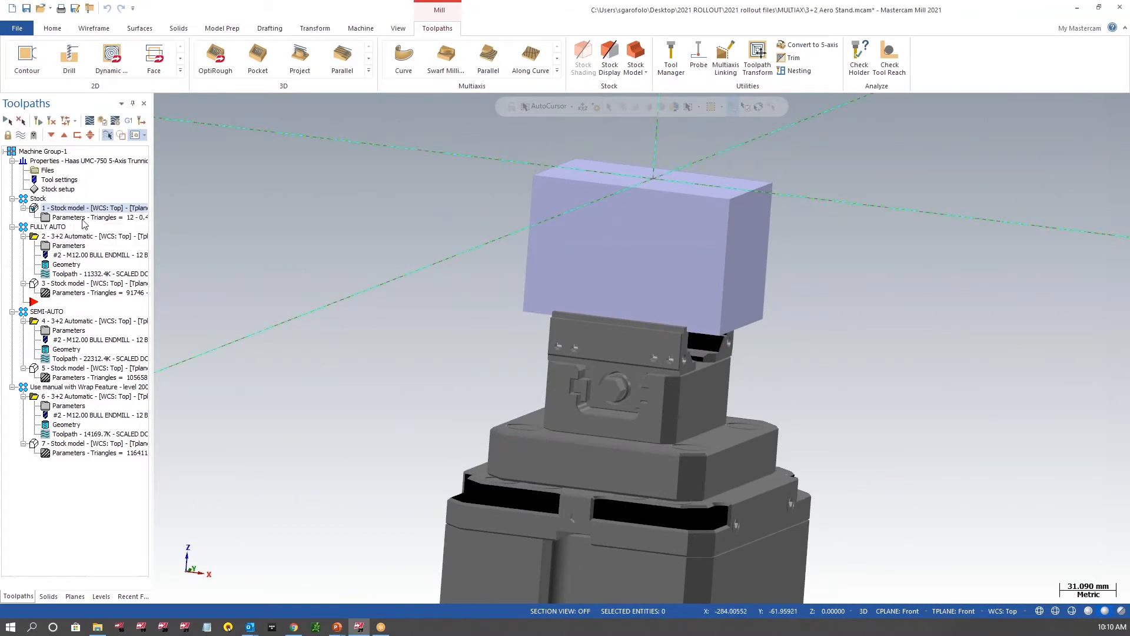
# Open the parameters of the FULLY AUTO 3+2 Automatic toolpath and compare its machining and avoidance geometry with the part and fixture
pyautogui.click(108, 135)
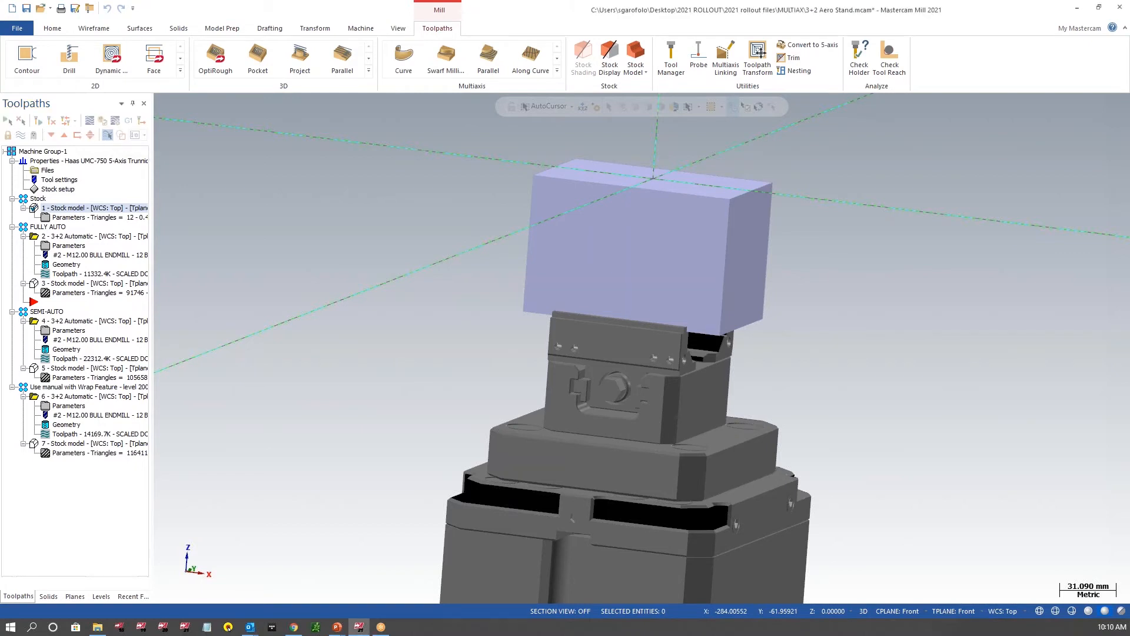
pyautogui.click(79, 247)
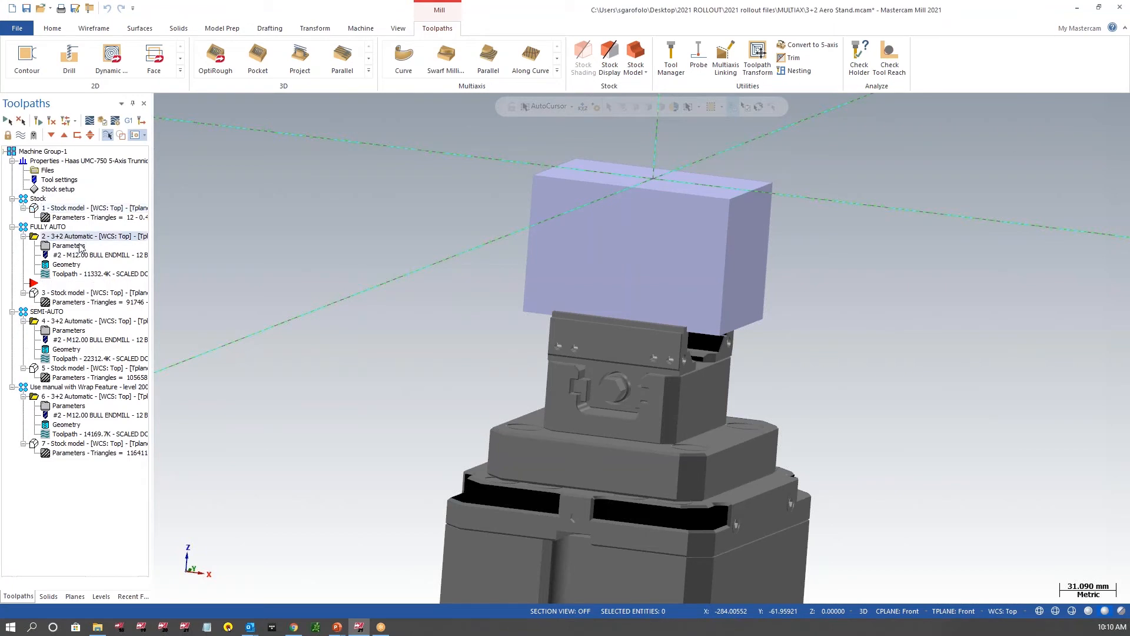
pyautogui.click(81, 247)
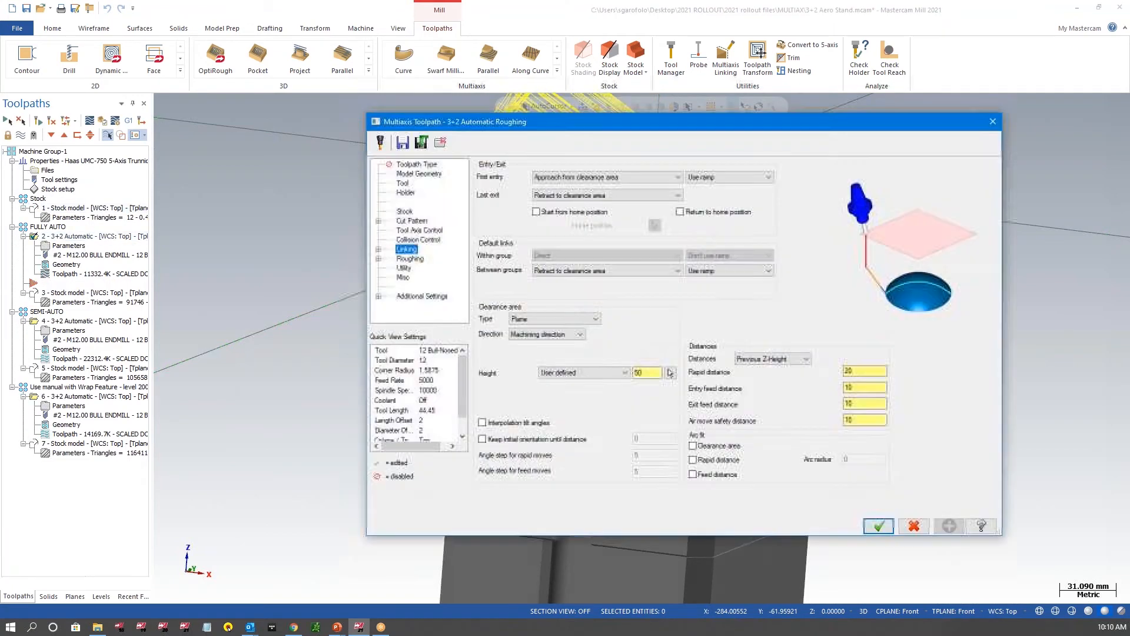
pyautogui.click(421, 175)
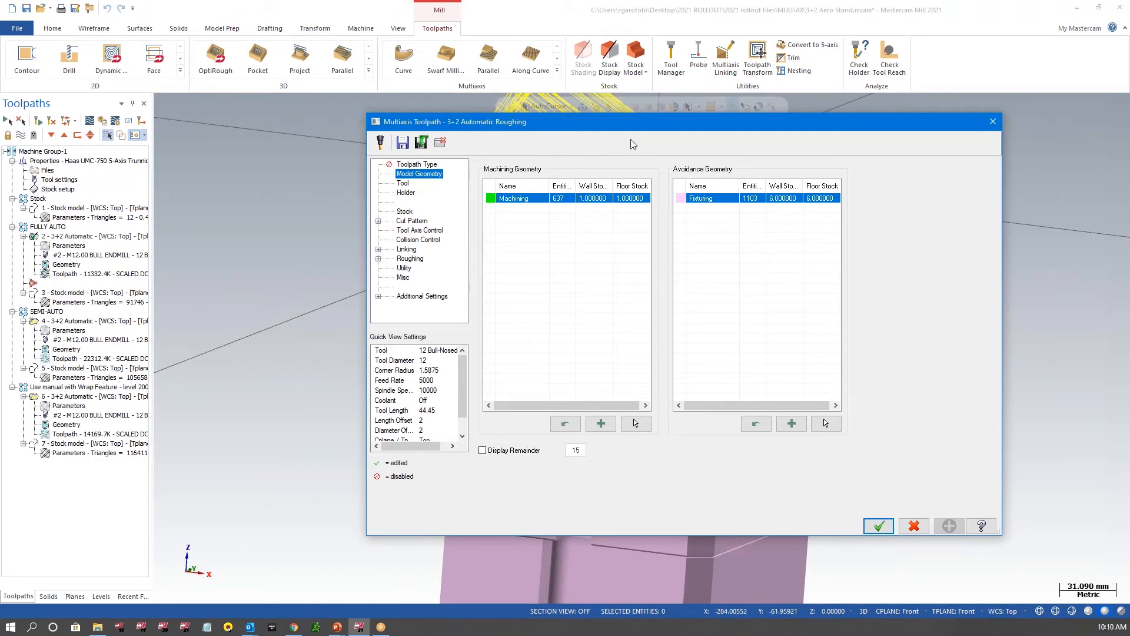
pyautogui.moveTo(680, 122); pyautogui.dragTo(594, 208)
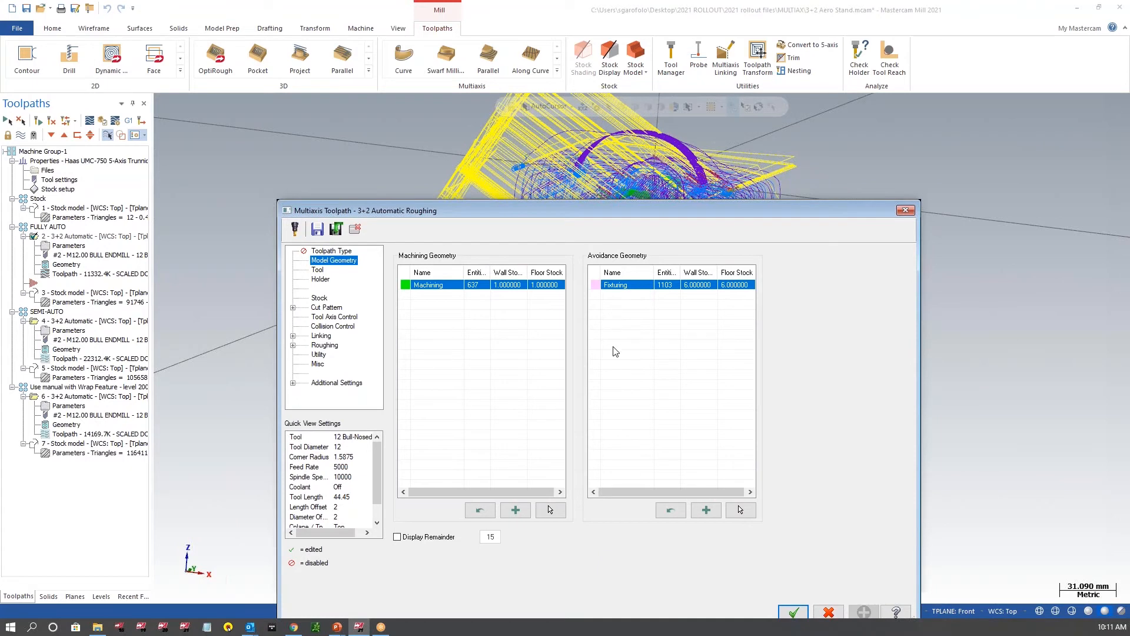
pyautogui.moveTo(600, 213); pyautogui.dragTo(408, 476)
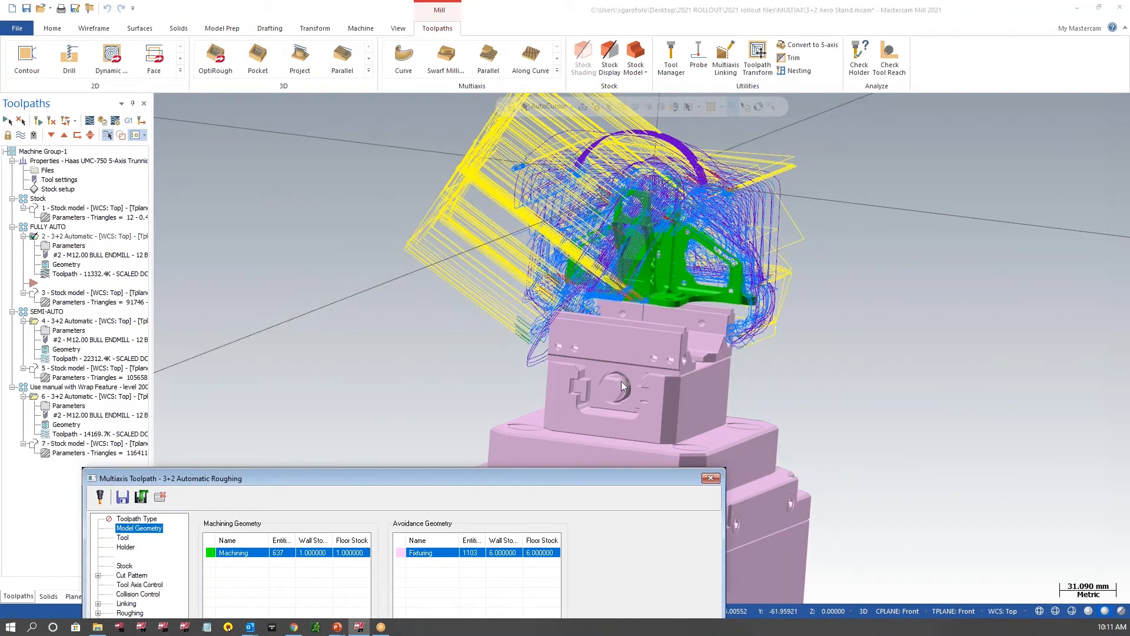
pyautogui.moveTo(586, 480); pyautogui.dragTo(862, 133)
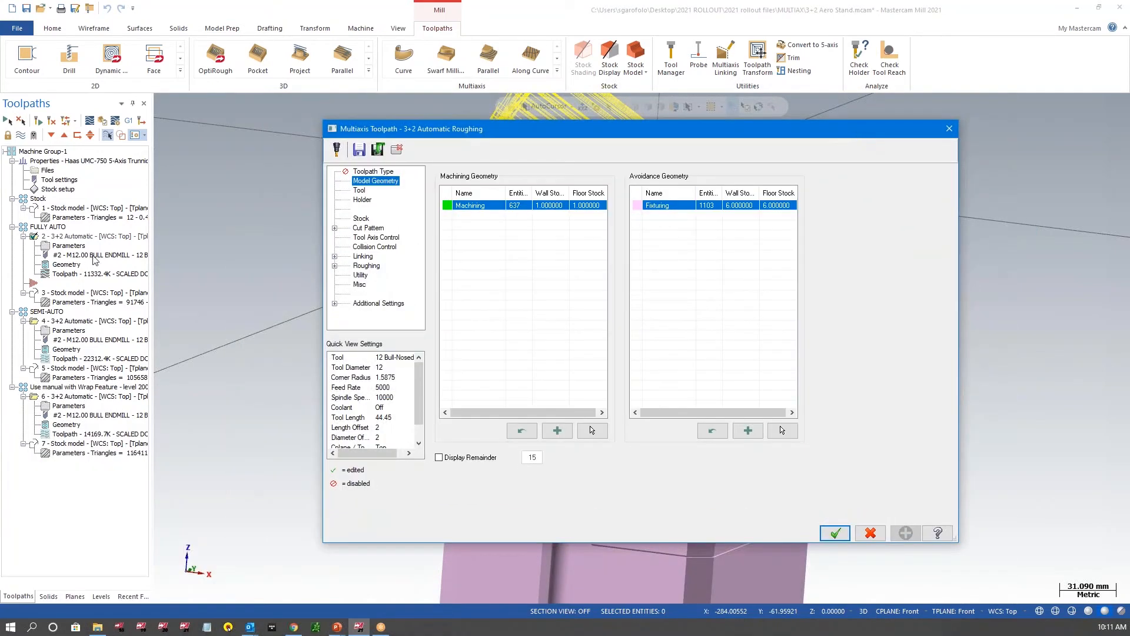
# Review the toolpath's tool, stock and cut pattern settings, including the constant depth step and maximum stepover
pyautogui.click(359, 190)
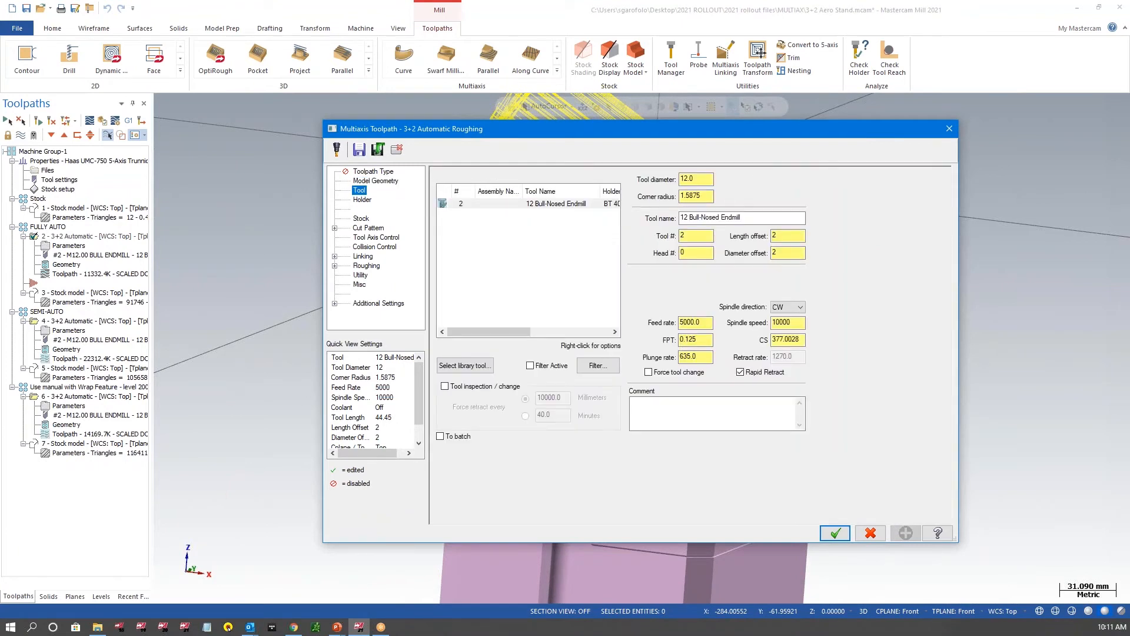
pyautogui.click(364, 219)
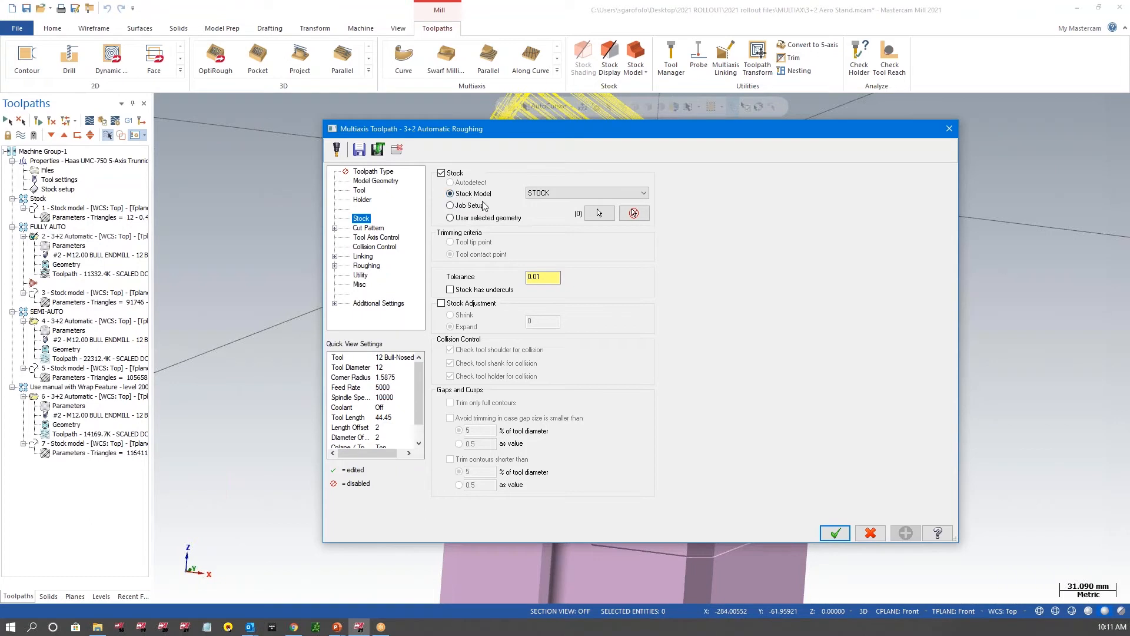
pyautogui.click(368, 228)
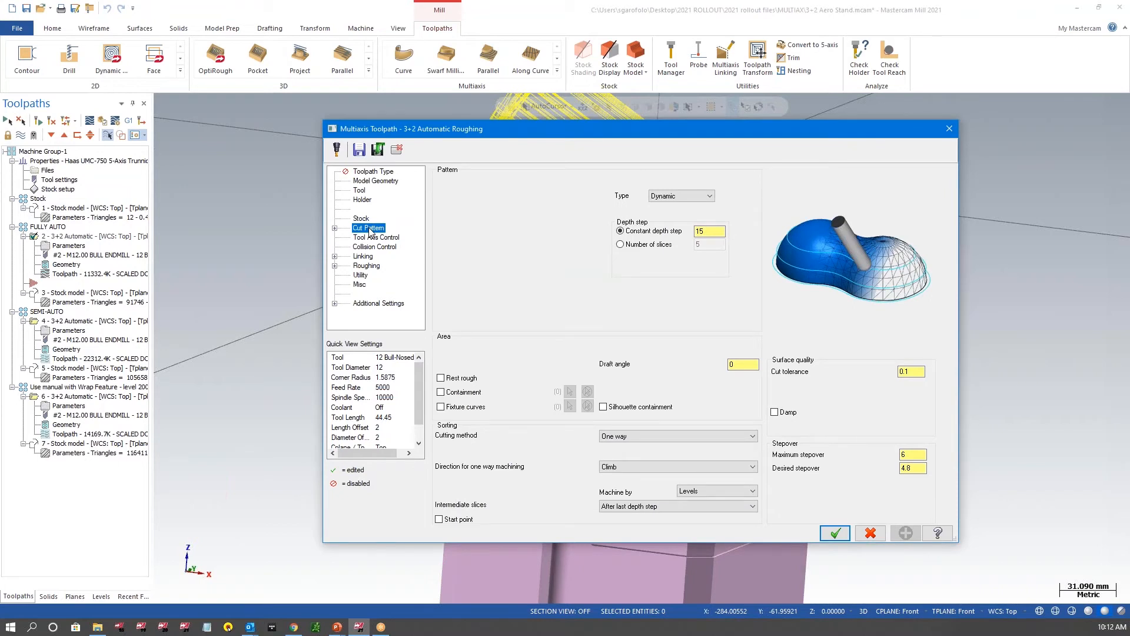
pyautogui.click(702, 231)
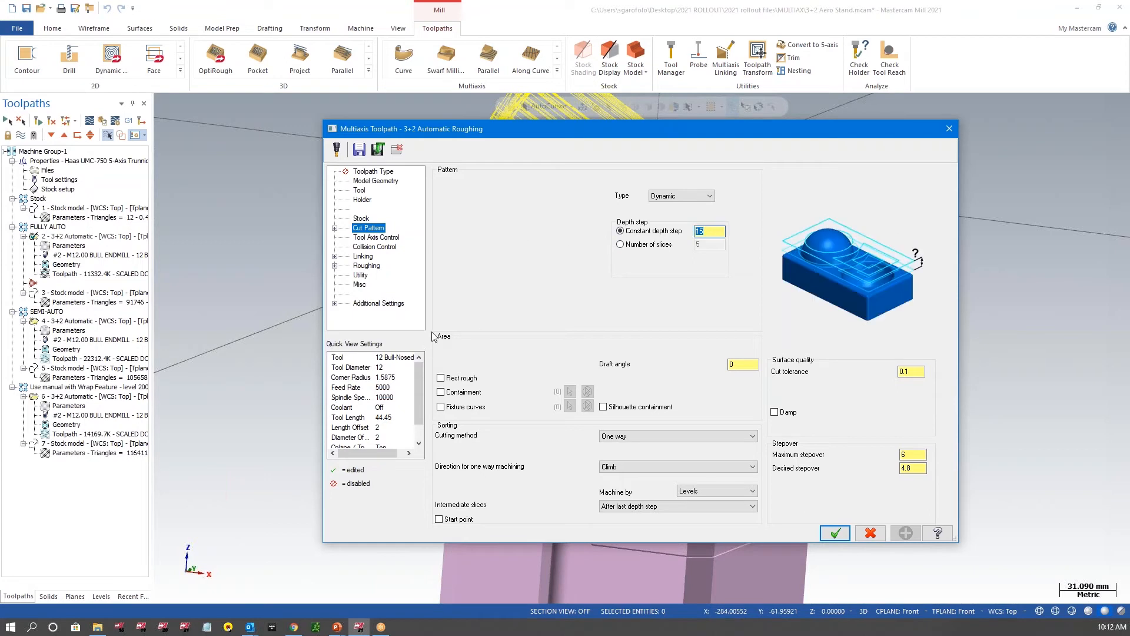
pyautogui.click(911, 455)
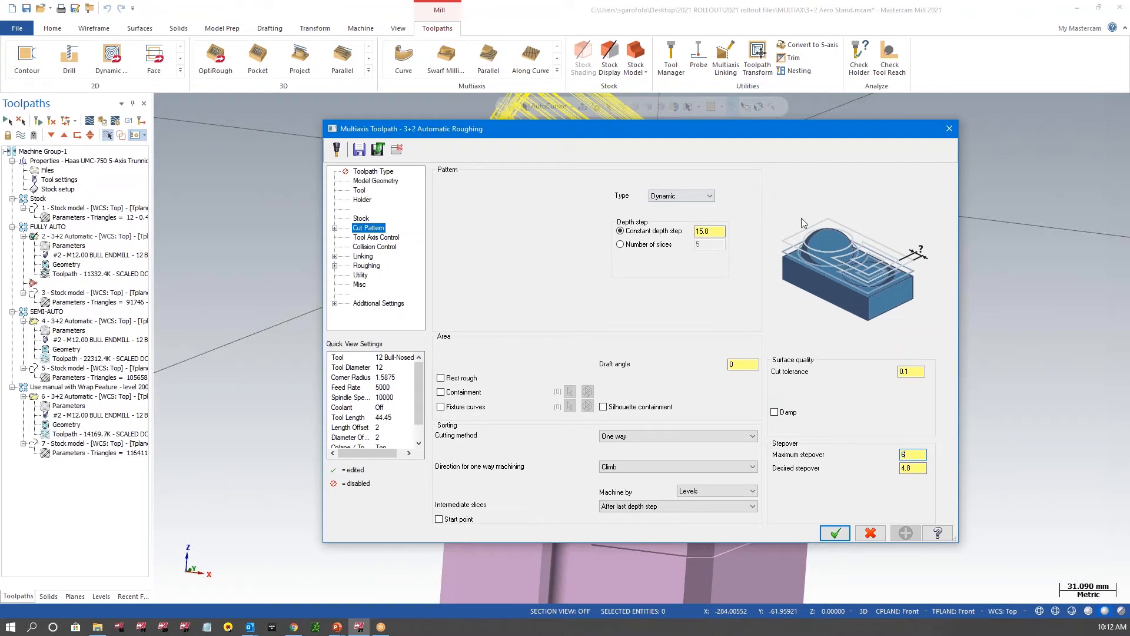
# Review the tool axis control's search angle increment and the collision control's holder clearance
pyautogui.click(392, 238)
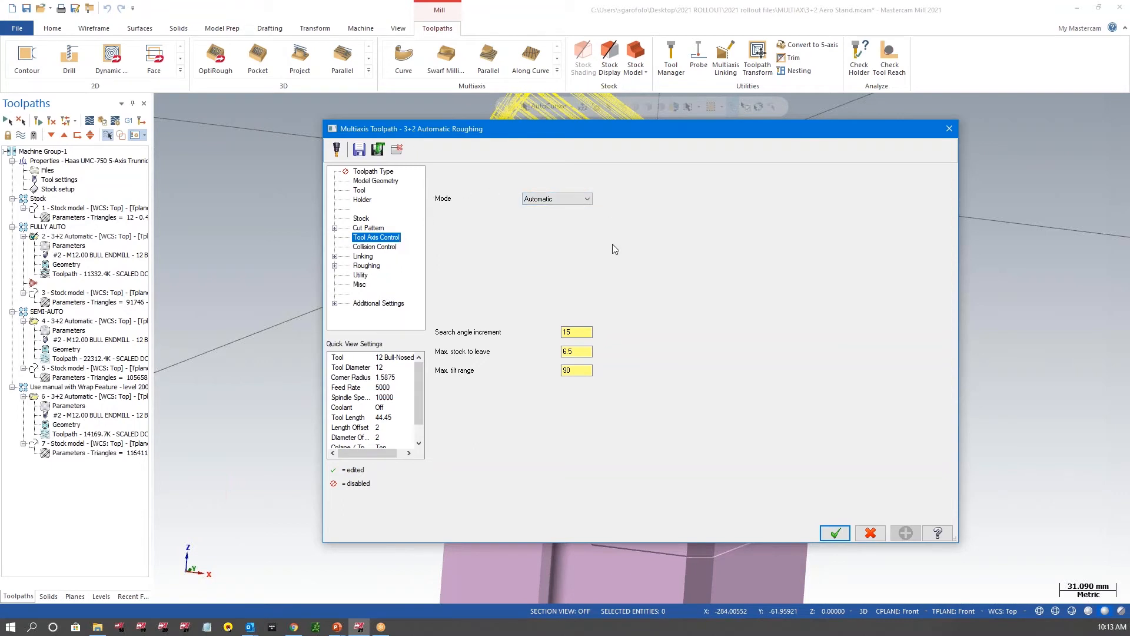
pyautogui.click(583, 334)
pyautogui.doubleClick(564, 333)
pyautogui.click(388, 247)
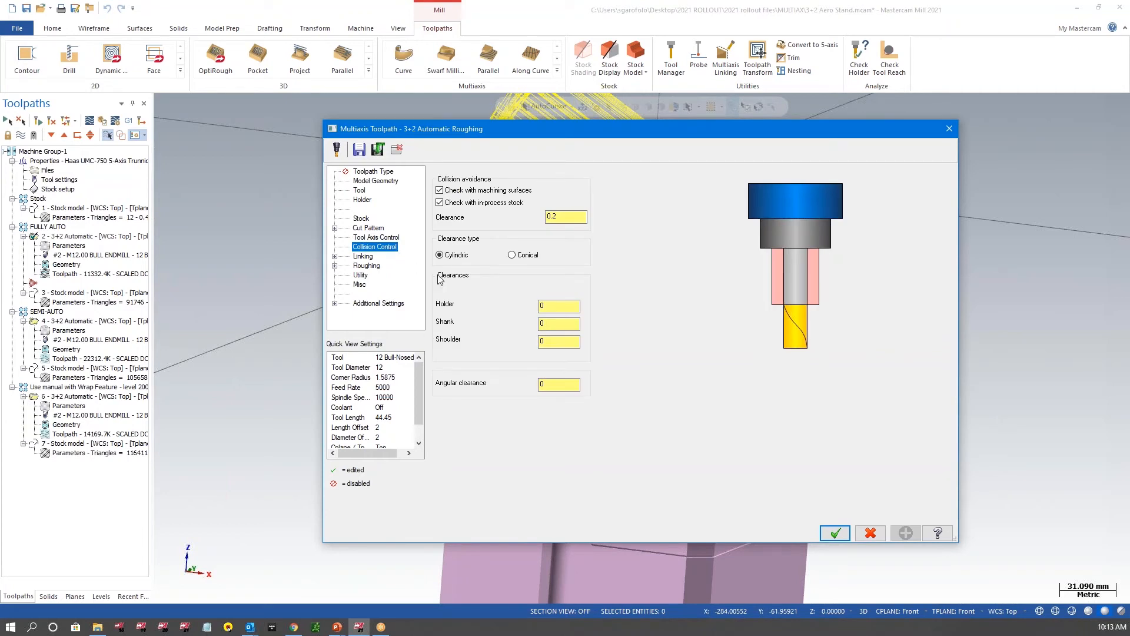
pyautogui.click(571, 306)
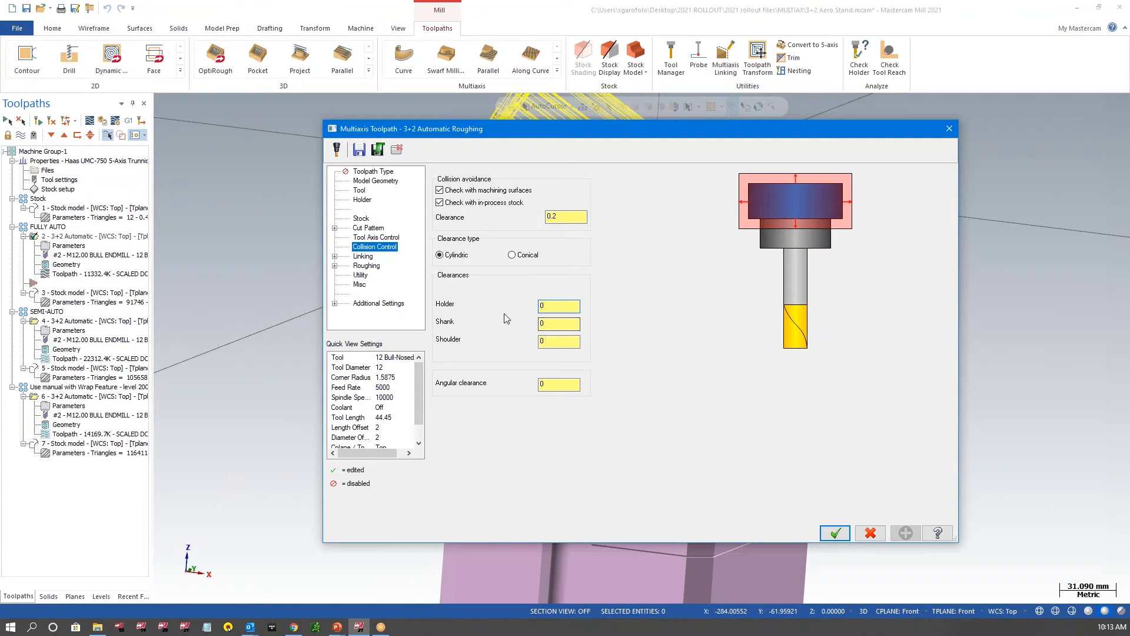
# Review the clearance area types in the linking settings and close the toolpath parameters without saving
pyautogui.click(363, 256)
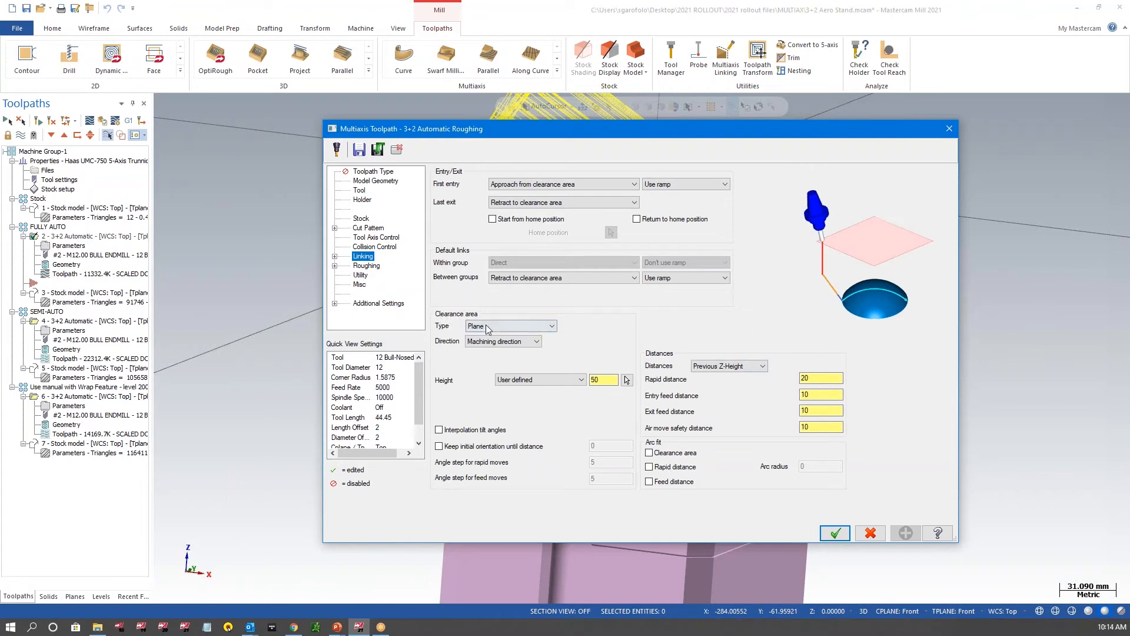
pyautogui.click(540, 327)
pyautogui.click(540, 327)
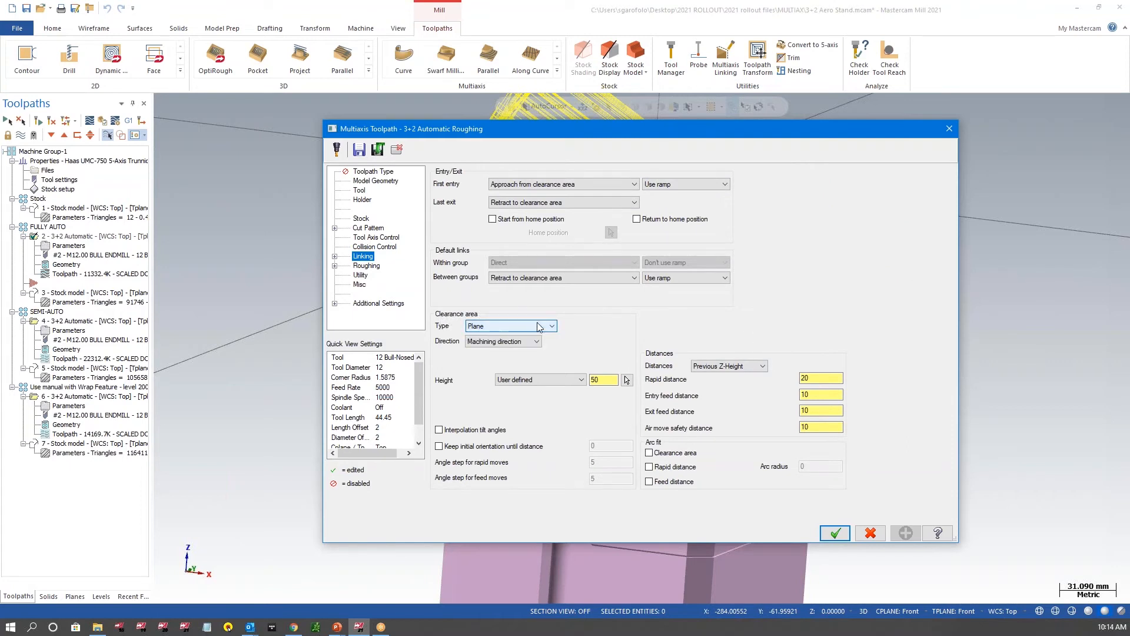
pyautogui.click(540, 328)
pyautogui.click(540, 327)
pyautogui.click(870, 534)
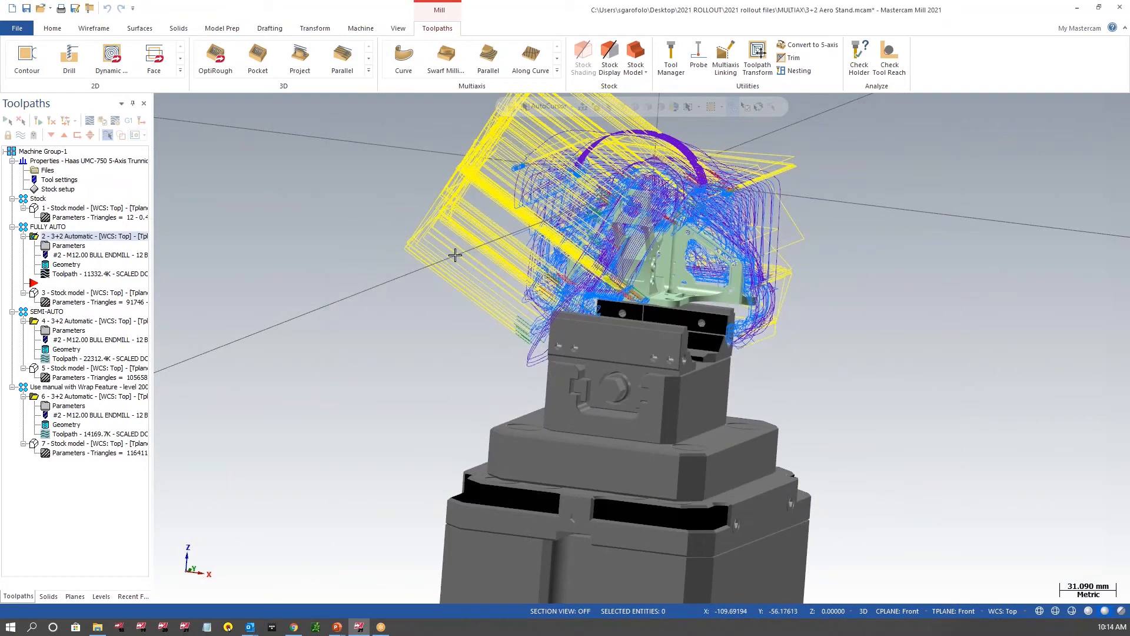
# Backplot the FULLY AUTO 3+2 Automatic toolpath through to the end of its motion
pyautogui.scroll(-1, 264, 272)
pyautogui.click(117, 273)
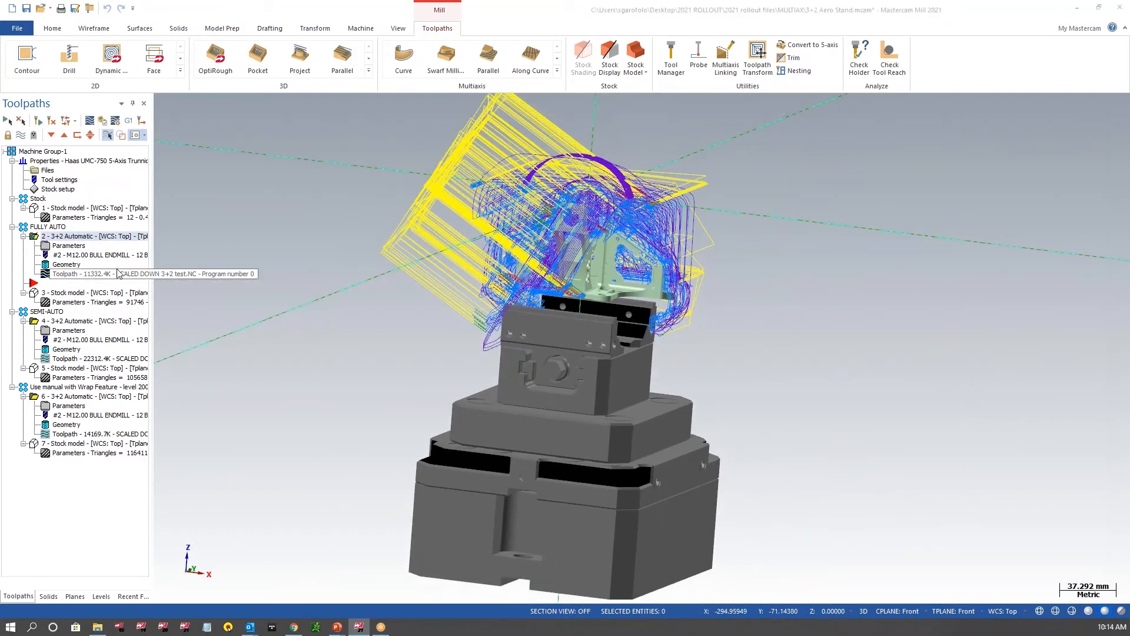
pyautogui.click(346, 104)
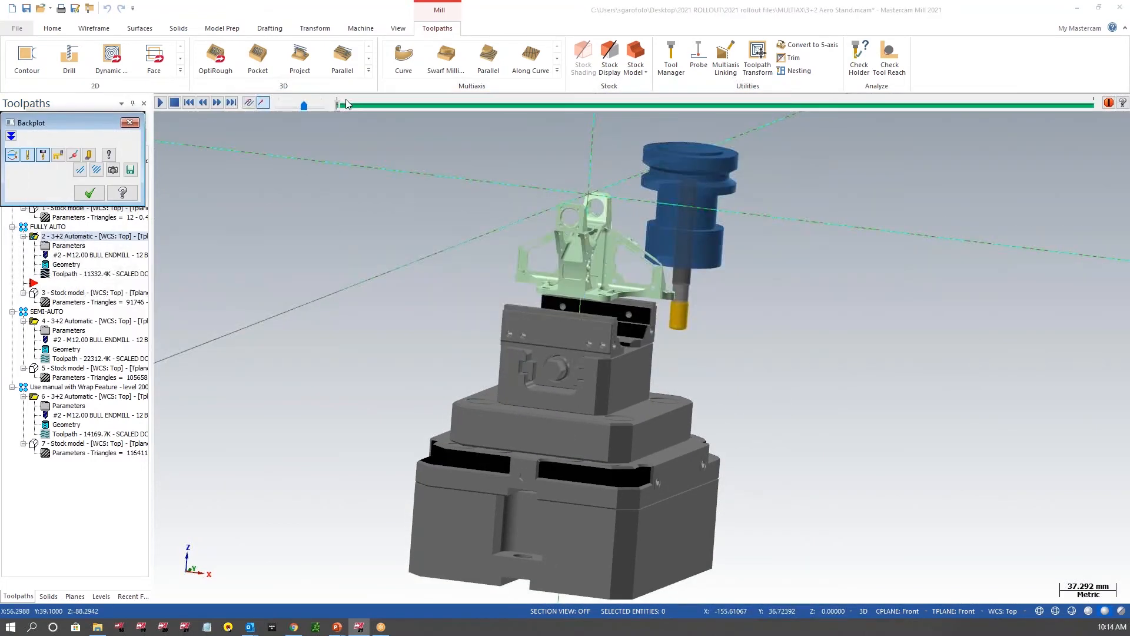
pyautogui.moveTo(336, 104)
pyautogui.mouseDown()
pyautogui.moveTo(420, 108)
pyautogui.moveTo(555, 167)
pyautogui.moveTo(638, 186)
pyautogui.moveTo(792, 186)
pyautogui.moveTo(1015, 211)
pyautogui.moveTo(1059, 189)
pyautogui.moveTo(1100, 187)
pyautogui.mouseUp()
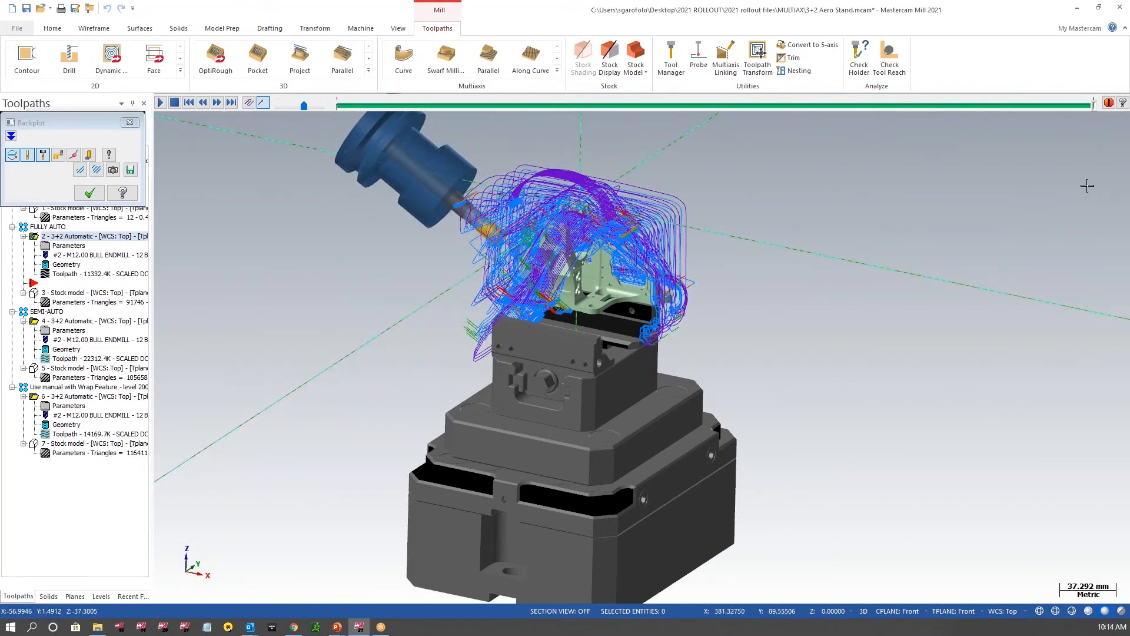
# Inspect the backplotted motion around the part from another angle and up close, and exit the backplot
pyautogui.moveTo(707, 262); pyautogui.dragTo(460, 288, button='middle')
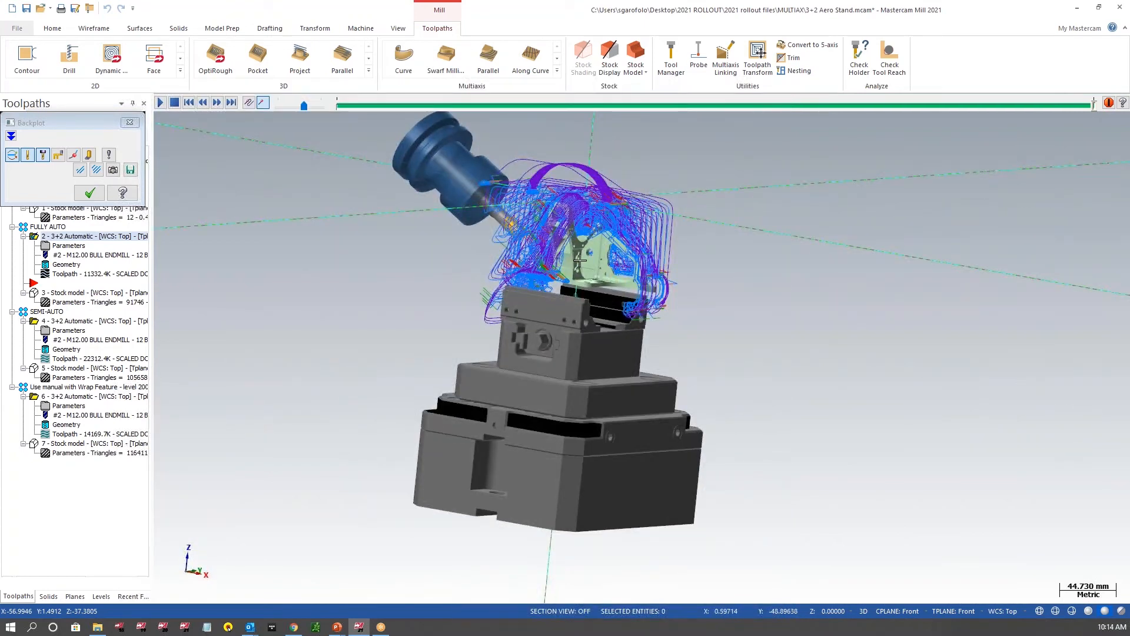
pyautogui.scroll(8, 587, 272)
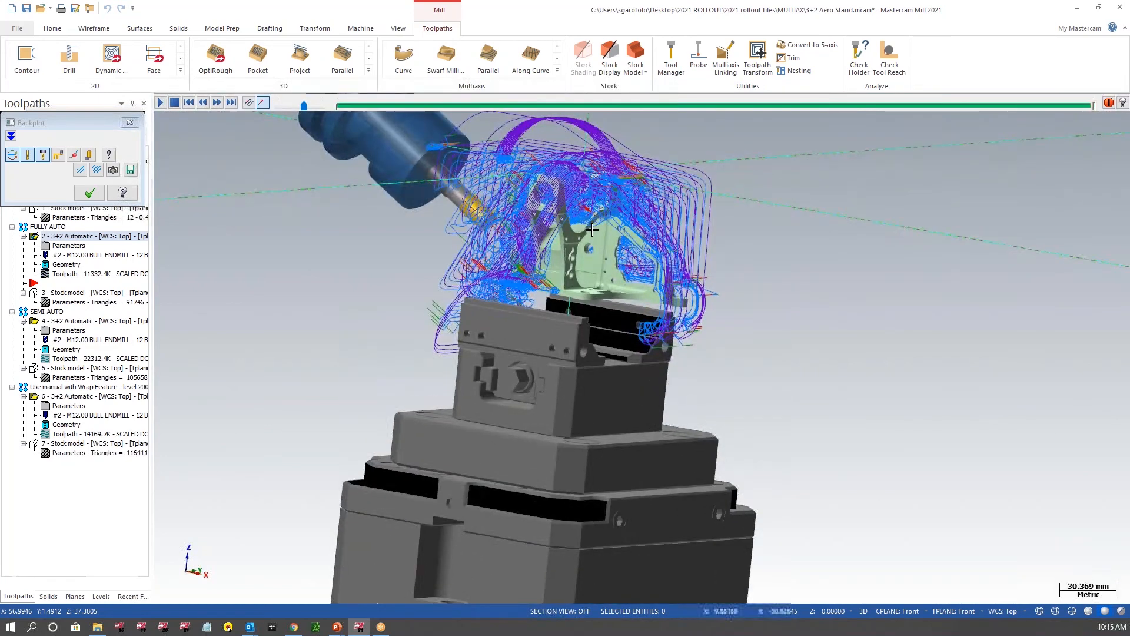
pyautogui.scroll(3, 588, 242)
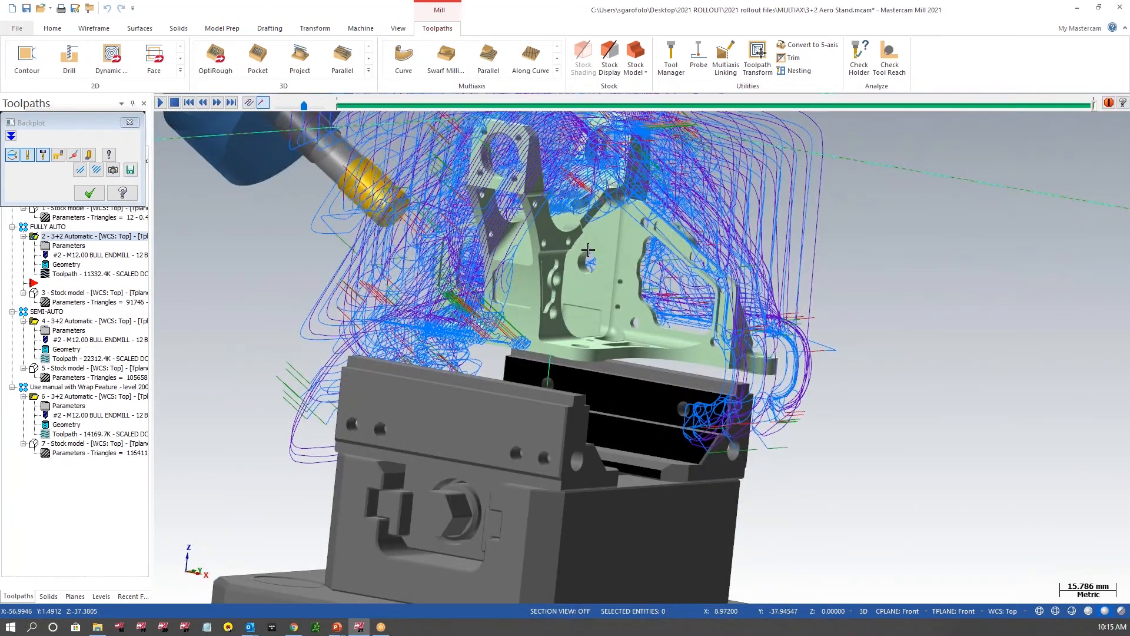
pyautogui.scroll(-10, 587, 250)
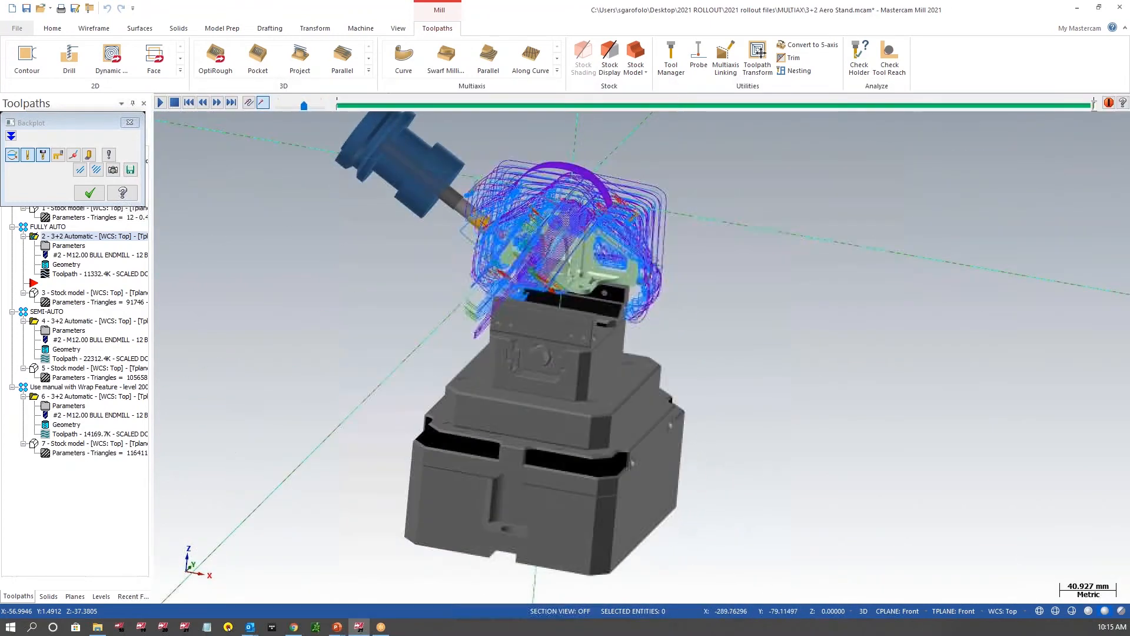
pyautogui.click(89, 192)
# Display the stock model that follows the FULLY AUTO toolpath and examine the roughed part from the opposite side
pyautogui.click(88, 294)
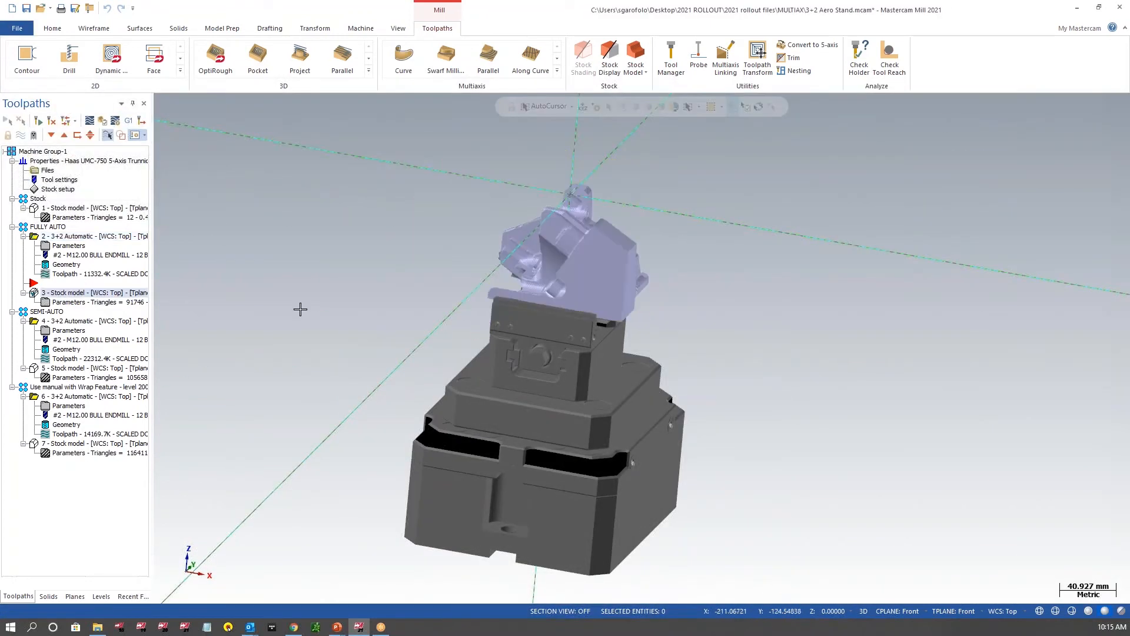
pyautogui.moveTo(301, 308); pyautogui.dragTo(623, 292, button='middle')
pyautogui.scroll(7, 623, 292)
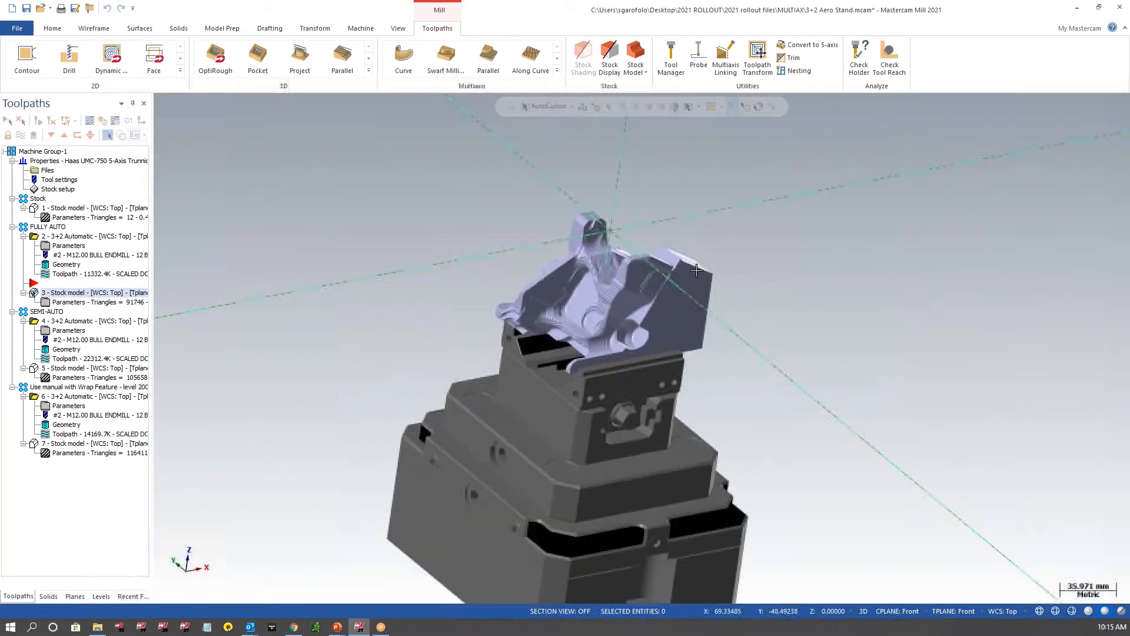
pyautogui.scroll(2, 703, 278)
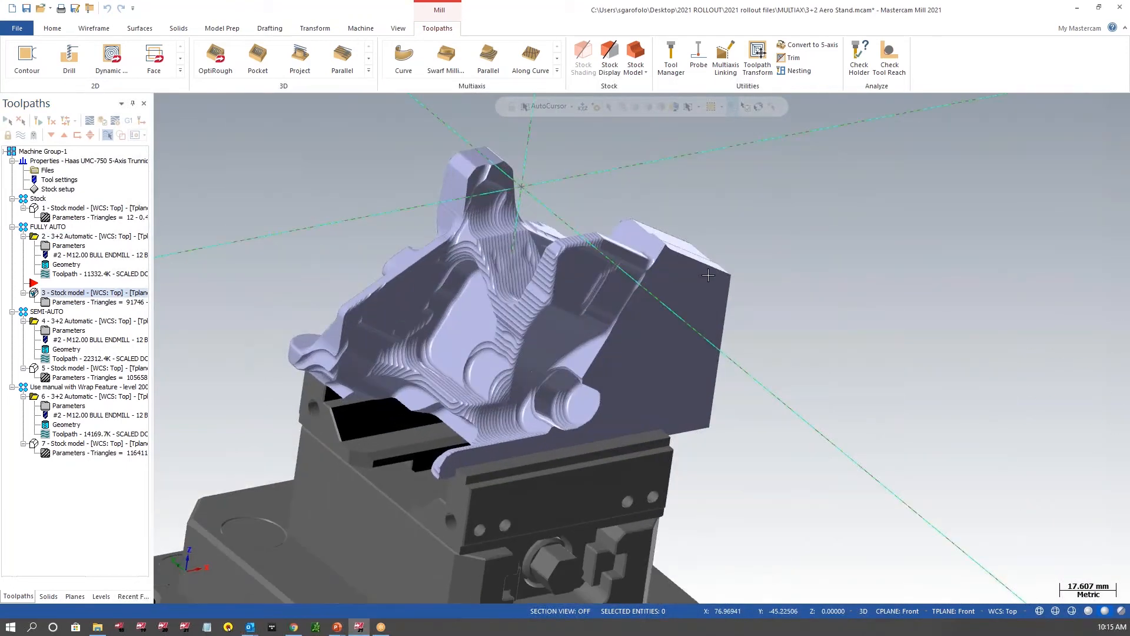
pyautogui.moveTo(782, 309); pyautogui.dragTo(707, 306, button='middle')
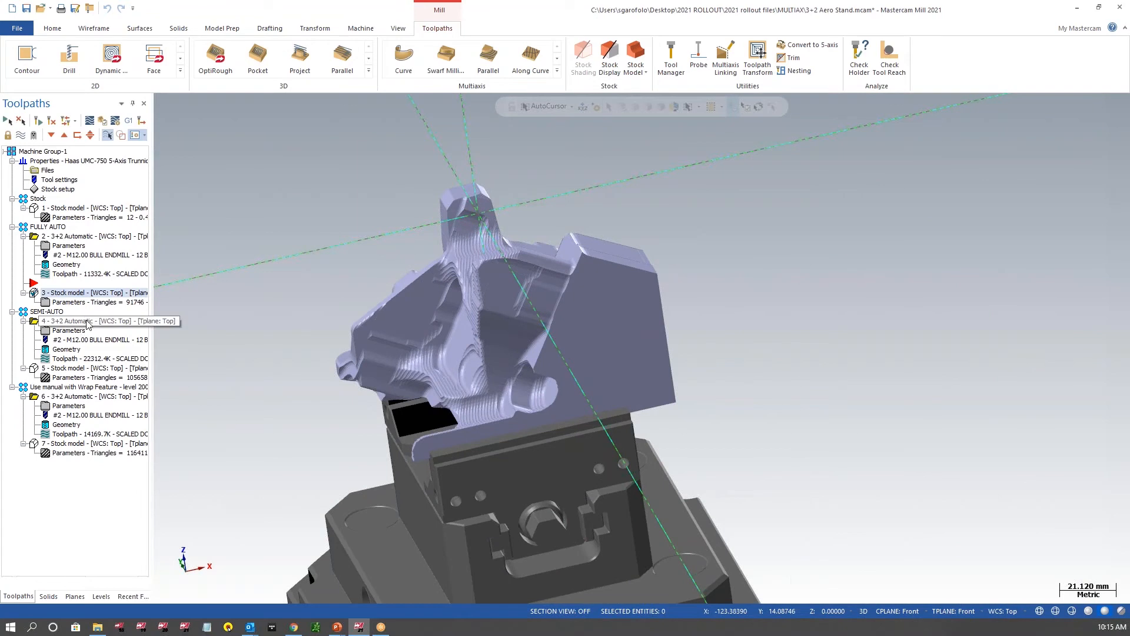
# Open the tool axis control settings of the SEMI-AUTO 3+2 Automatic toolpath and start adding a tool plane from a solid face
pyautogui.click(61, 319)
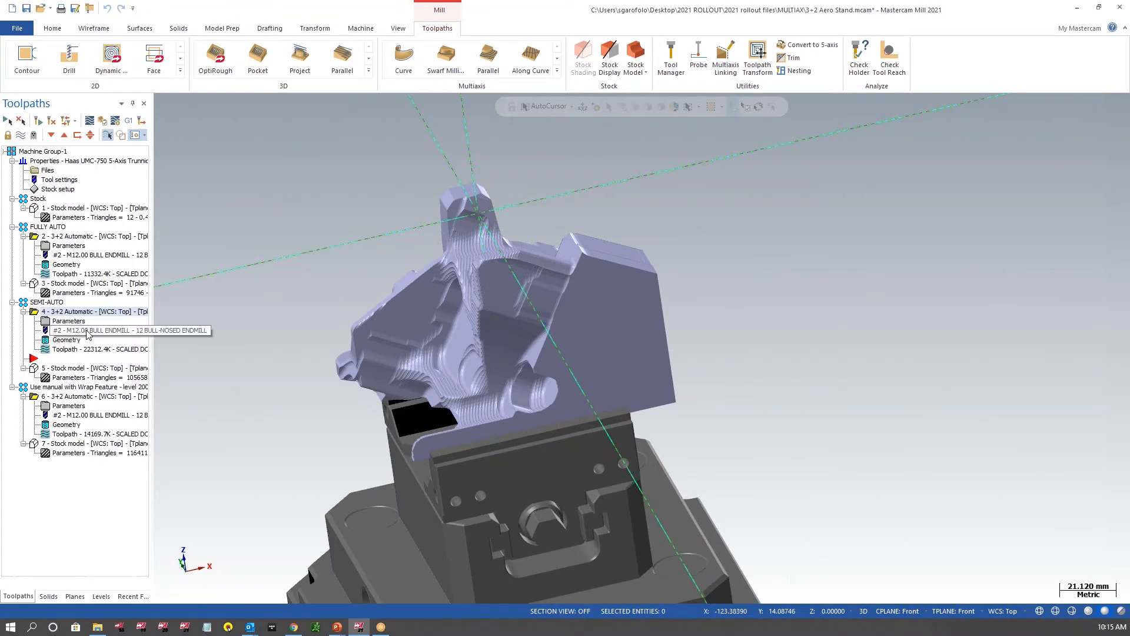
pyautogui.click(86, 331)
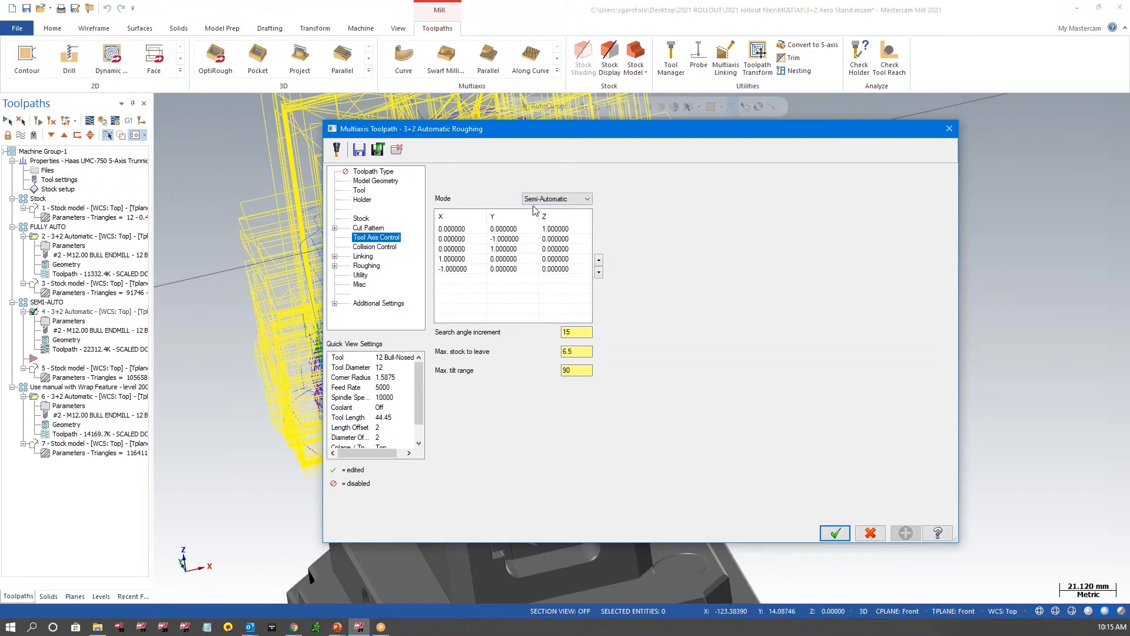
pyautogui.rightClick(494, 283)
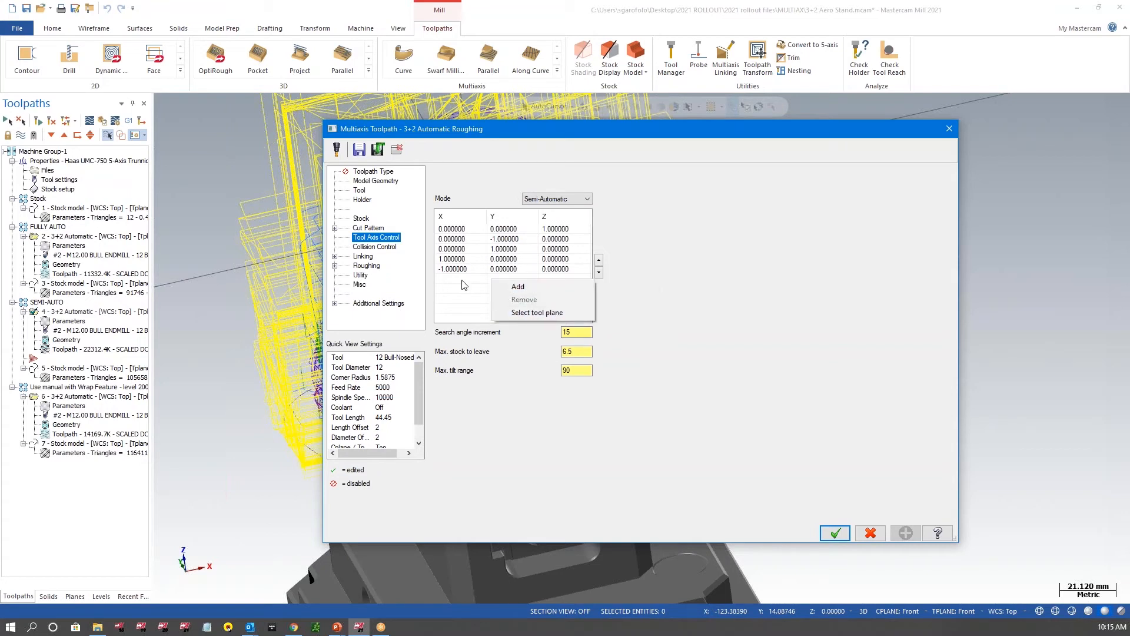
pyautogui.click(541, 312)
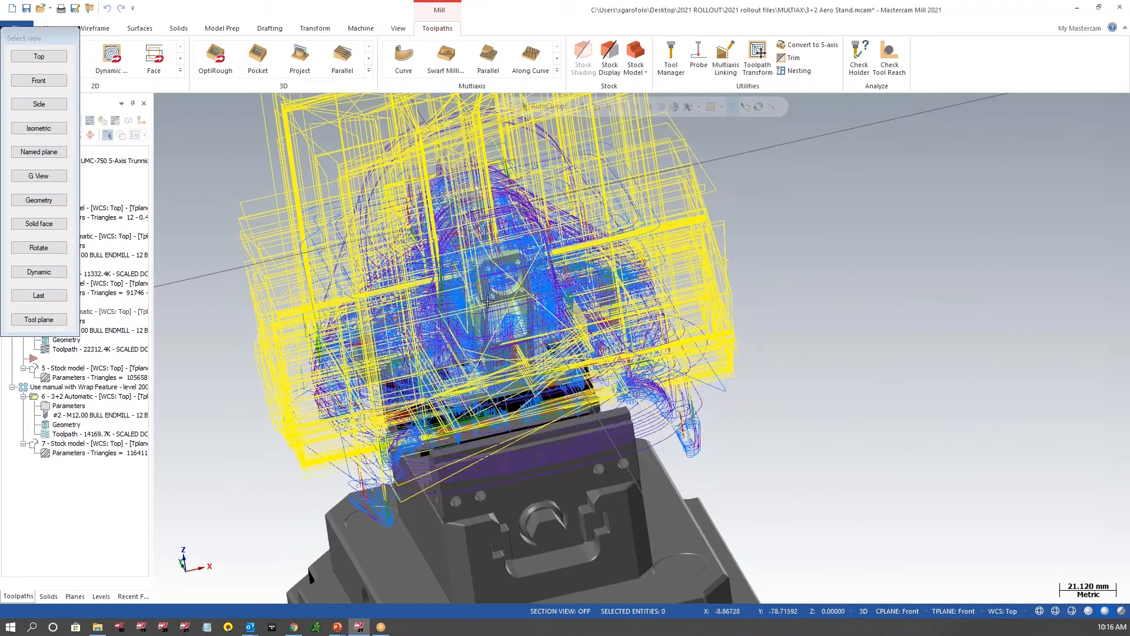
pyautogui.moveTo(37, 42); pyautogui.dragTo(190, 127)
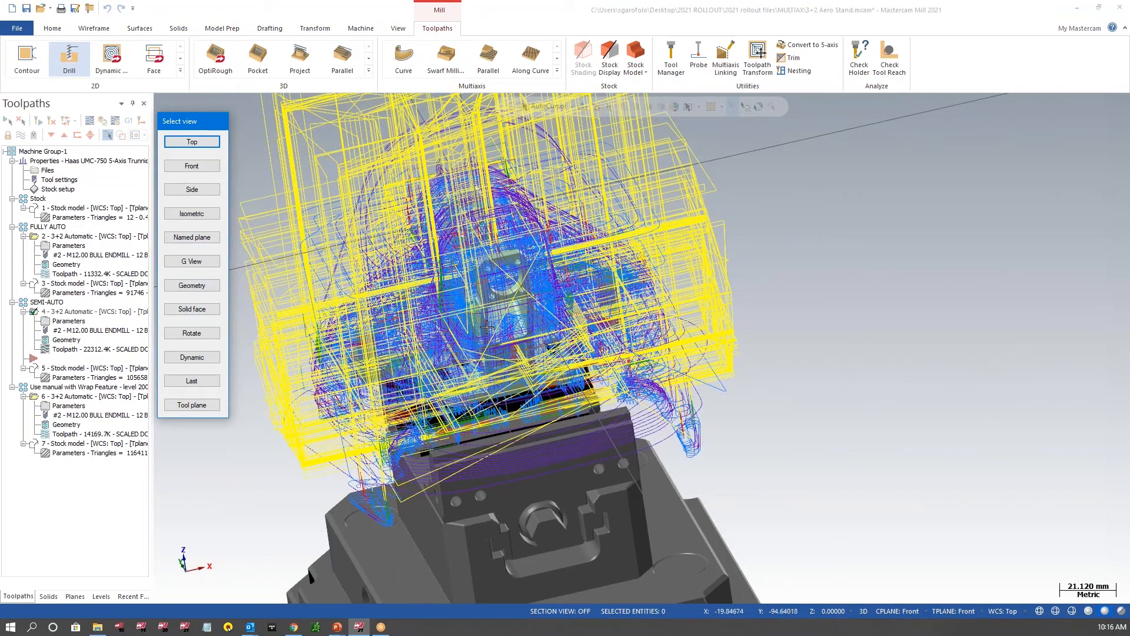
pyautogui.click(201, 311)
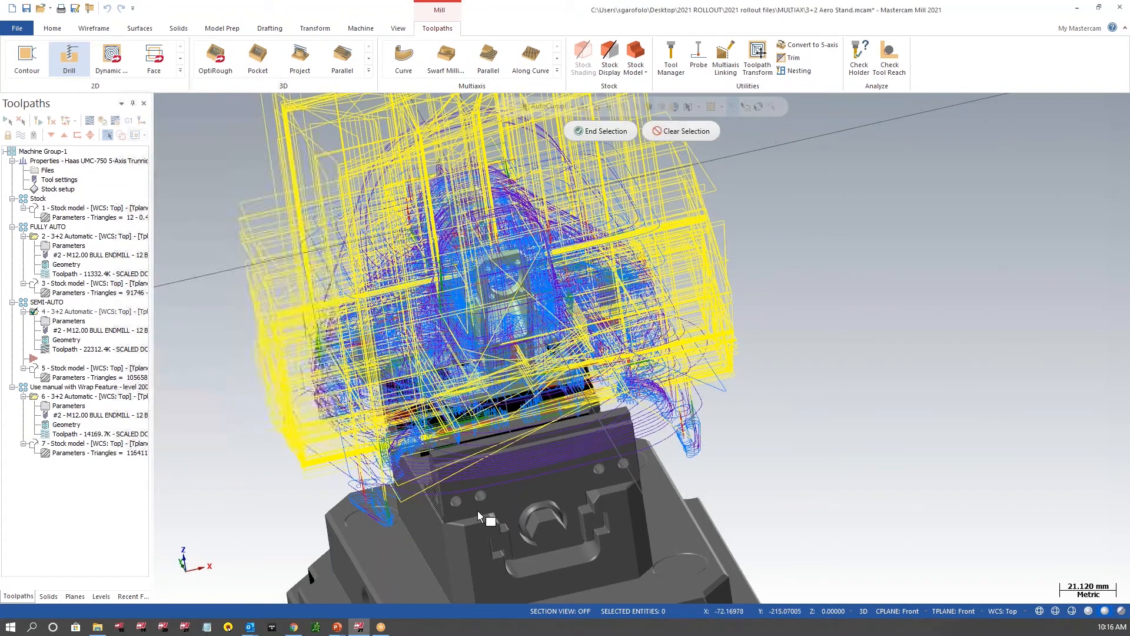
# Hide the toolpath display and pick the front face of the vise as the solid face for the tool plane
pyautogui.click(530, 449)
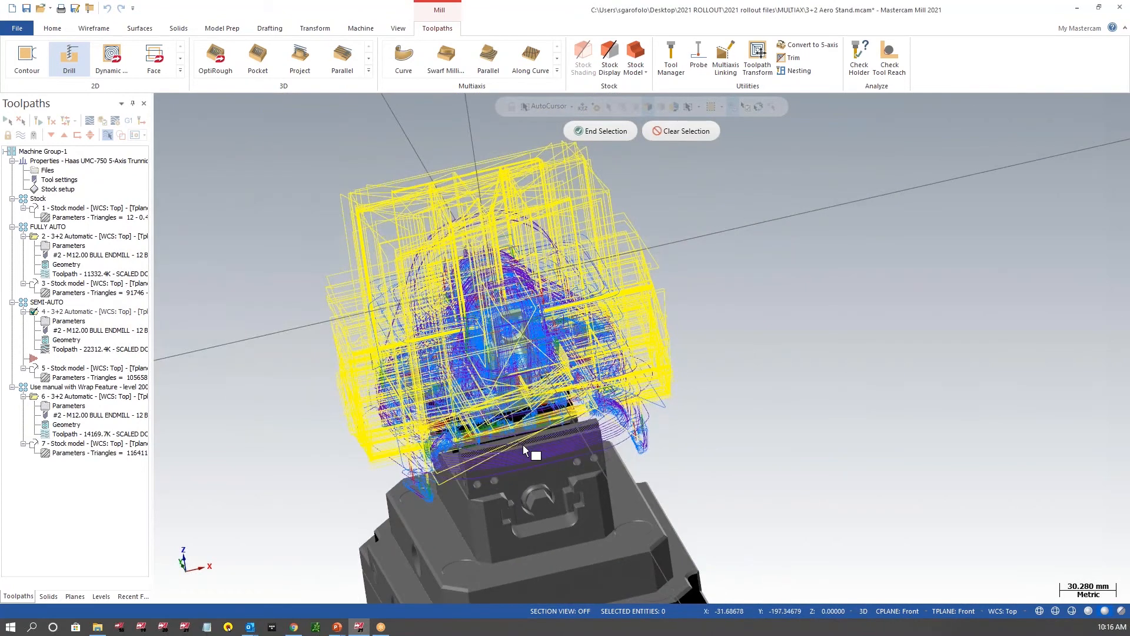
pyautogui.hotkey('alt', 't')
pyautogui.moveTo(570, 480); pyautogui.dragTo(525, 436, button='middle')
pyautogui.scroll(5, 525, 436)
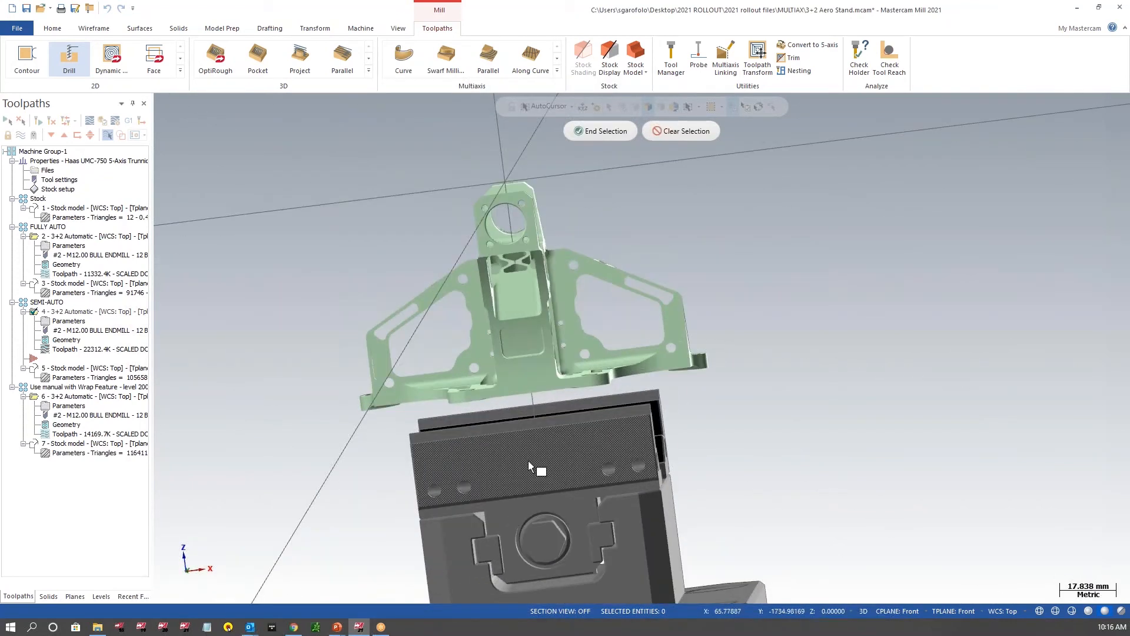
pyautogui.moveTo(536, 462); pyautogui.dragTo(504, 307, button='middle')
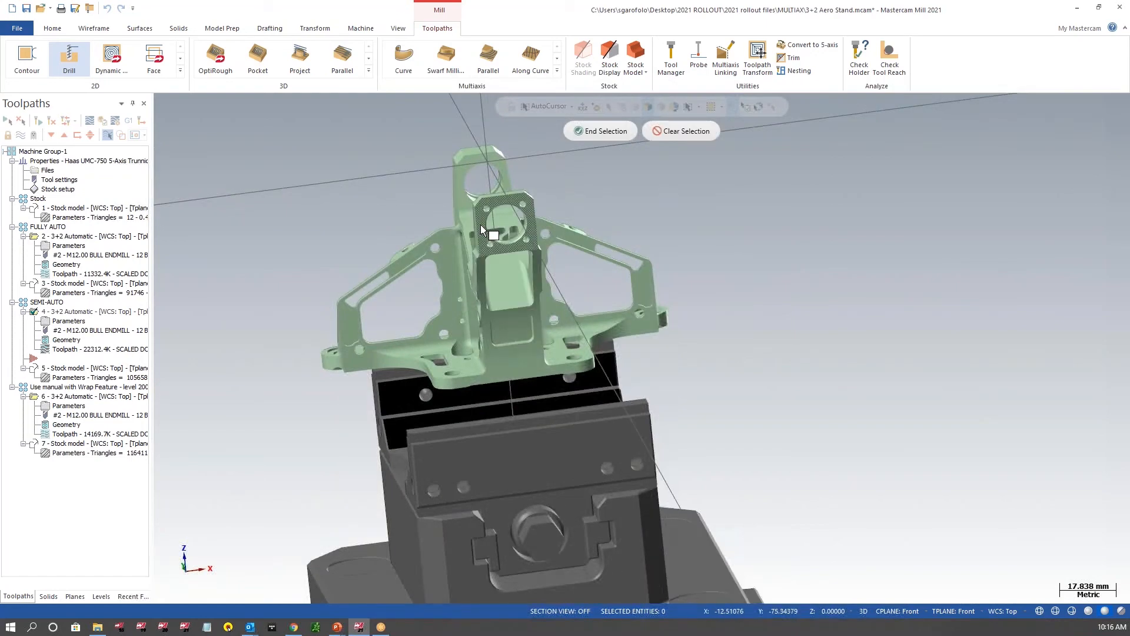
pyautogui.click(540, 464)
pyautogui.moveTo(749, 371); pyautogui.dragTo(708, 371, button='middle')
pyautogui.click(562, 569)
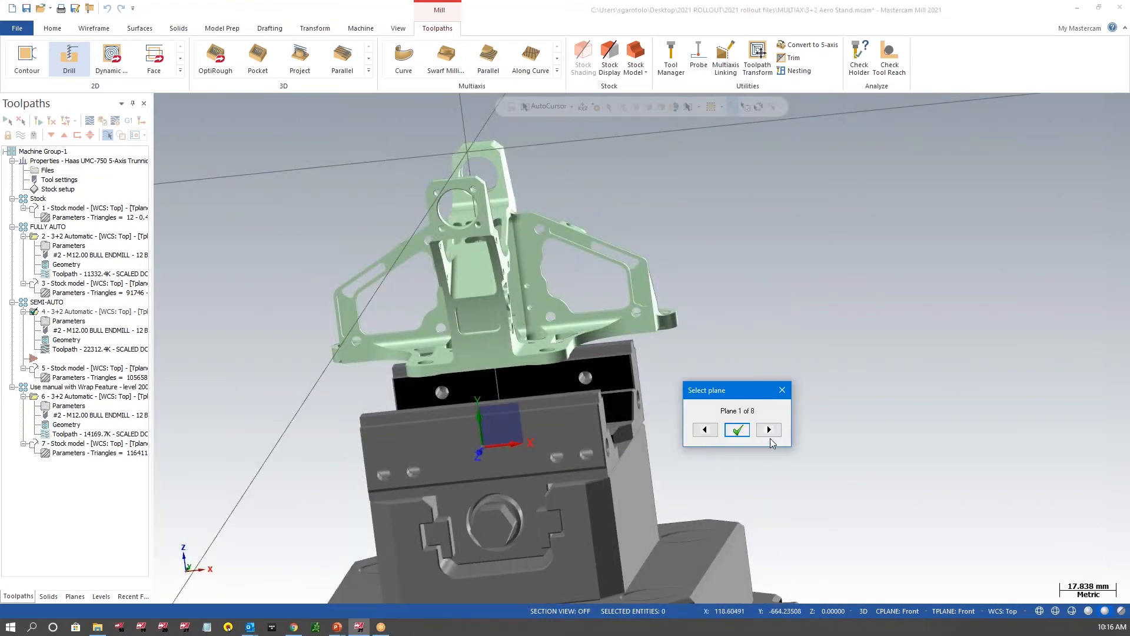
# Cycle through all the plane orientations offered on the vise's front face and accept plane 1 as the tool plane
pyautogui.click(769, 430)
pyautogui.click(769, 431)
pyautogui.click(769, 430)
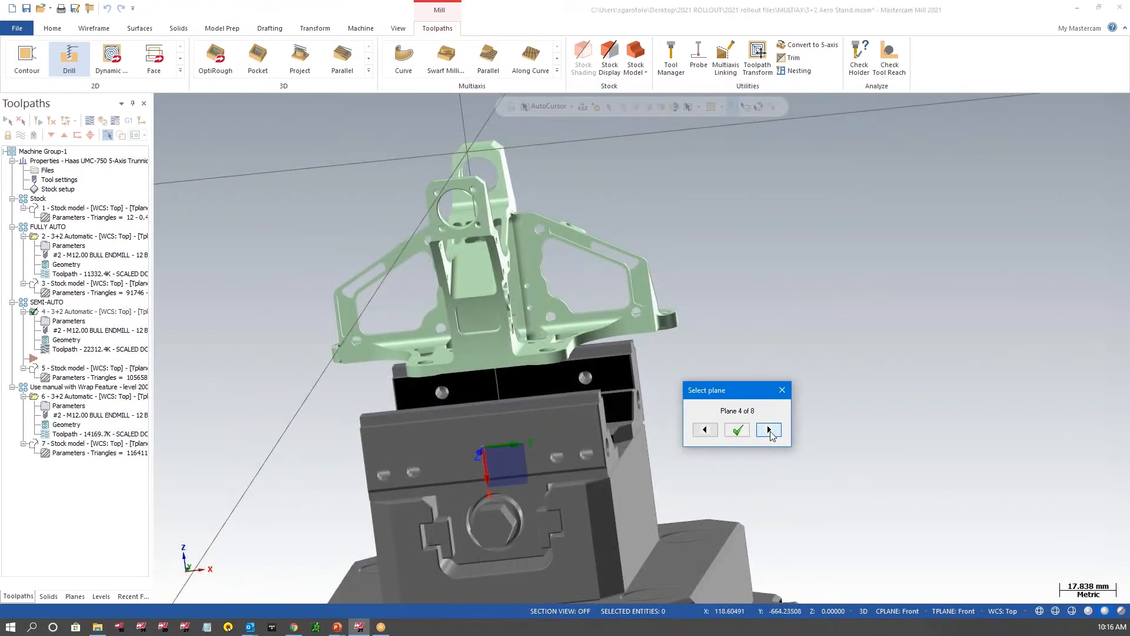
pyautogui.click(769, 430)
pyautogui.click(769, 430)
pyautogui.click(769, 431)
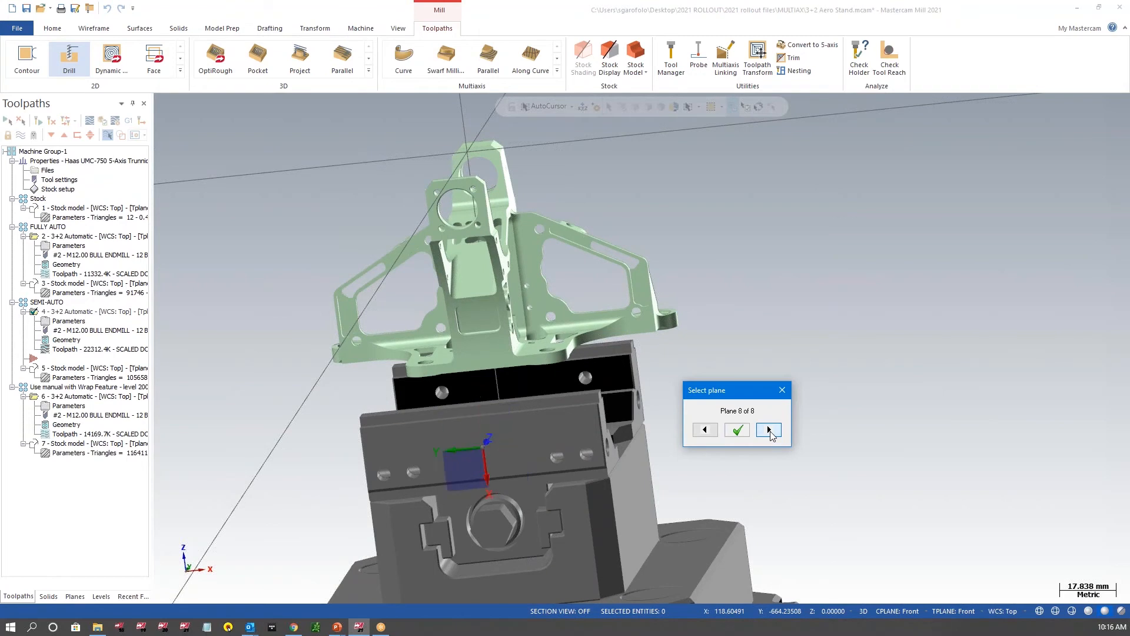
pyautogui.click(769, 430)
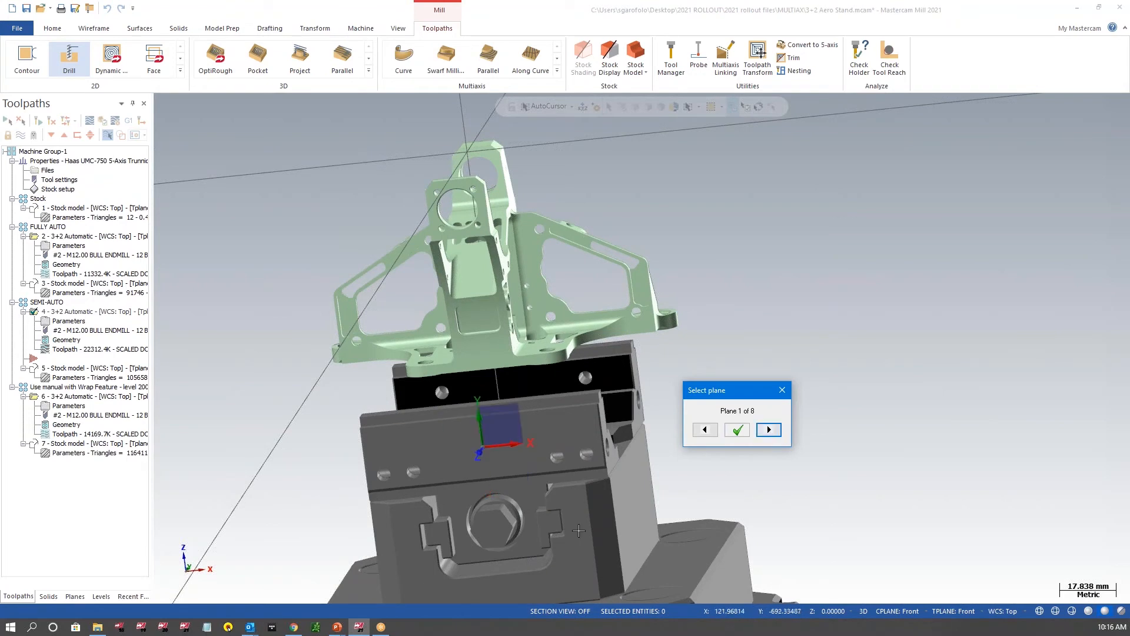
pyautogui.moveTo(595, 525)
pyautogui.mouseDown(button='middle')
pyautogui.moveTo(535, 535)
pyautogui.moveTo(518, 515)
pyautogui.moveTo(600, 512)
pyautogui.mouseUp(button='middle')
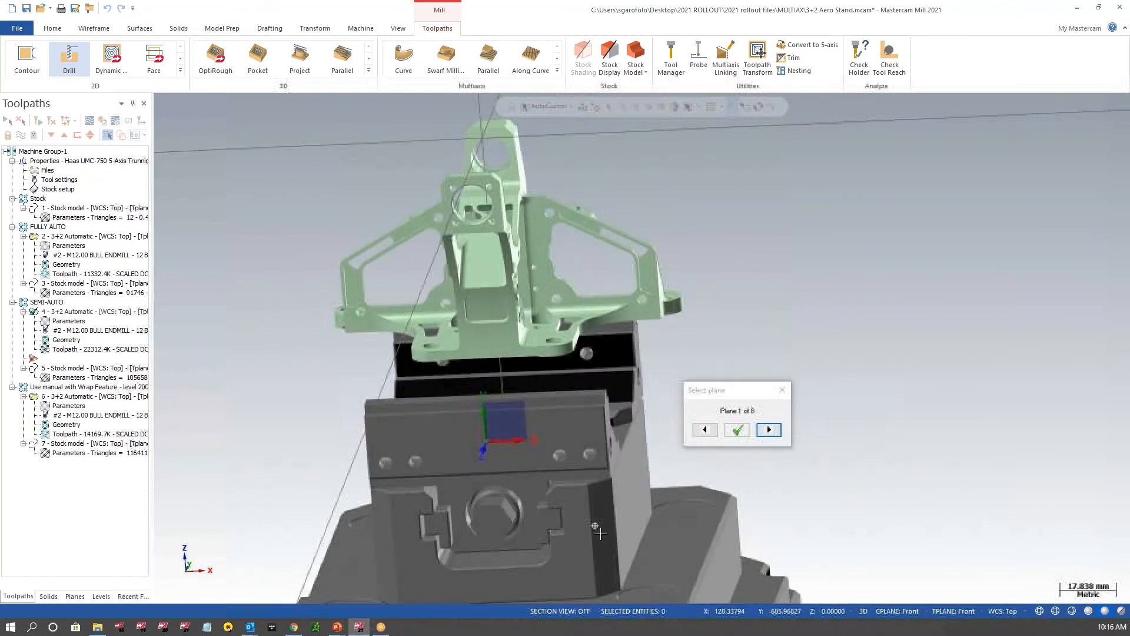
pyautogui.click(739, 431)
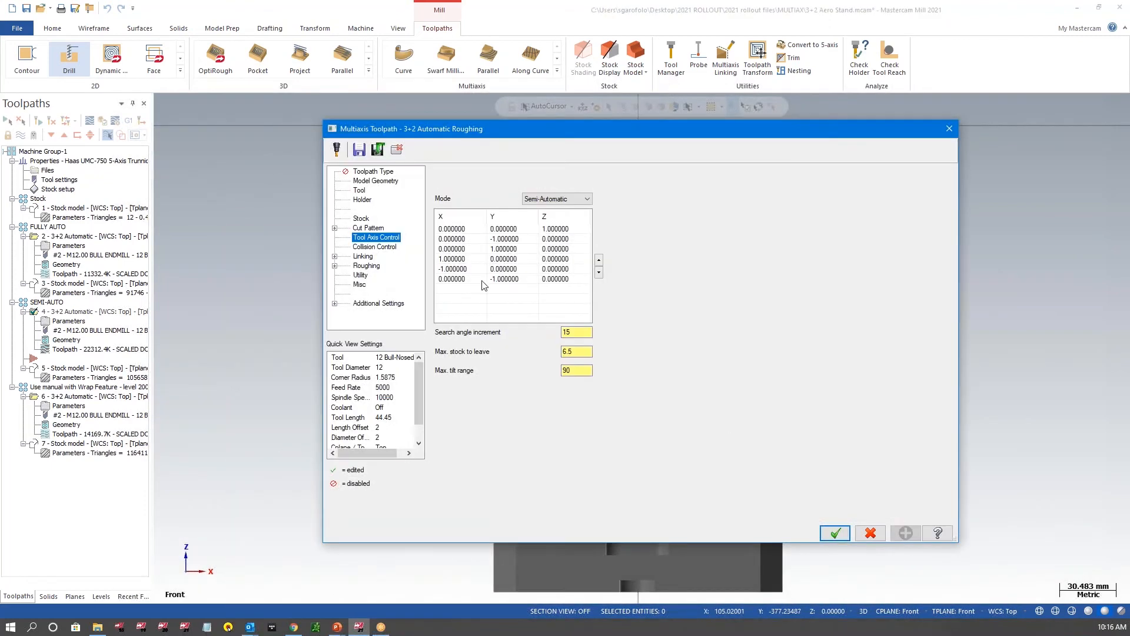
# Add another tool plane from the side face of the vise body and close the toolpath parameters without saving
pyautogui.rightClick(480, 290)
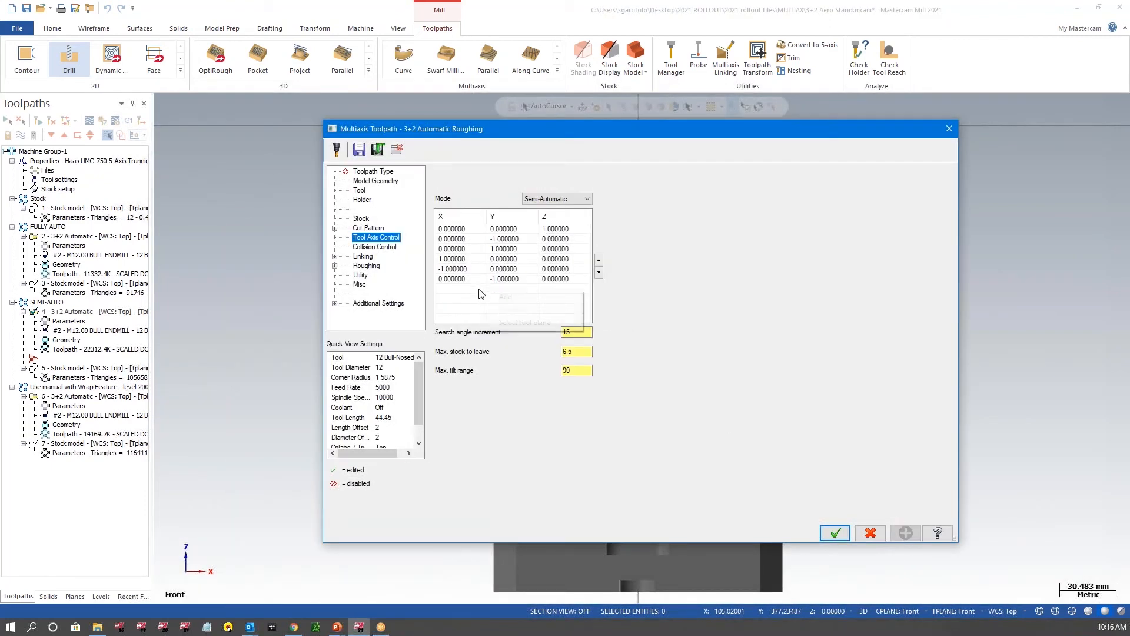
pyautogui.click(524, 322)
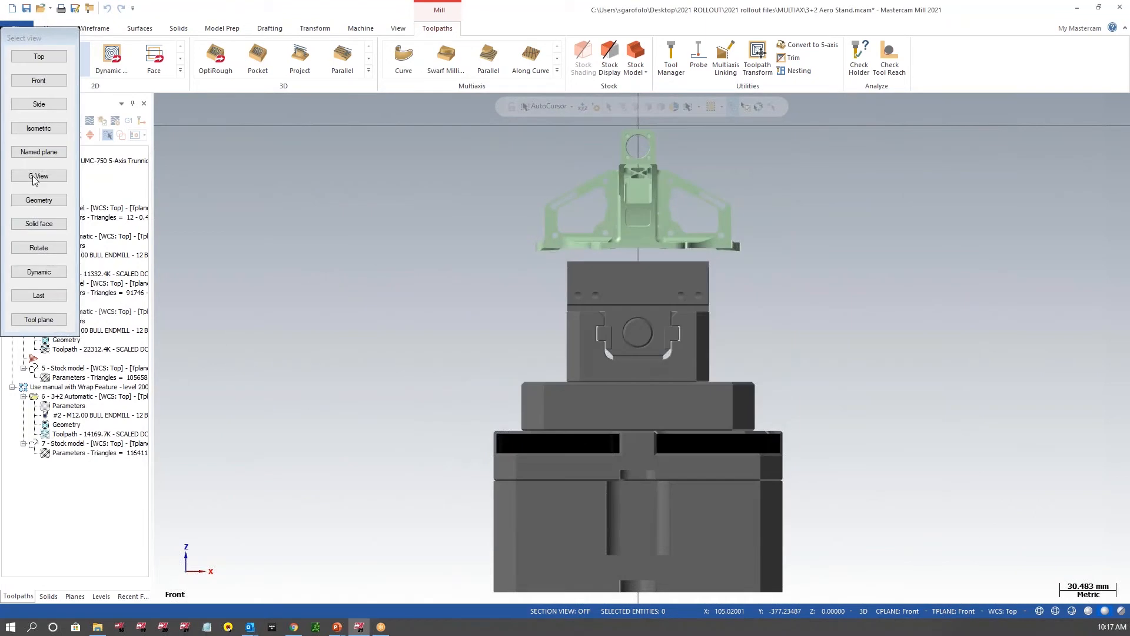
pyautogui.click(39, 224)
pyautogui.moveTo(951, 374); pyautogui.dragTo(706, 374, button='middle')
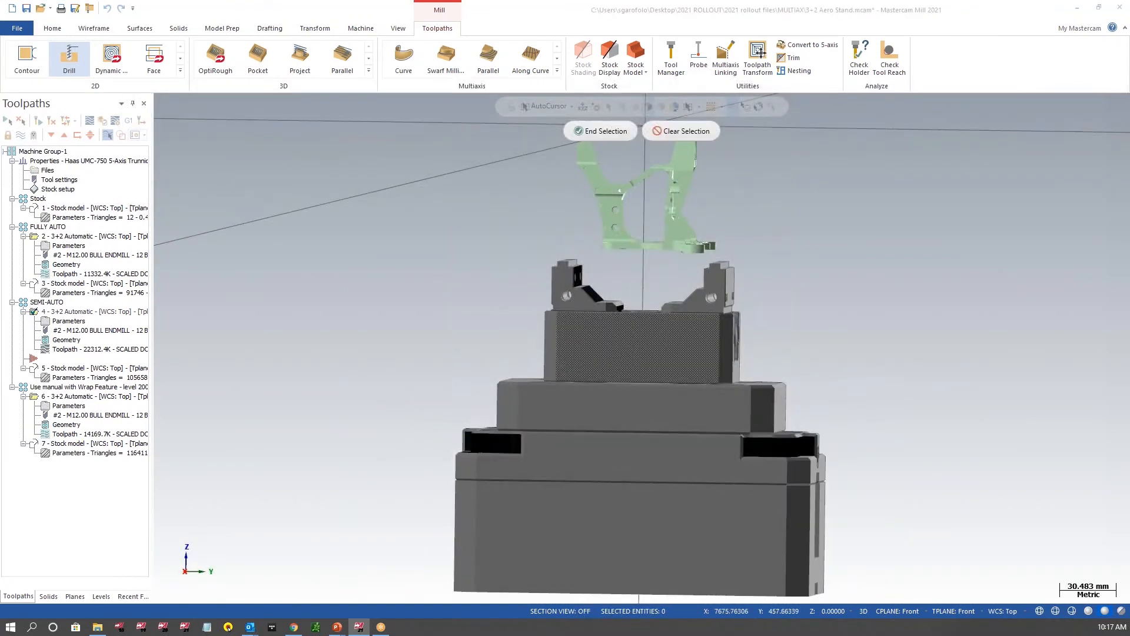
pyautogui.click(639, 347)
pyautogui.click(620, 456)
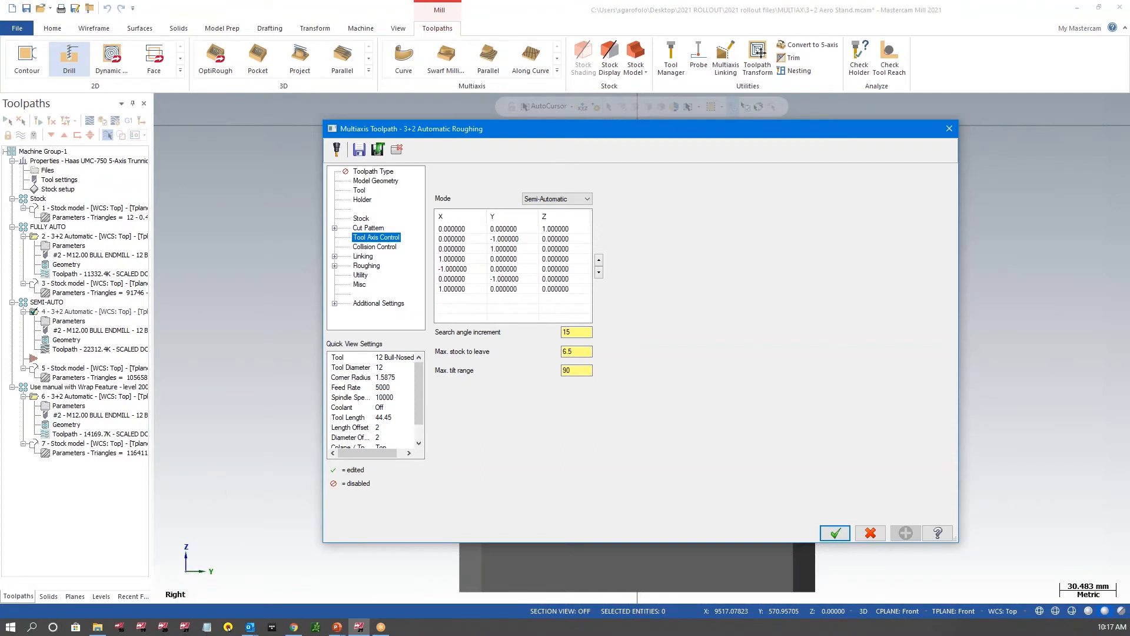
pyautogui.click(877, 536)
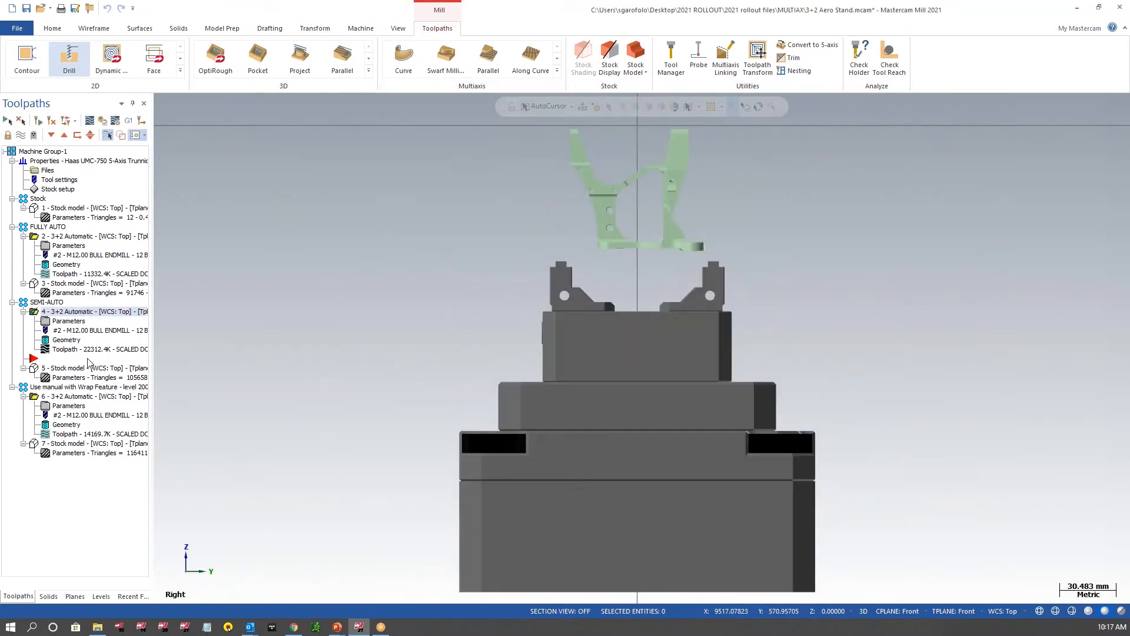
# Backplot the SEMI-AUTO 3+2 Automatic toolpath to its end in the isometric view and exit the backplot
pyautogui.rightClick(330, 328)
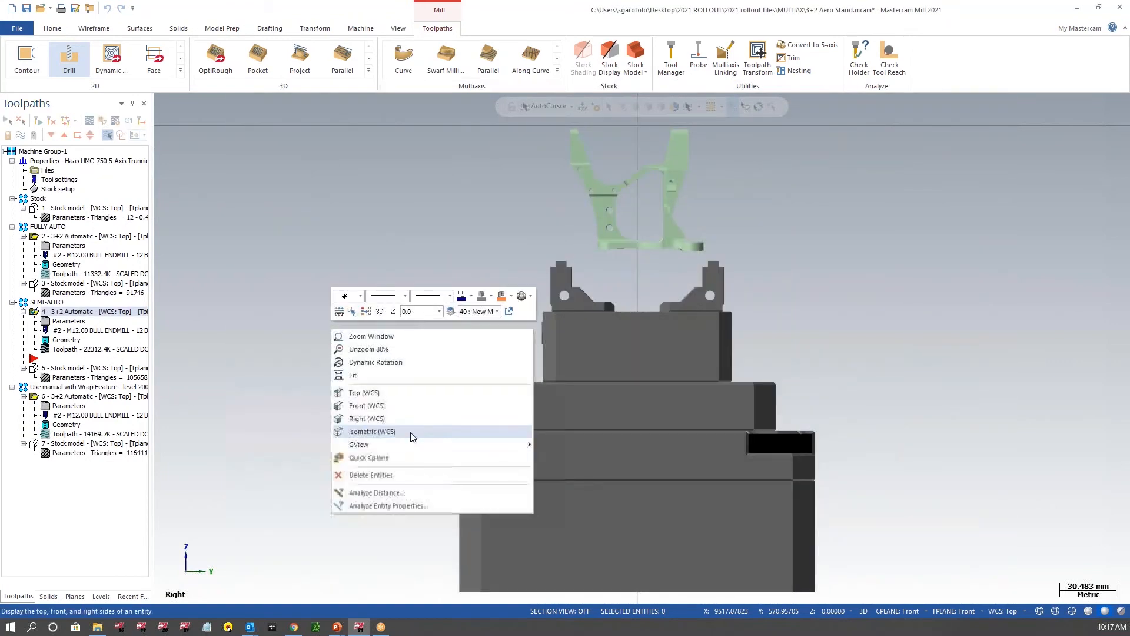
pyautogui.click(383, 505)
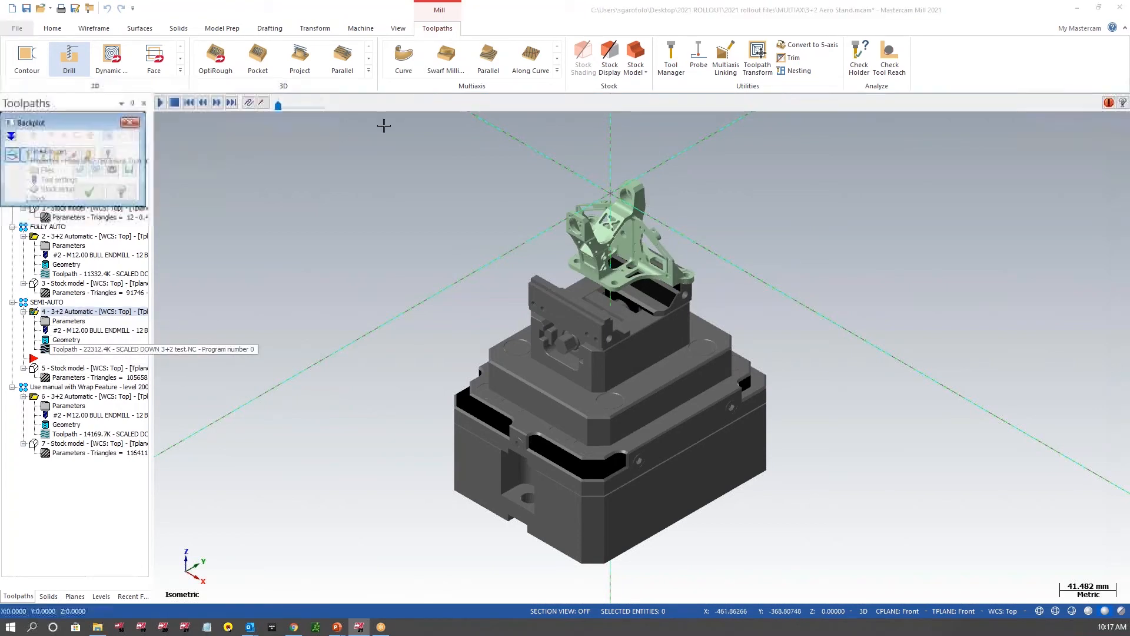
pyautogui.moveTo(338, 104)
pyautogui.mouseDown()
pyautogui.moveTo(548, 165)
pyautogui.moveTo(814, 181)
pyautogui.moveTo(895, 172)
pyautogui.moveTo(1100, 192)
pyautogui.mouseUp()
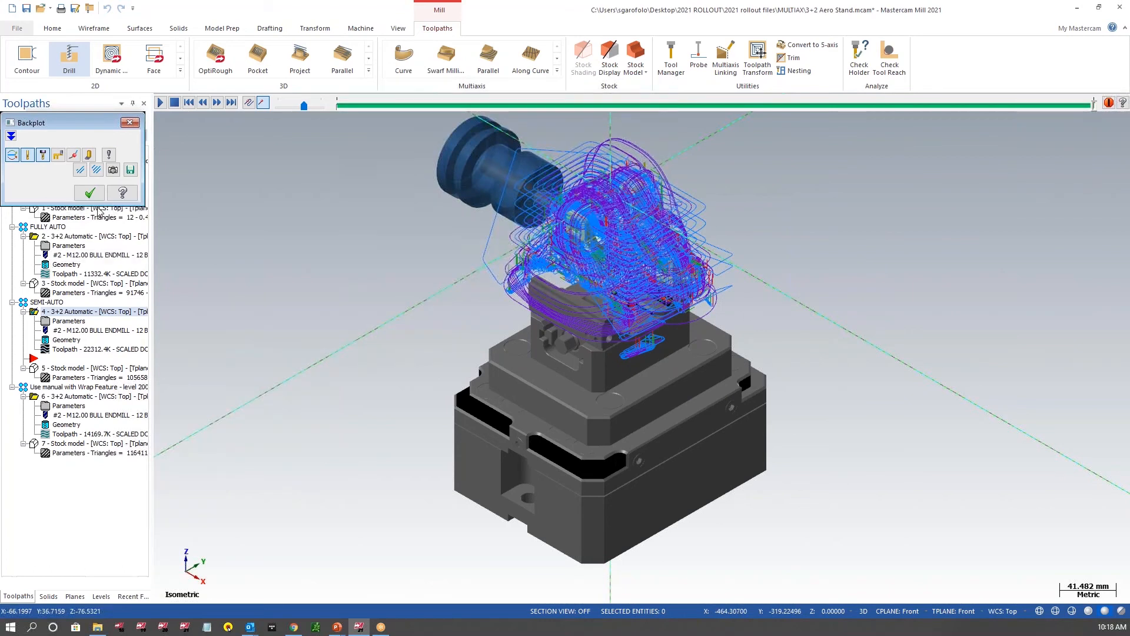
pyautogui.click(89, 193)
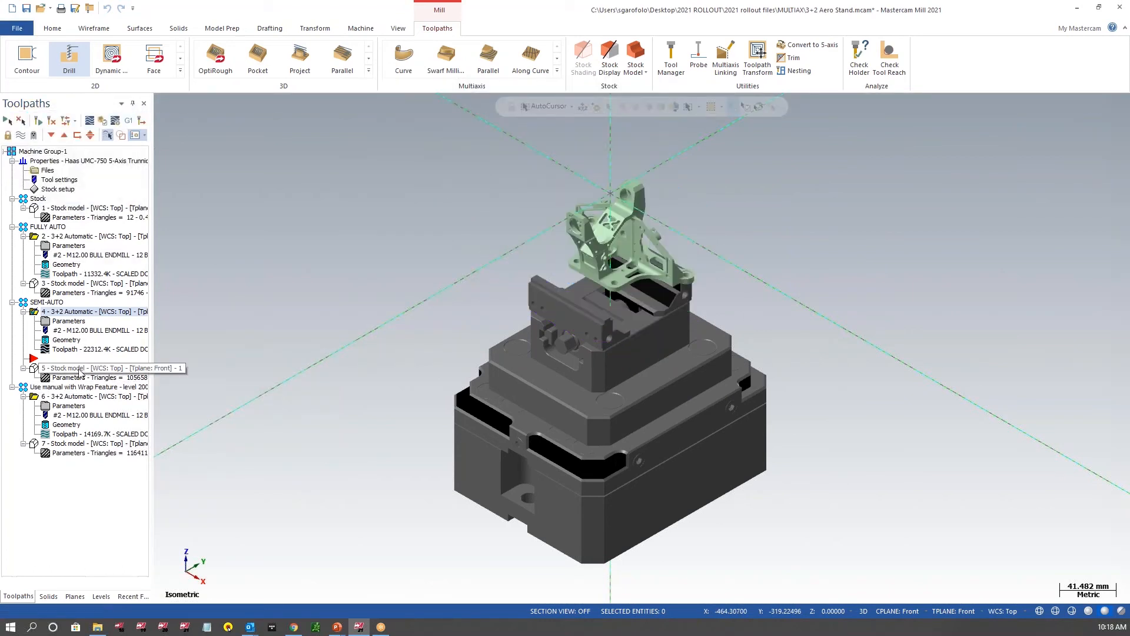
# Examine the stock model that follows the SEMI-AUTO toolpath from another side and hide it again
pyautogui.click(79, 368)
pyautogui.moveTo(464, 267)
pyautogui.mouseDown(button='middle')
pyautogui.moveTo(548, 220)
pyautogui.moveTo(580, 243)
pyautogui.moveTo(830, 272)
pyautogui.moveTo(854, 285)
pyautogui.moveTo(505, 229)
pyautogui.moveTo(383, 253)
pyautogui.moveTo(628, 208)
pyautogui.moveTo(528, 212)
pyautogui.moveTo(515, 220)
pyautogui.moveTo(625, 211)
pyautogui.moveTo(689, 222)
pyautogui.mouseUp(button='middle')
pyautogui.rightClick(693, 228)
pyautogui.click(605, 198)
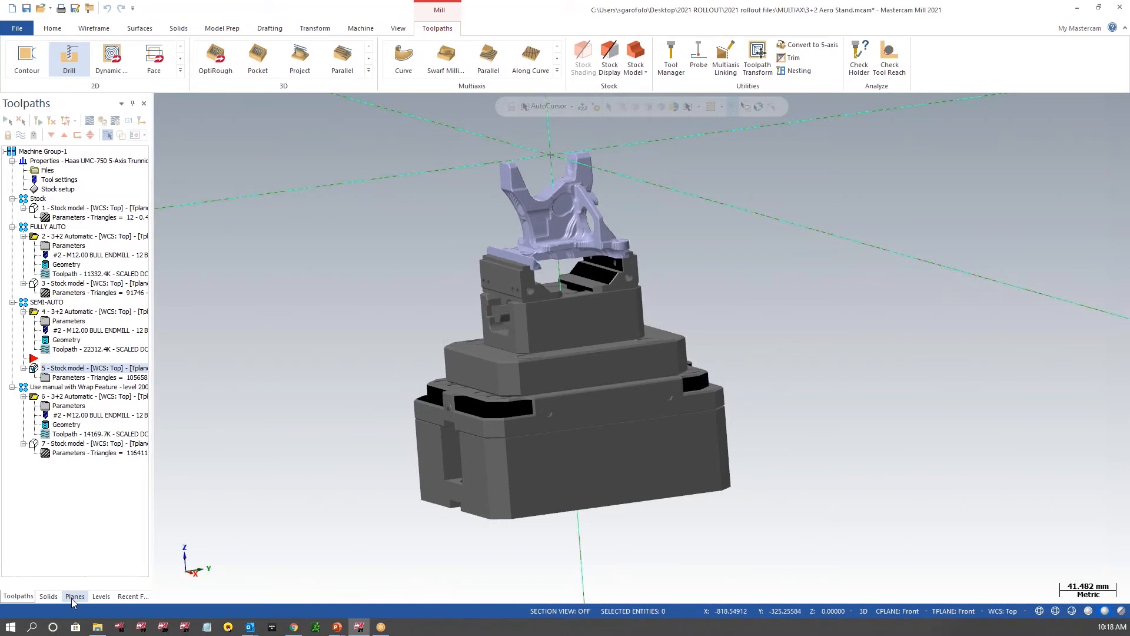
pyautogui.click(21, 135)
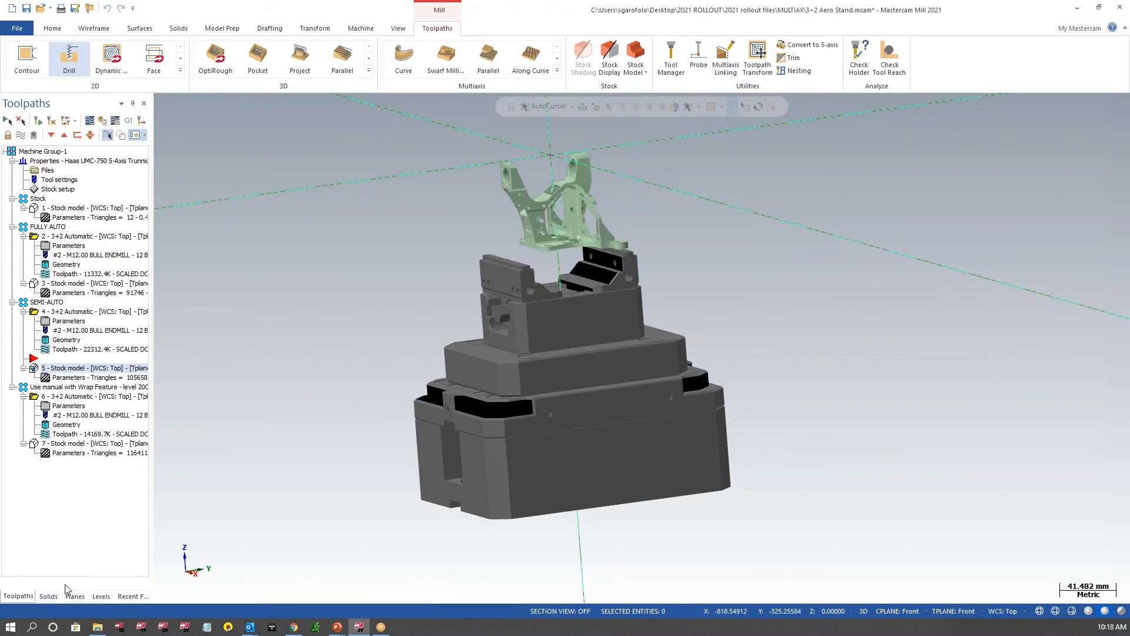
# Make level 200, WRAP, visible and examine the wrap solid around the part from several sides
pyautogui.click(101, 597)
pyautogui.click(55, 181)
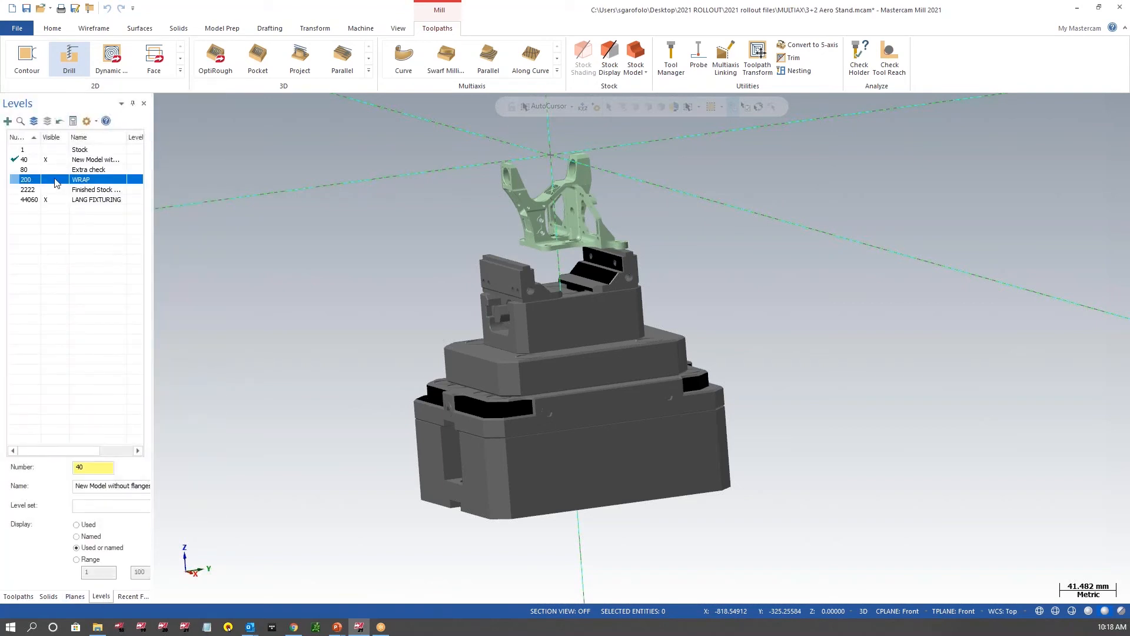
pyautogui.moveTo(404, 205); pyautogui.dragTo(482, 264, button='middle')
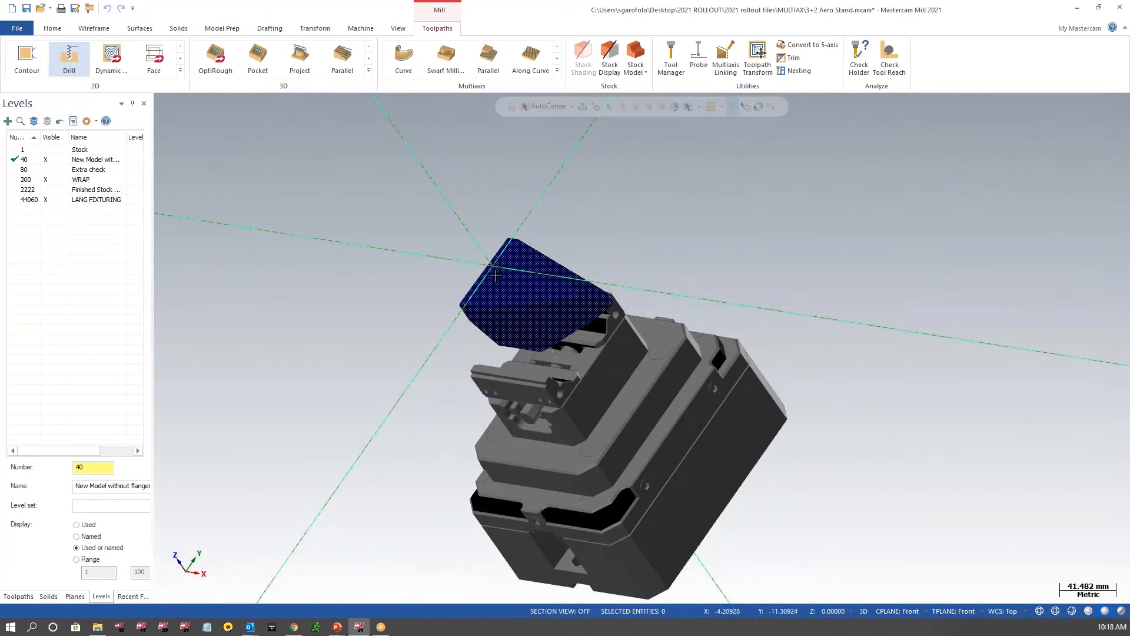
pyautogui.moveTo(391, 328); pyautogui.dragTo(590, 286, button='middle')
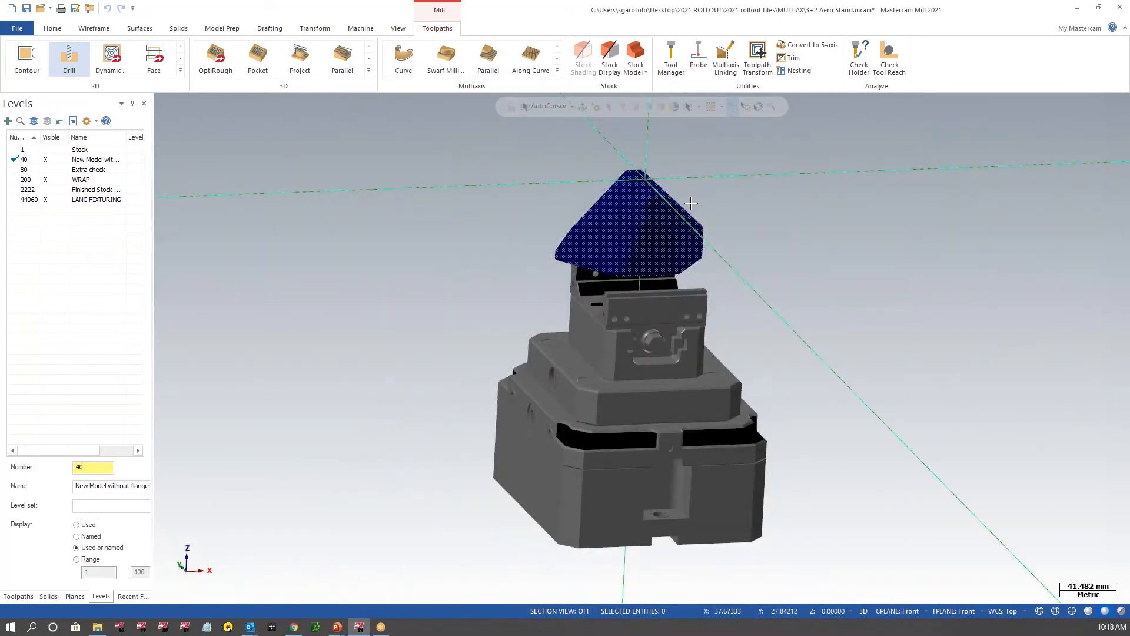
# Display the stock model that follows the manual Wrap Feature toolpath and examine the roughed shape
pyautogui.click(27, 596)
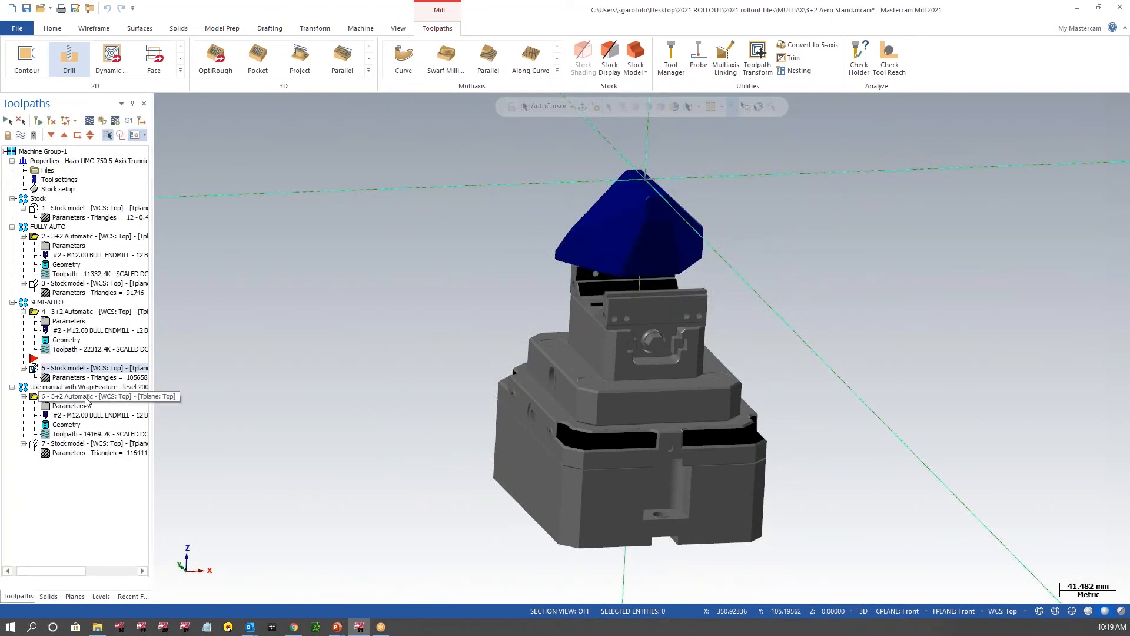
pyautogui.click(78, 446)
pyautogui.moveTo(429, 298)
pyautogui.mouseDown(button='middle')
pyautogui.moveTo(485, 273)
pyautogui.moveTo(542, 273)
pyautogui.moveTo(793, 308)
pyautogui.moveTo(858, 328)
pyautogui.moveTo(878, 369)
pyautogui.moveTo(836, 326)
pyautogui.moveTo(743, 308)
pyautogui.moveTo(477, 306)
pyautogui.moveTo(407, 336)
pyautogui.moveTo(441, 308)
pyautogui.moveTo(513, 319)
pyautogui.moveTo(451, 303)
pyautogui.mouseUp(button='middle')
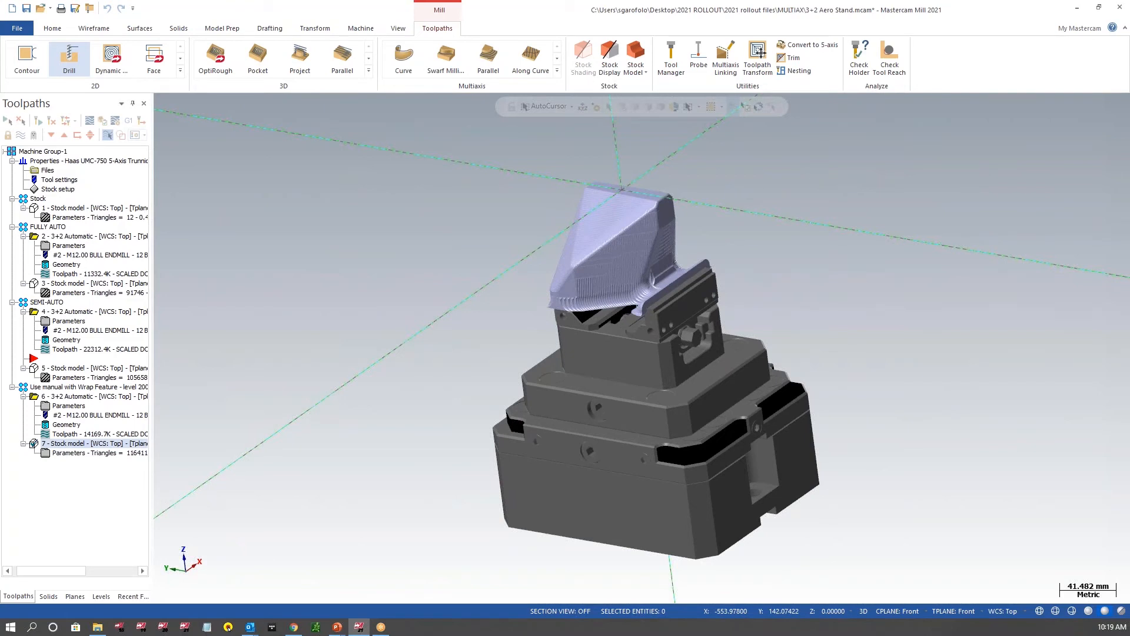
# Switch to the slide presentation and advance from the BOUNDING BOX slide to the ALTERNATIVE? slide
pyautogui.hotkey('alt', 'Tab')
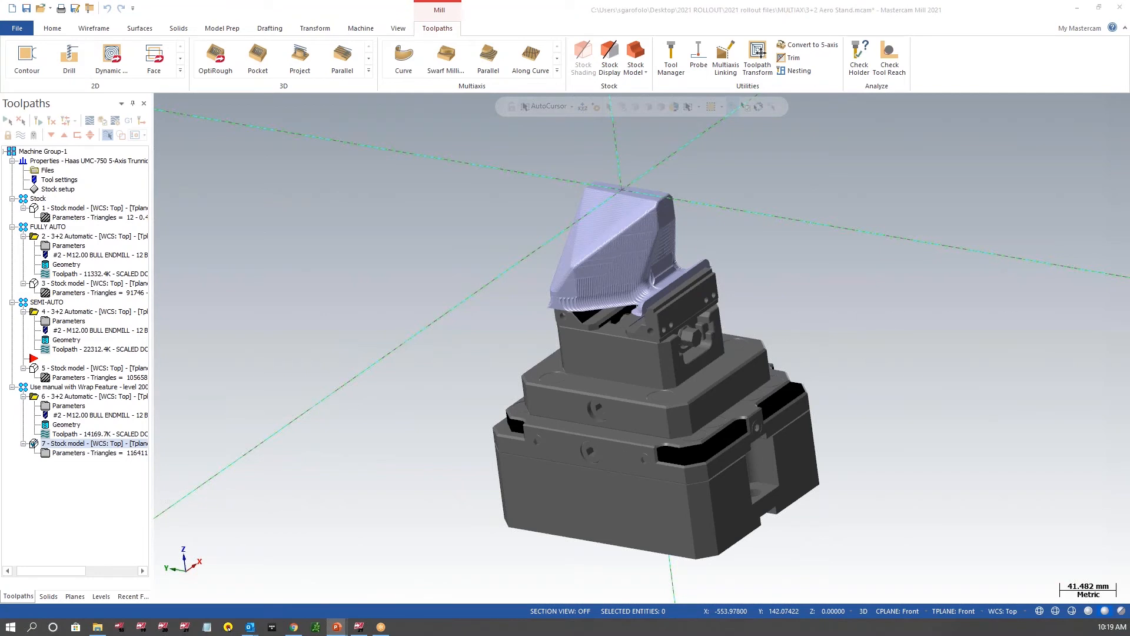
pyautogui.hotkey('alt', 'Tab')
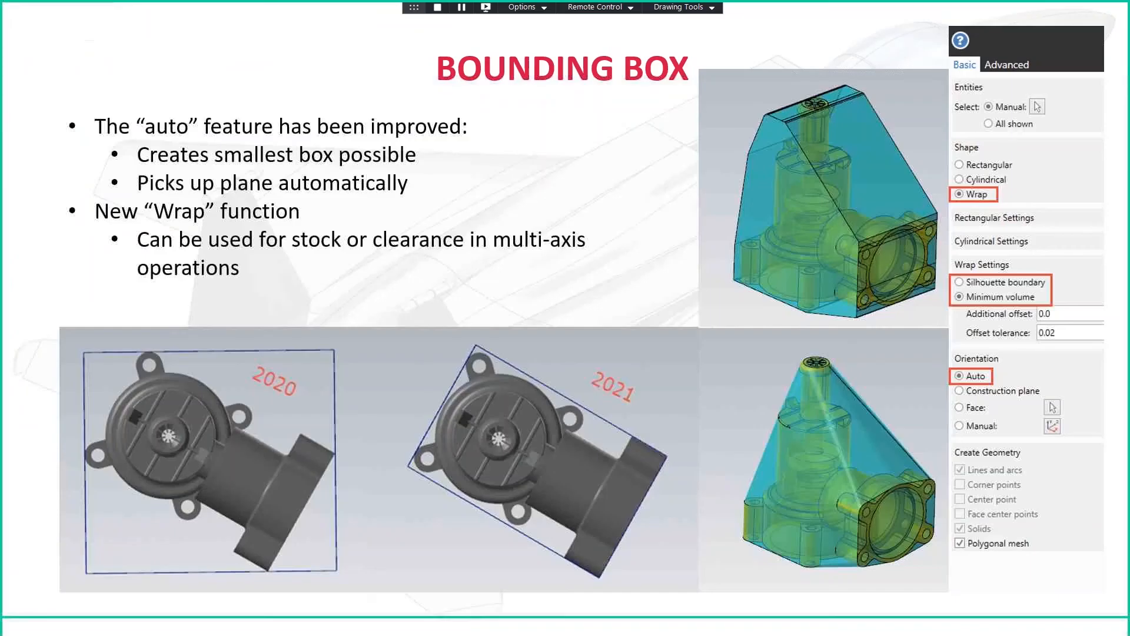
pyautogui.click(472, 269)
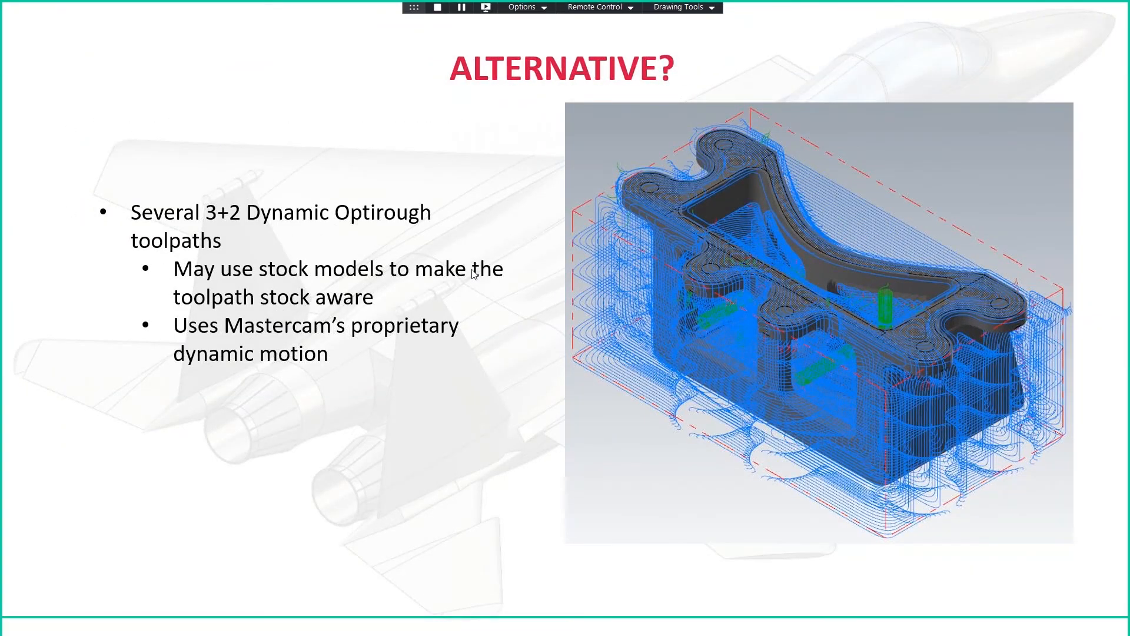
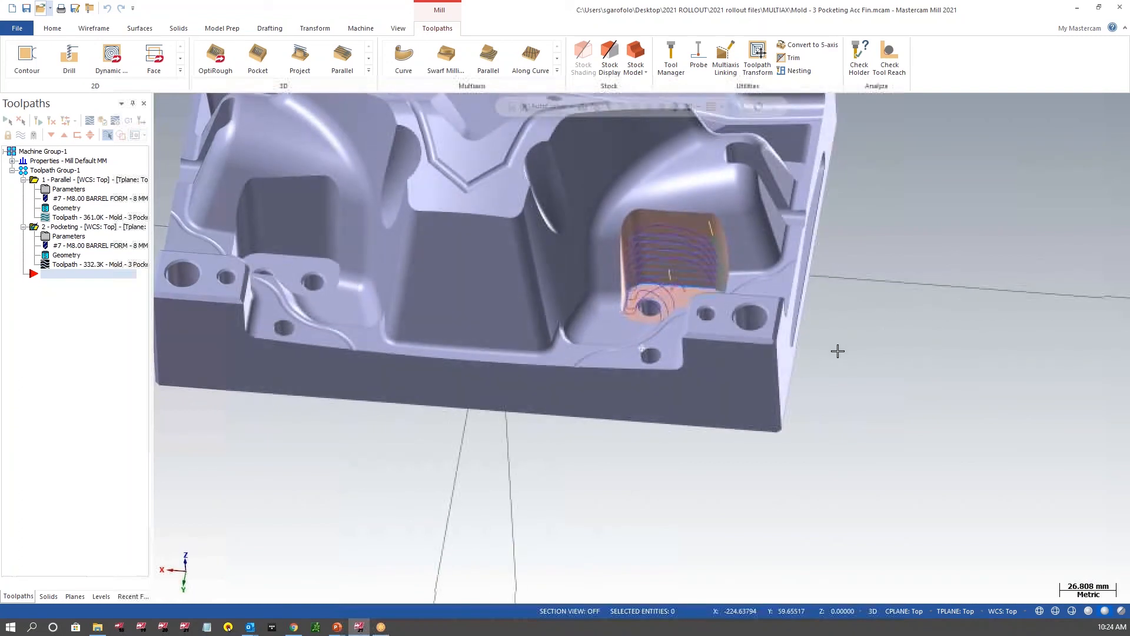
# Open the Pocketing operation's parameters on the mold part and inspect the geometry of tool 7, the 8 mm barrel form, up close
pyautogui.scroll(2, 710, 228)
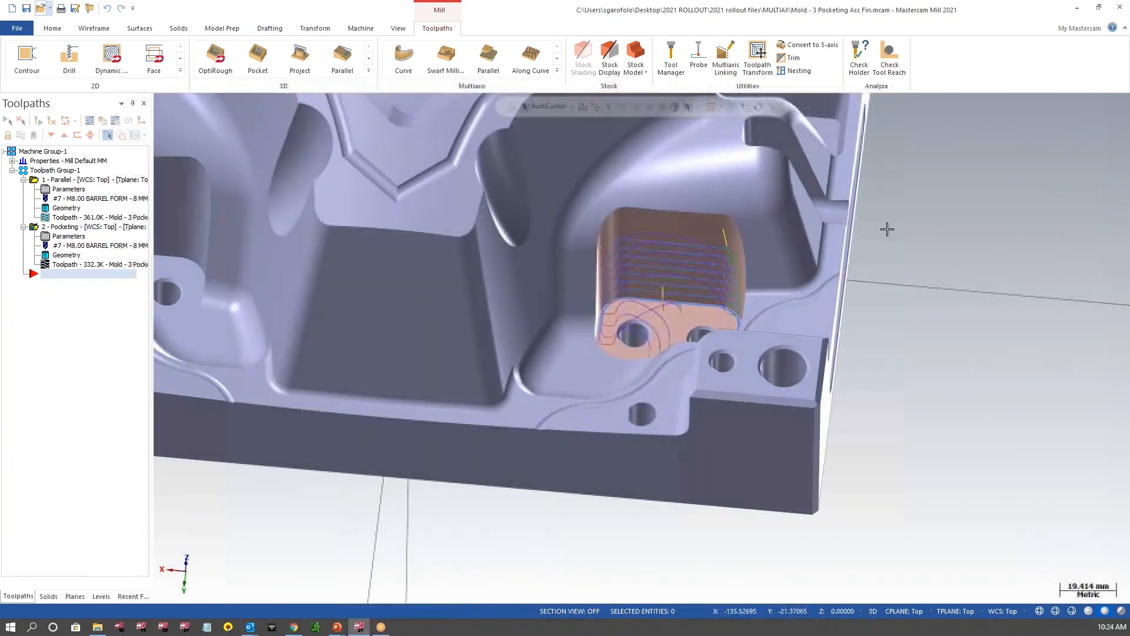
pyautogui.click(60, 227)
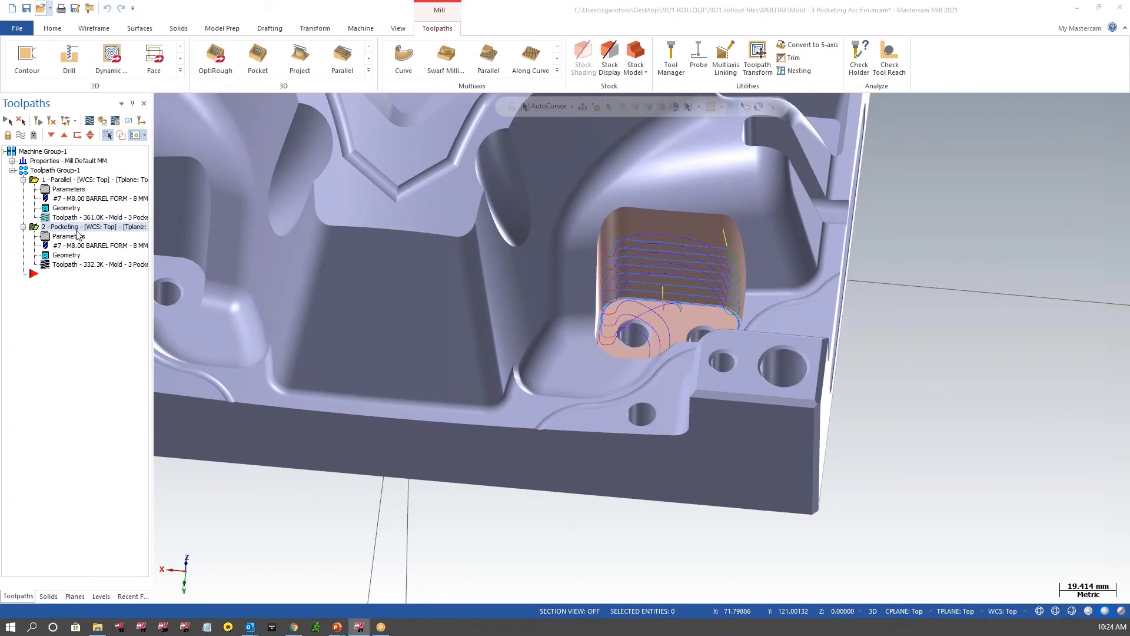
pyautogui.doubleClick(98, 229)
pyautogui.click(360, 181)
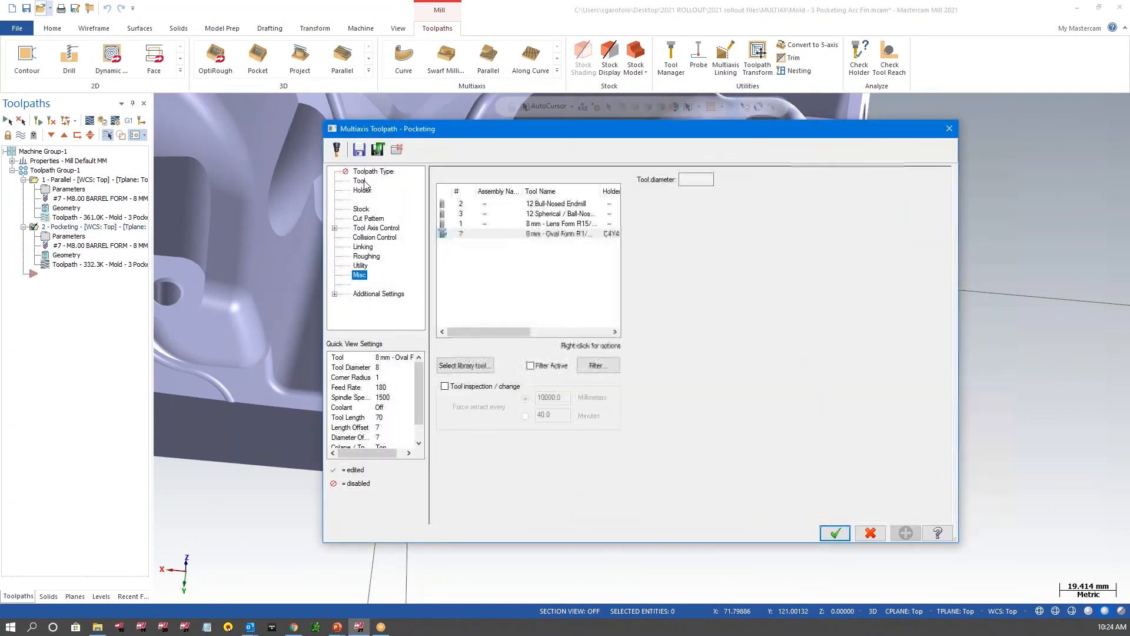
pyautogui.doubleClick(531, 234)
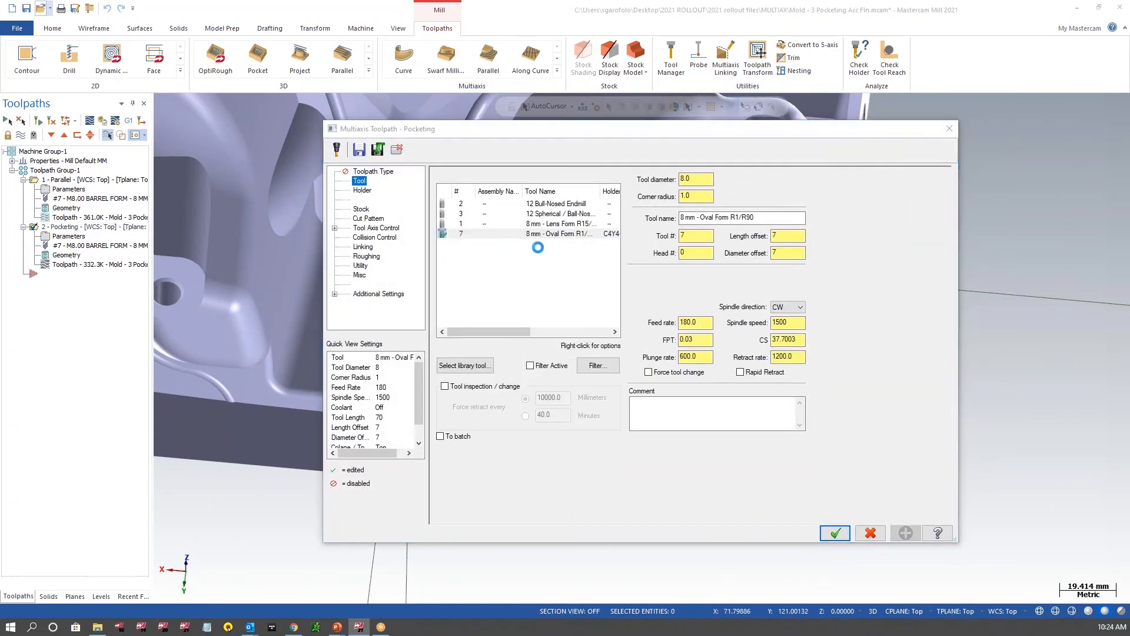
pyautogui.scroll(4, 760, 350)
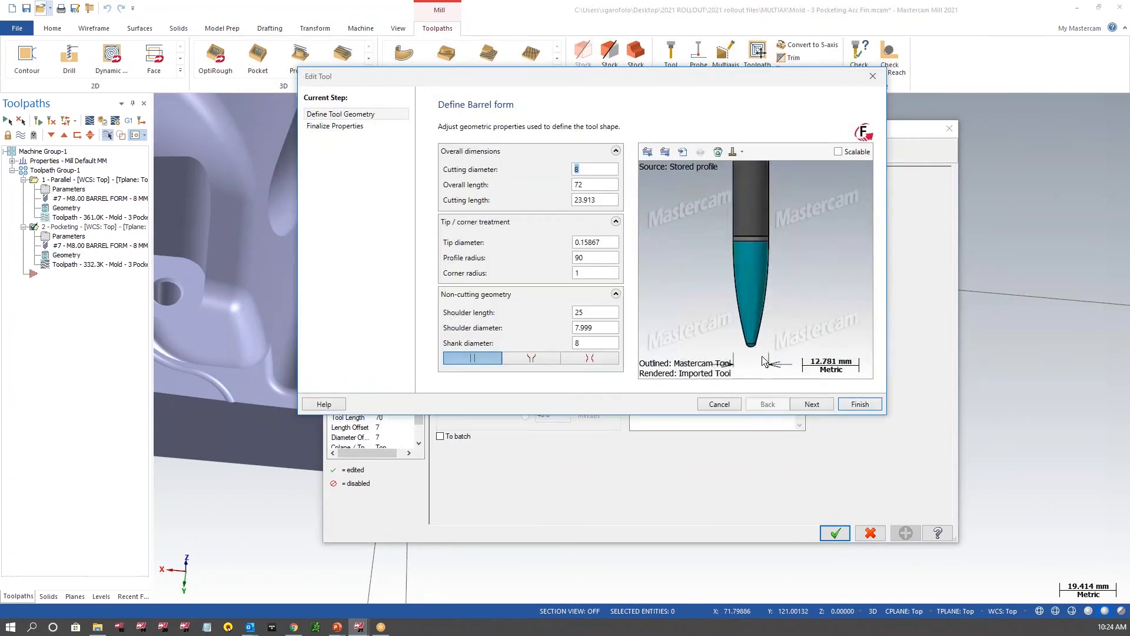
pyautogui.scroll(1, 756, 352)
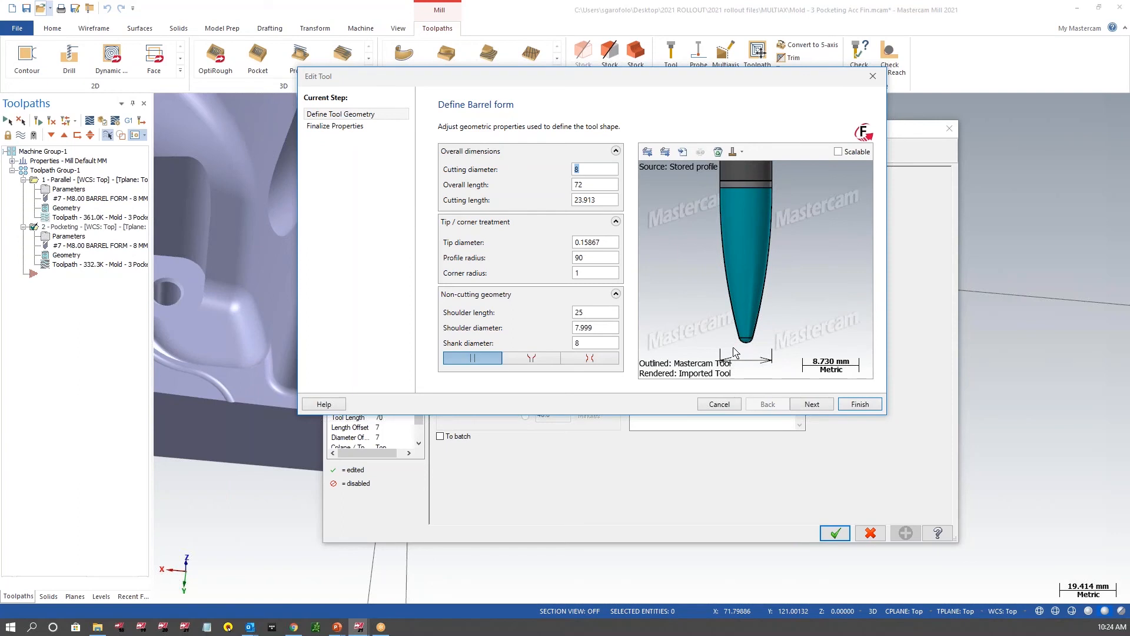
pyautogui.click(856, 405)
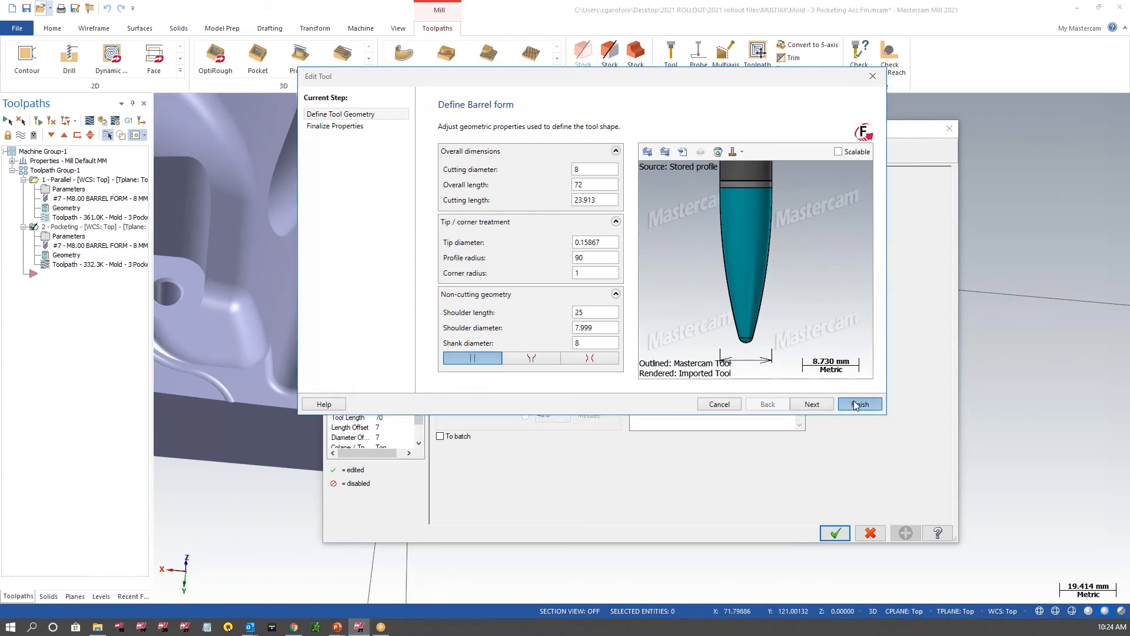
pyautogui.click(215, 123)
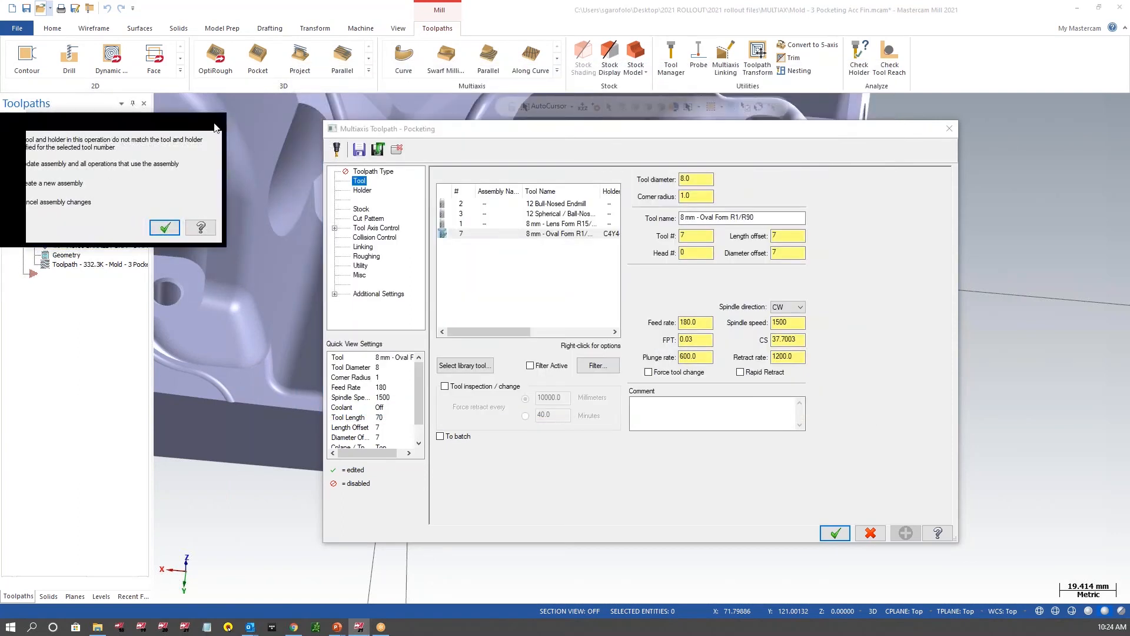
# Review the Pocketing operation's stock and cut pattern settings, including the machining type choices, the selected pocket surfaces and the maximum stepover
pyautogui.click(364, 210)
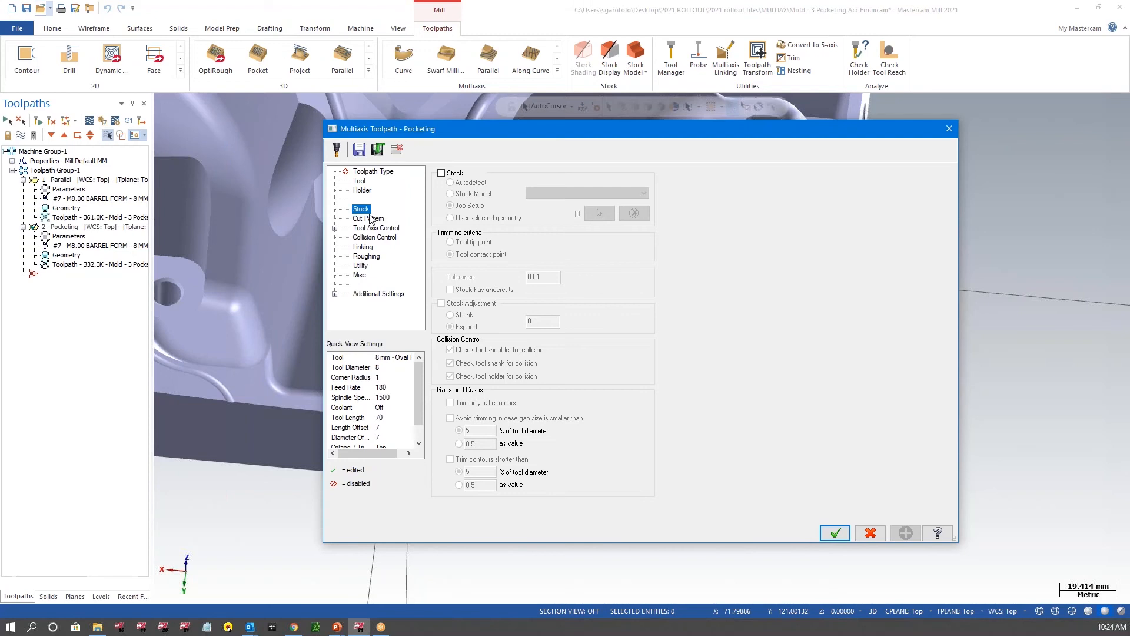
pyautogui.click(369, 219)
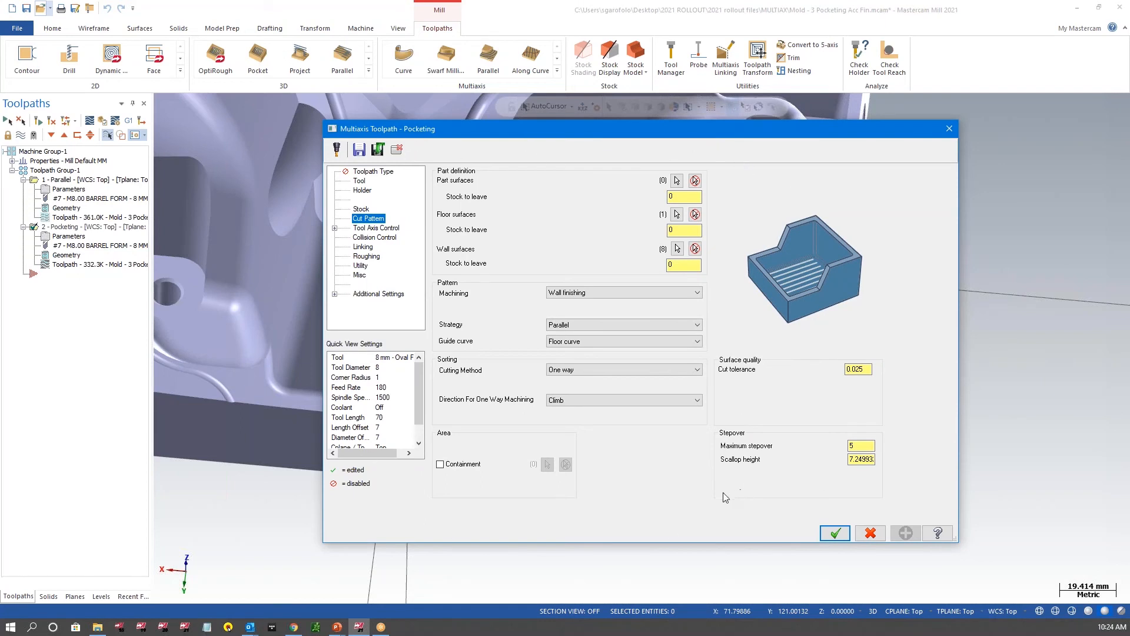
pyautogui.click(658, 293)
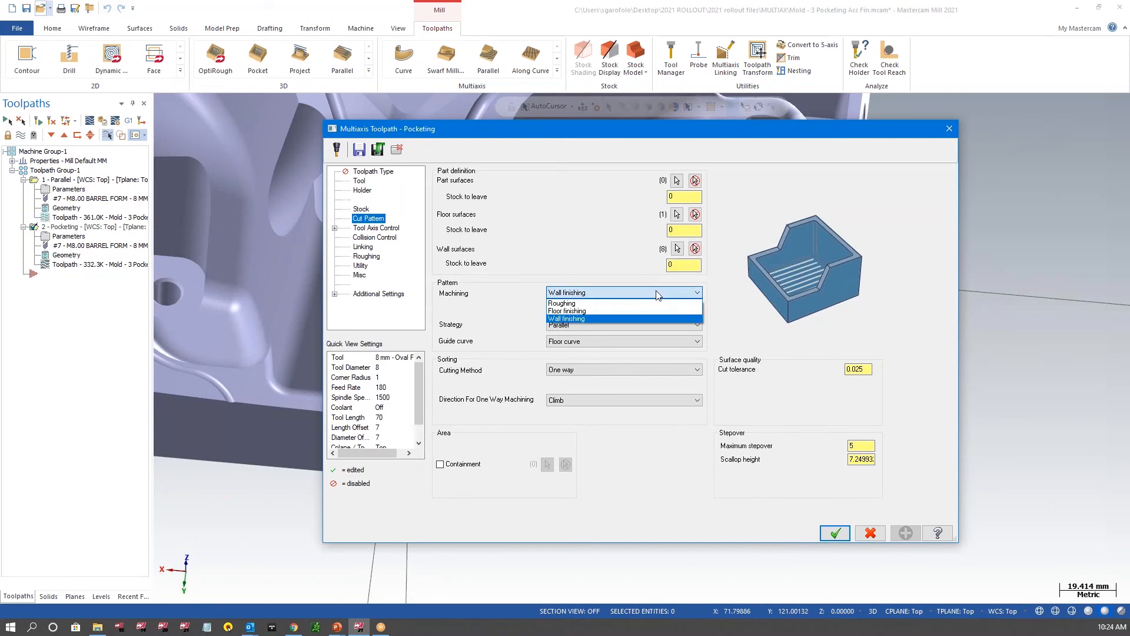
pyautogui.click(658, 293)
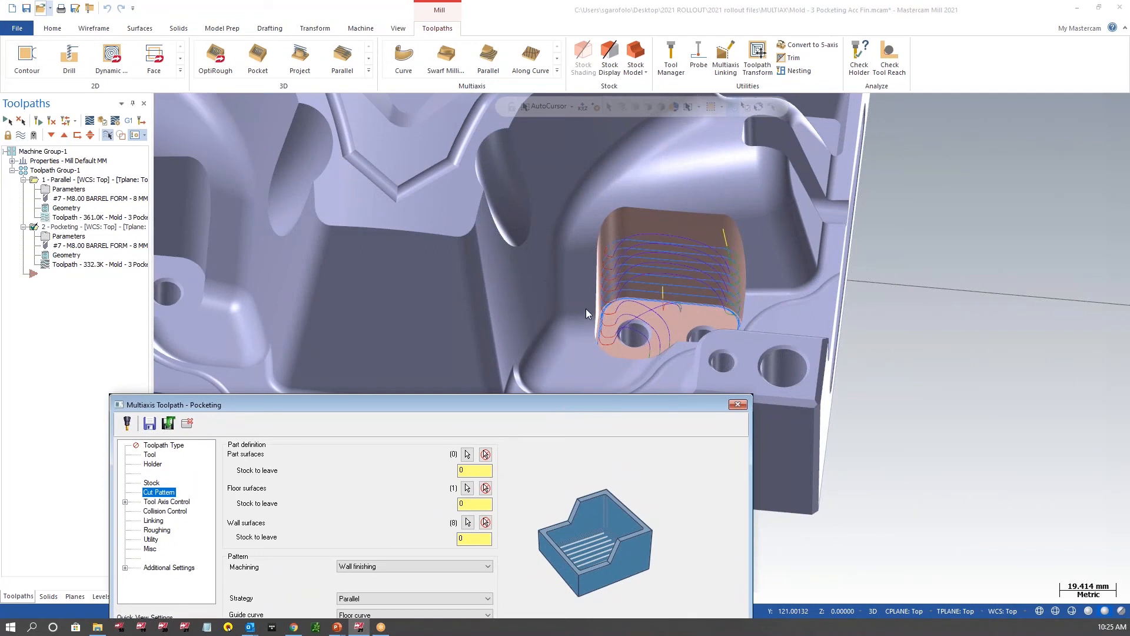
pyautogui.moveTo(606, 412); pyautogui.dragTo(694, 296)
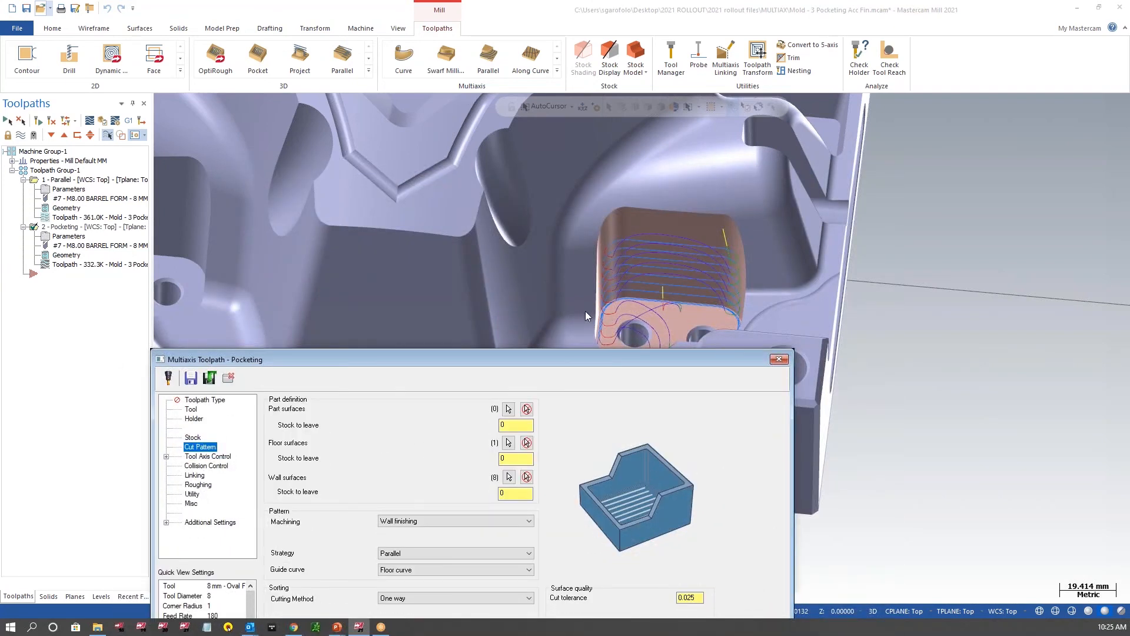
pyautogui.moveTo(557, 359); pyautogui.dragTo(656, 81)
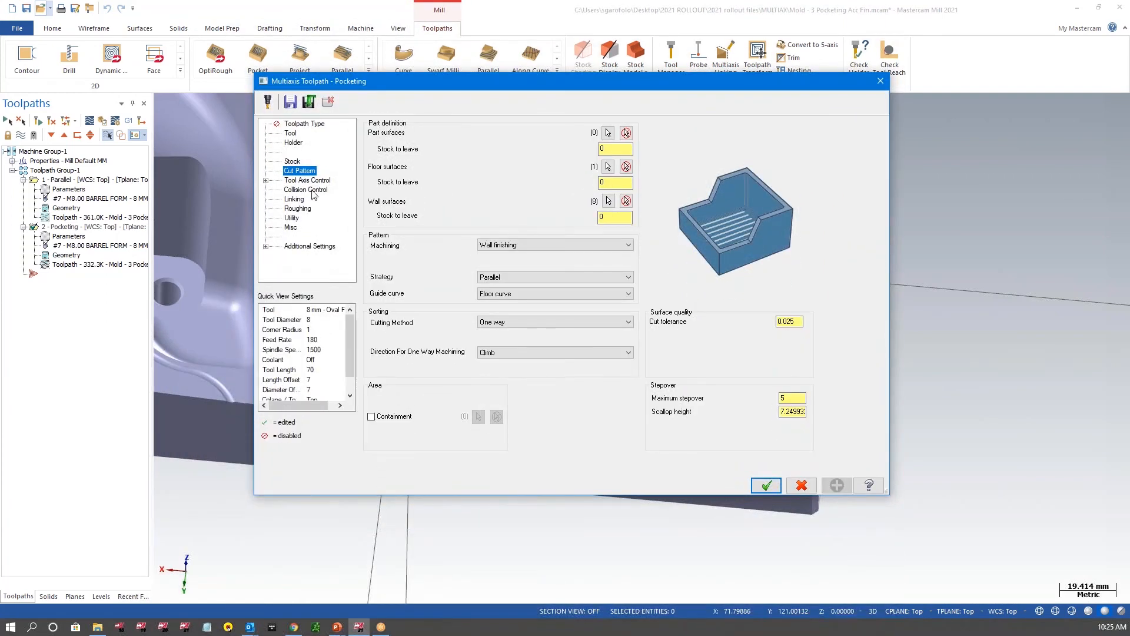
pyautogui.click(792, 398)
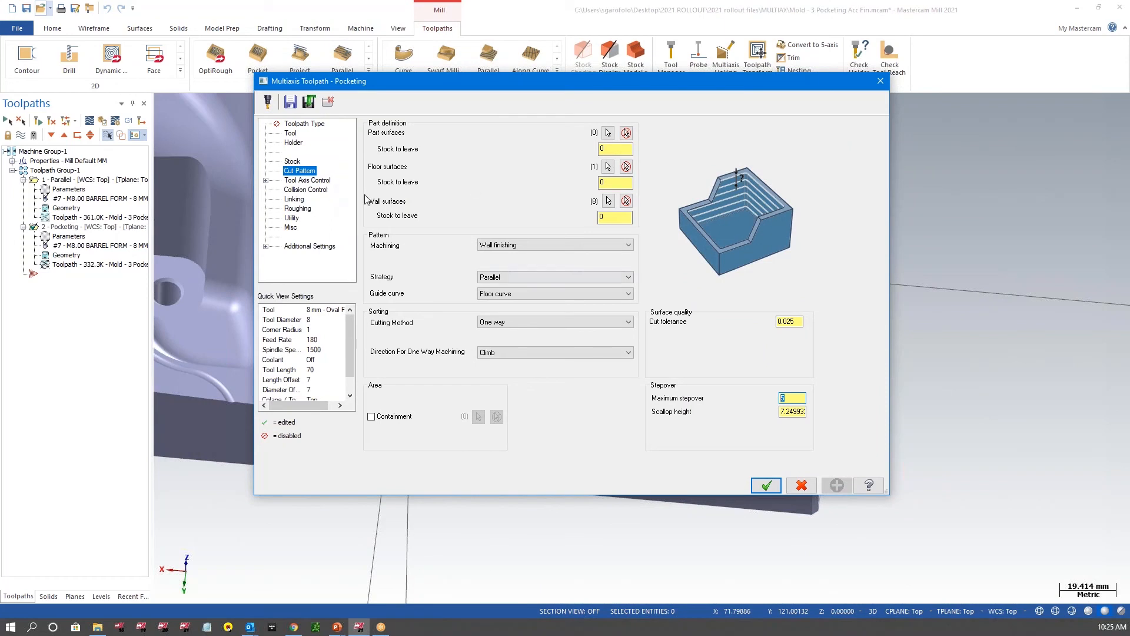
# Review the tool axis contact point and lead angle settings, and the holder, shank and shoulder clearances under collision control
pyautogui.click(316, 180)
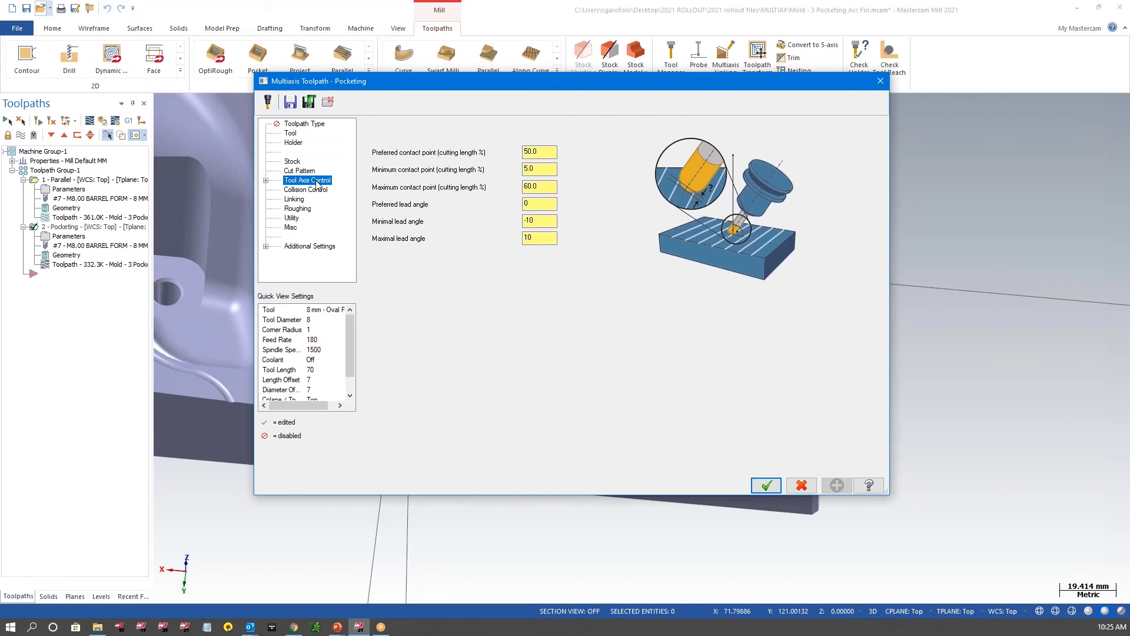
pyautogui.moveTo(549, 153); pyautogui.dragTo(454, 159)
pyautogui.press('Tab')
pyautogui.press('Tab')
pyautogui.click(312, 189)
pyautogui.click(481, 258)
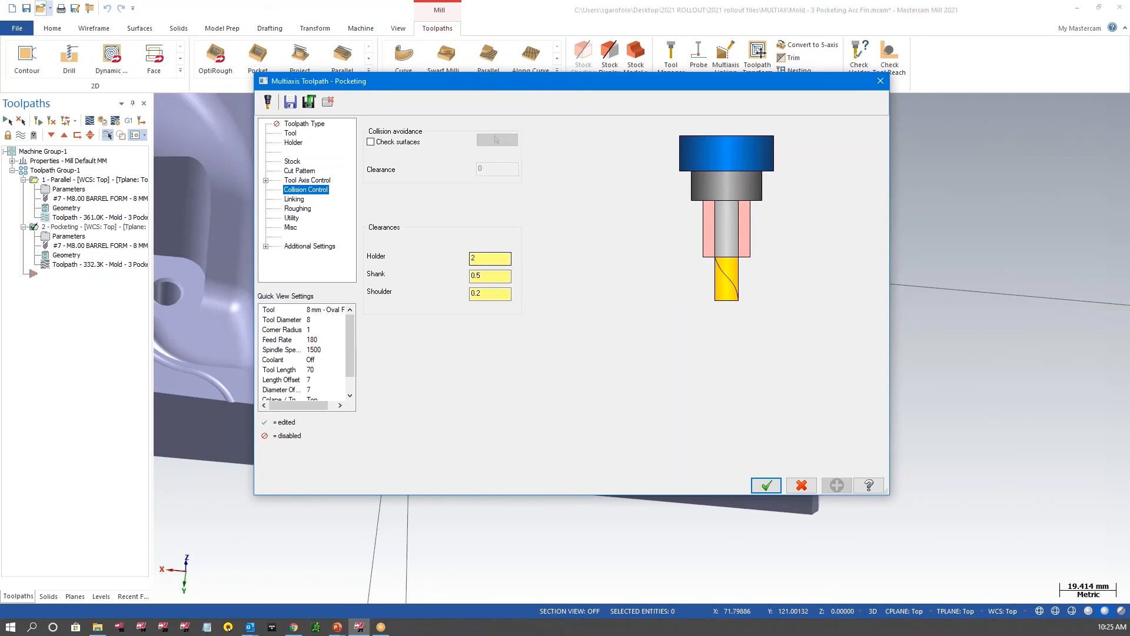
pyautogui.press('Tab')
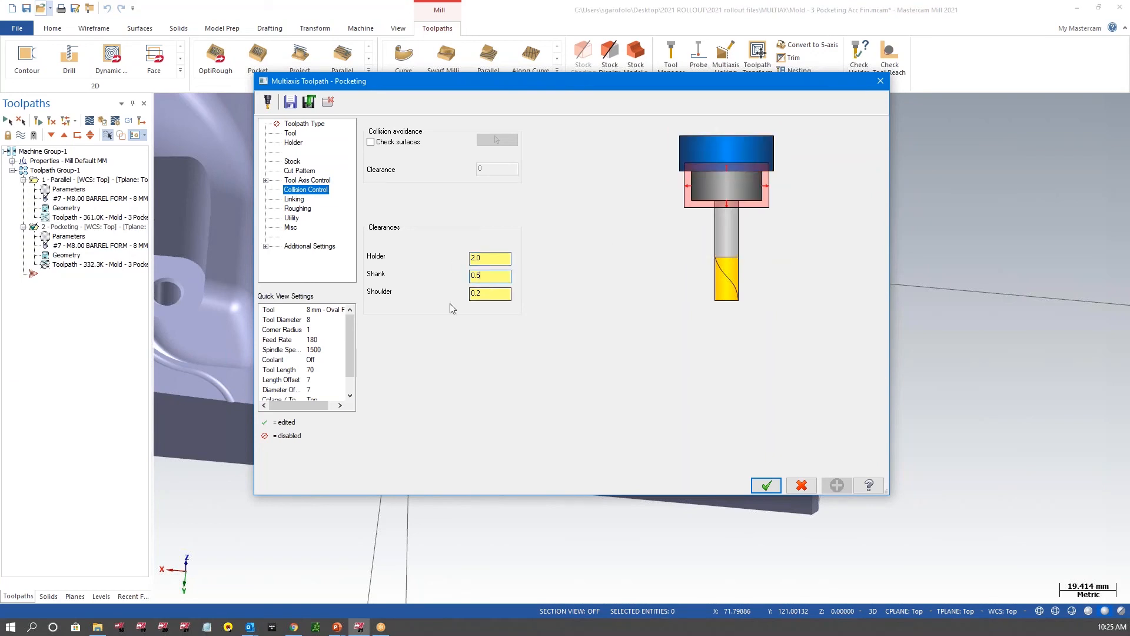
# Compare the Retract to clearance area and Clearance blend spline link types, check the utility settings, and close the Pocketing parameters without saving
pyautogui.click(294, 201)
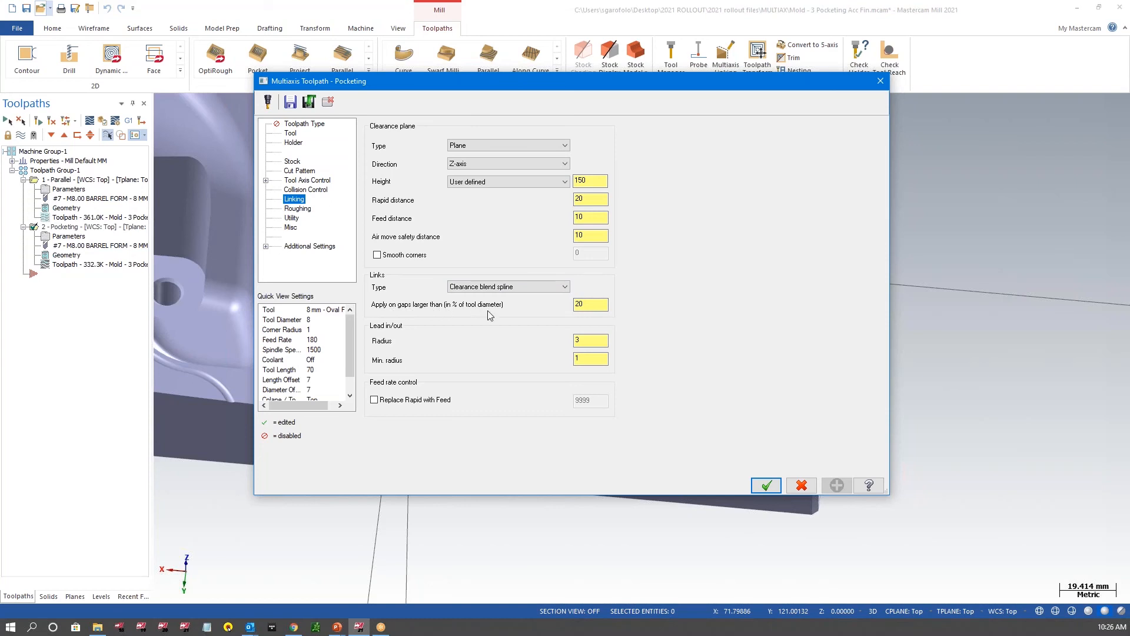
pyautogui.click(590, 304)
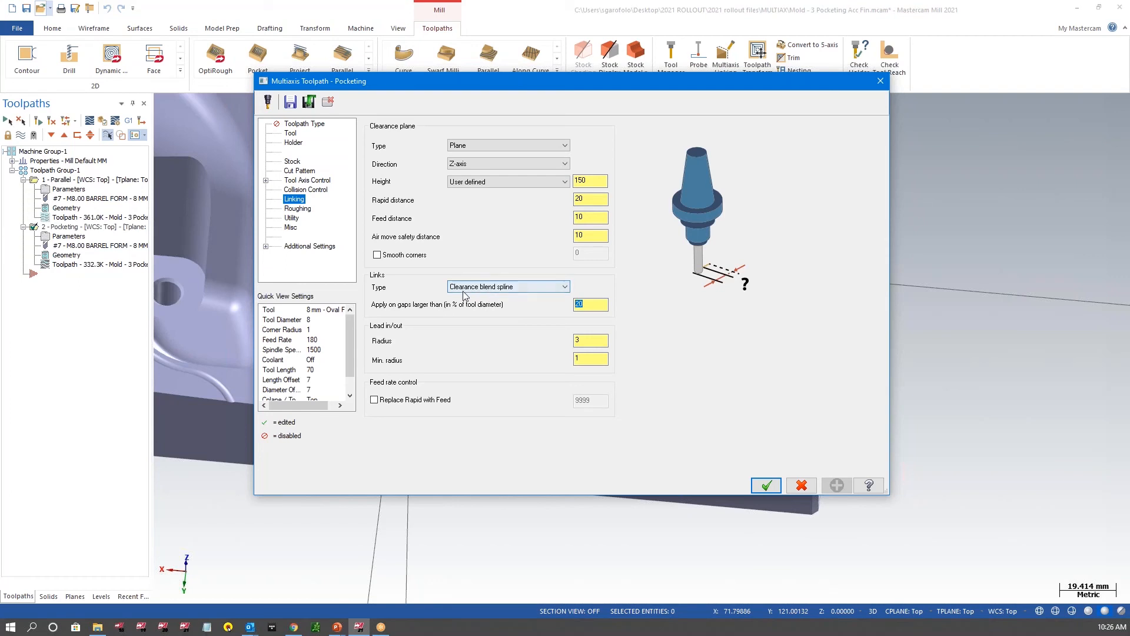
pyautogui.click(556, 291)
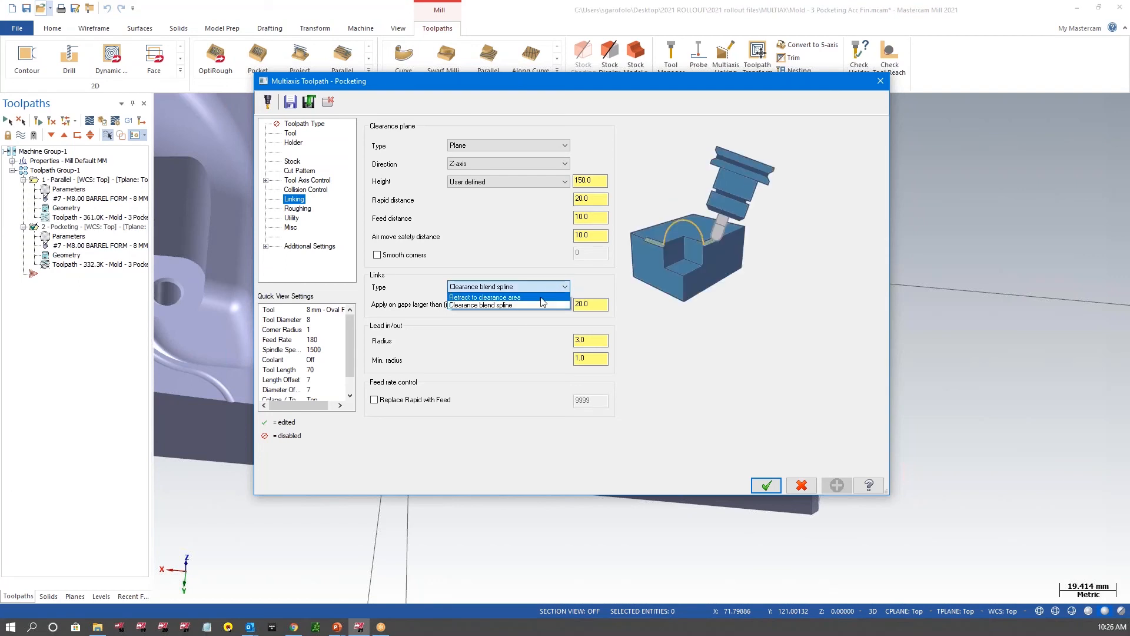
pyautogui.click(539, 298)
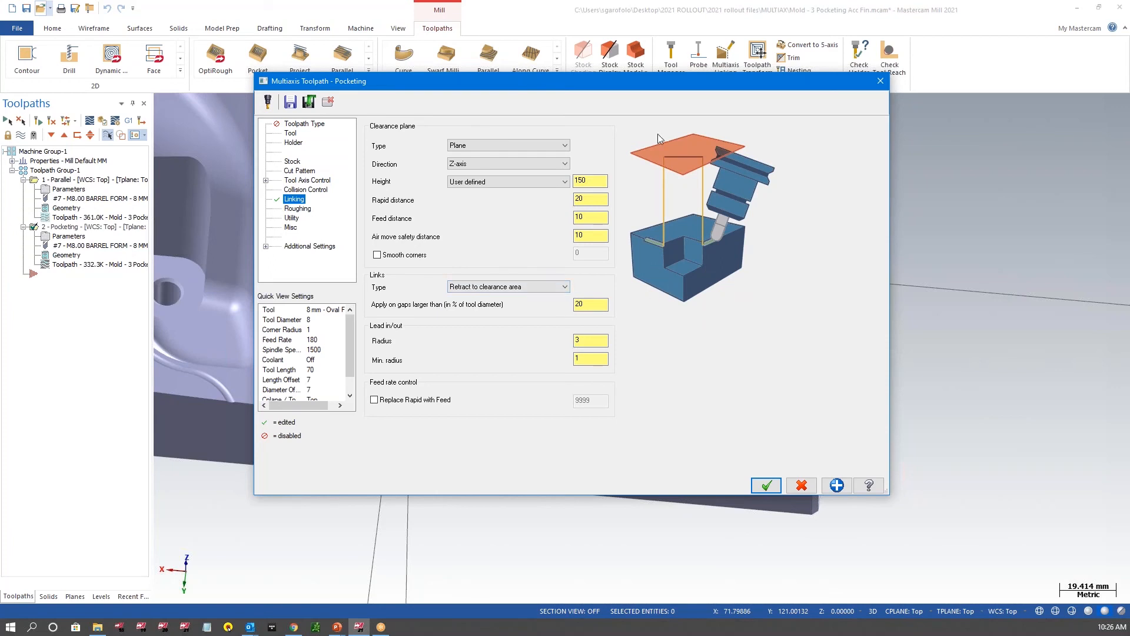
pyautogui.click(552, 287)
pyautogui.click(522, 305)
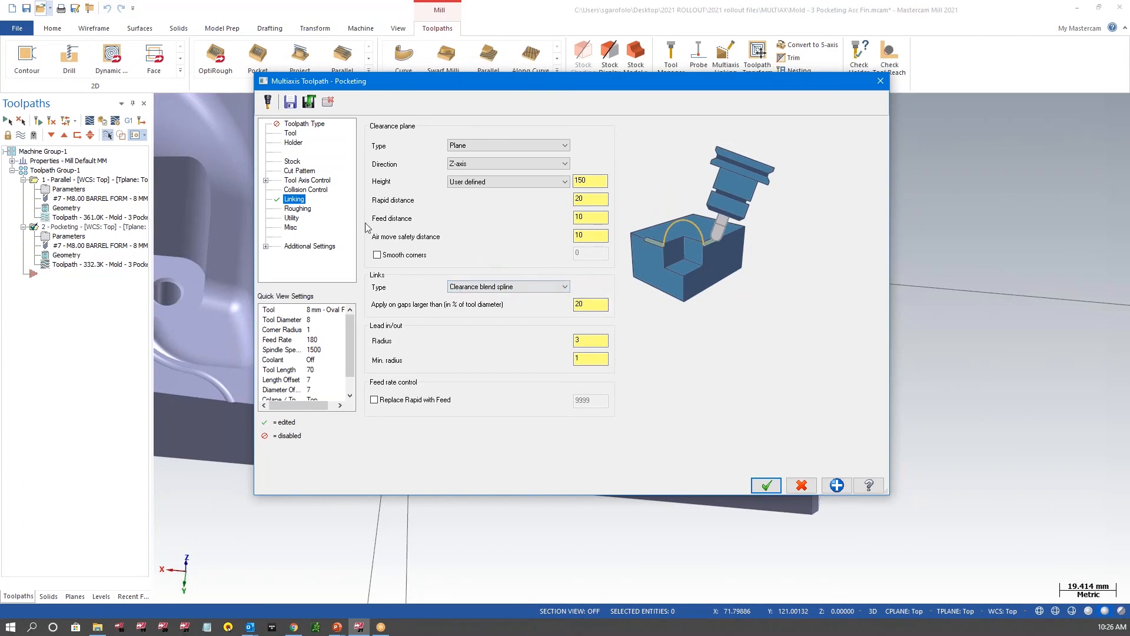
pyautogui.click(294, 216)
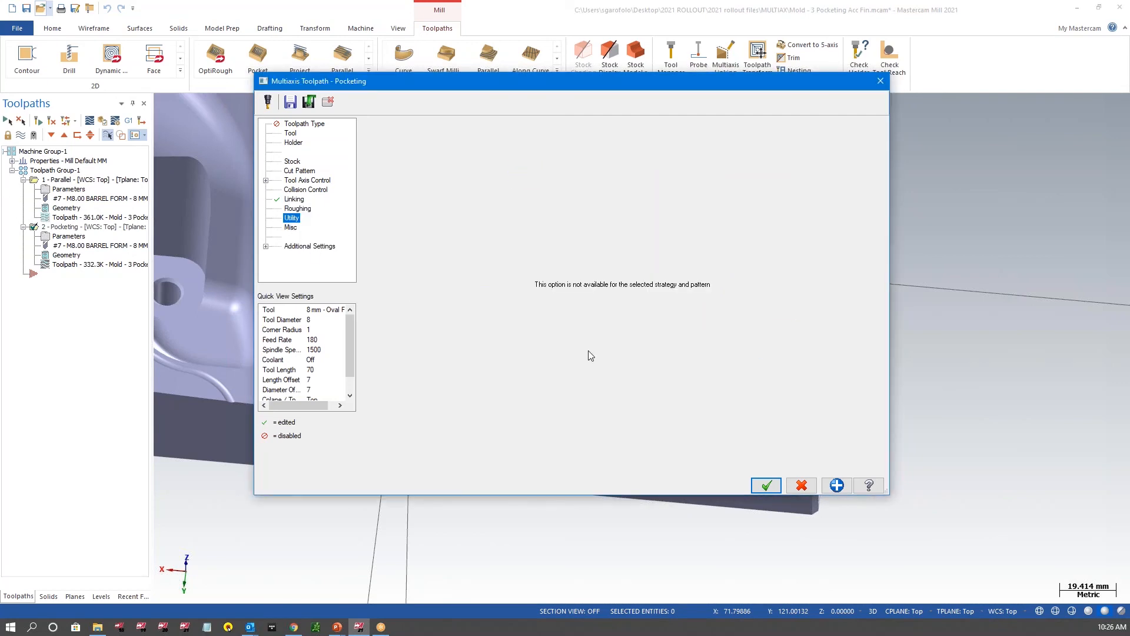
pyautogui.click(812, 487)
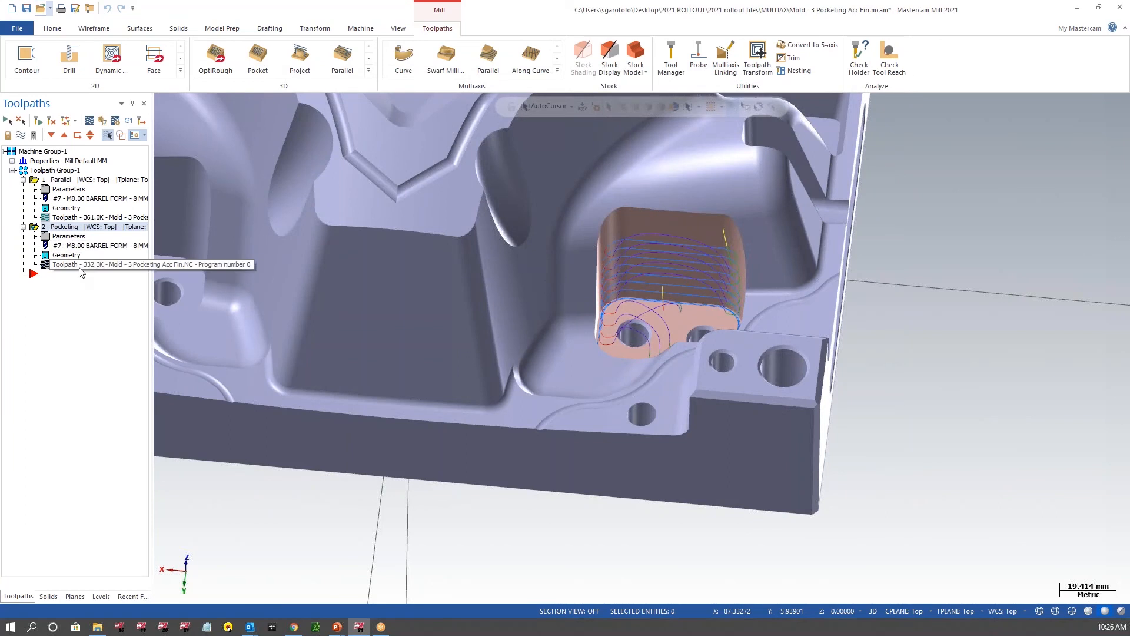
# Backplot the Pocketing toolpath to its first wall pass and examine up close how the barrel tool contacts the pocket wall
pyautogui.click(79, 268)
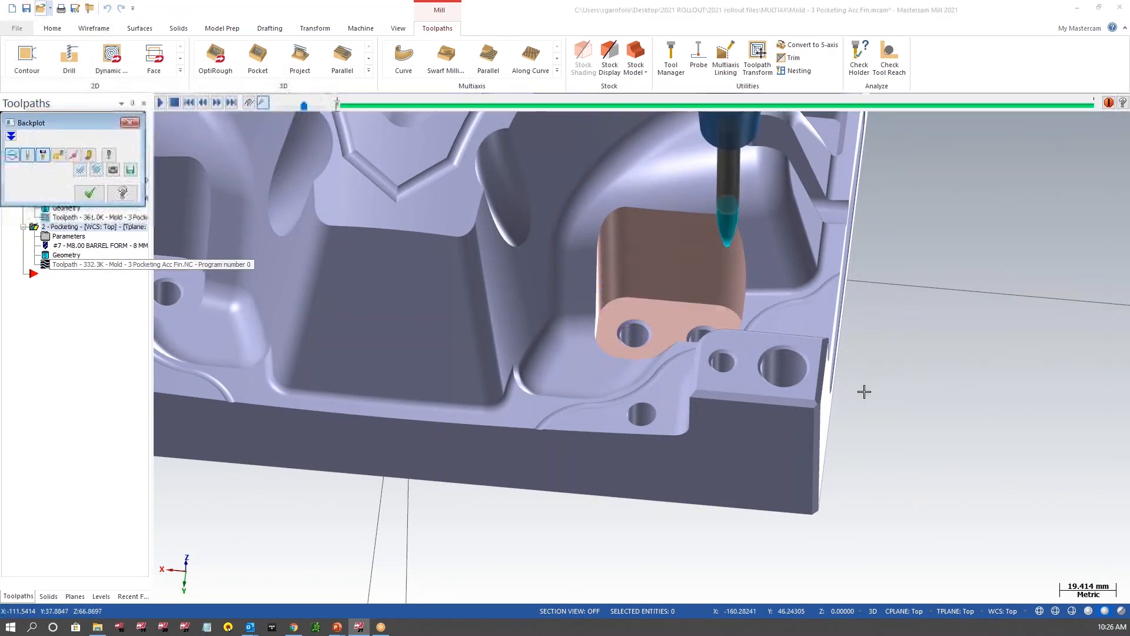
pyautogui.moveTo(881, 397); pyautogui.dragTo(717, 333, button='middle')
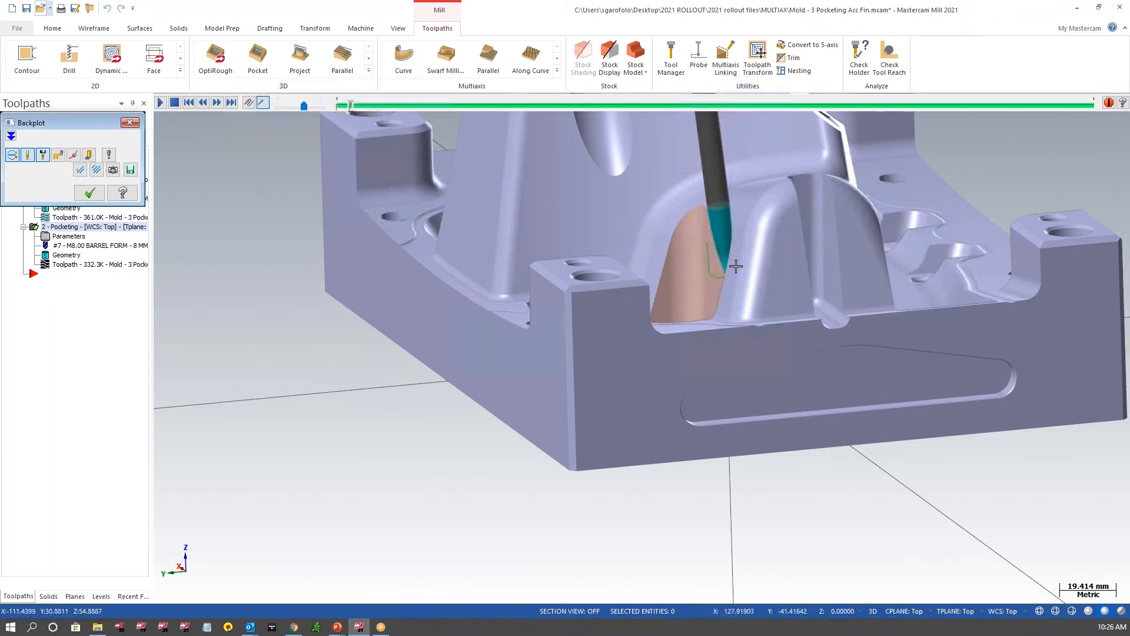
pyautogui.scroll(1, 721, 234)
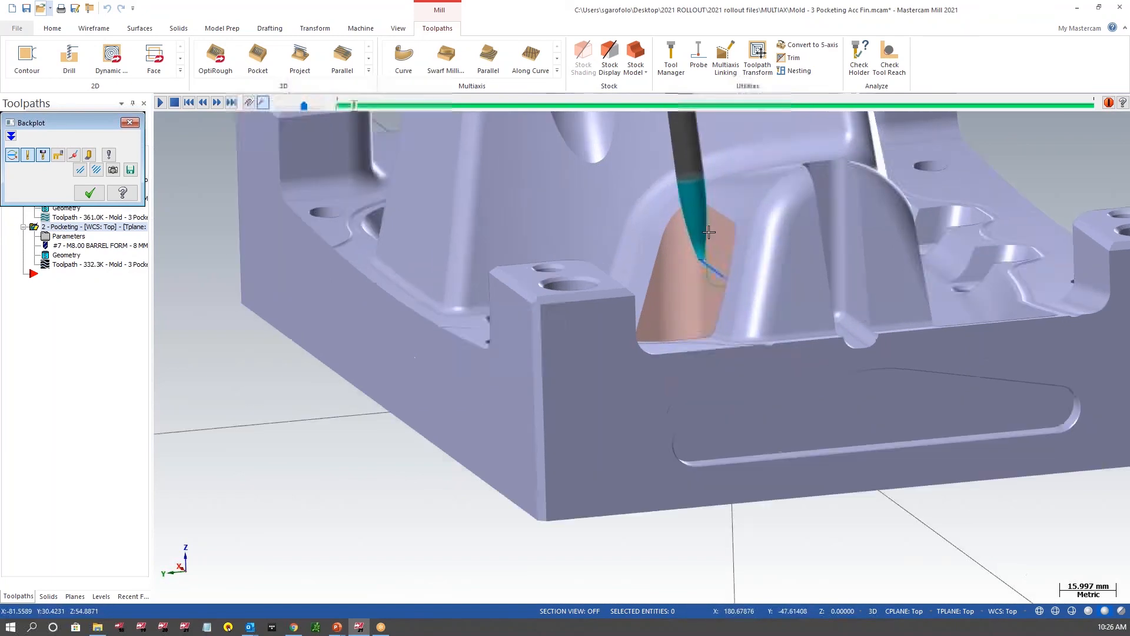
pyautogui.scroll(7, 709, 232)
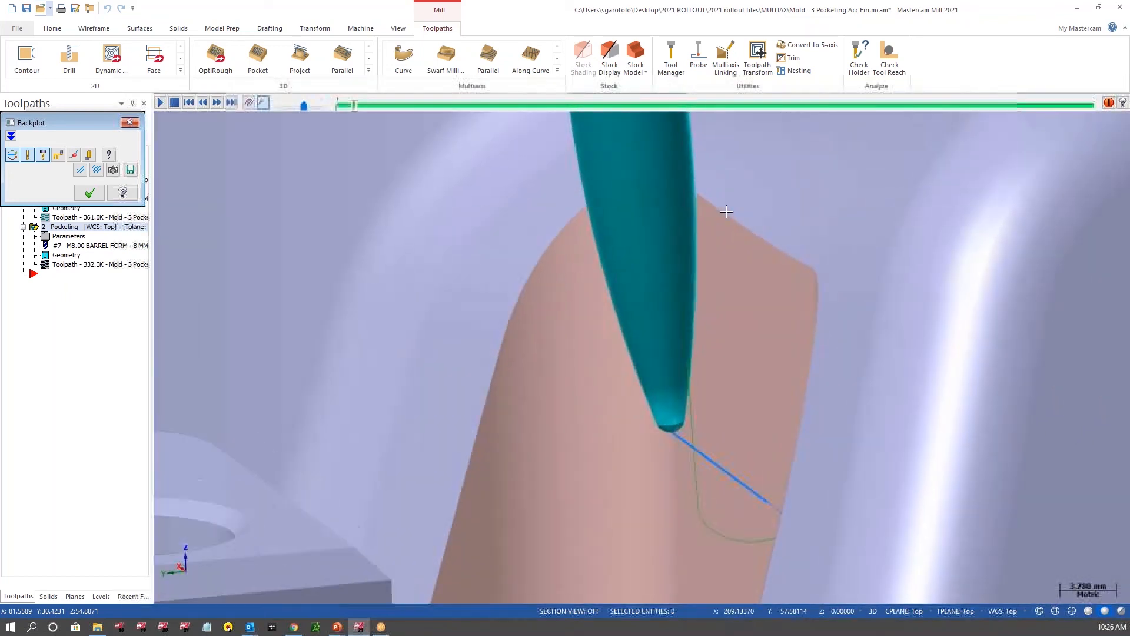
pyautogui.scroll(1, 727, 211)
pyautogui.moveTo(740, 210); pyautogui.dragTo(718, 209, button='middle')
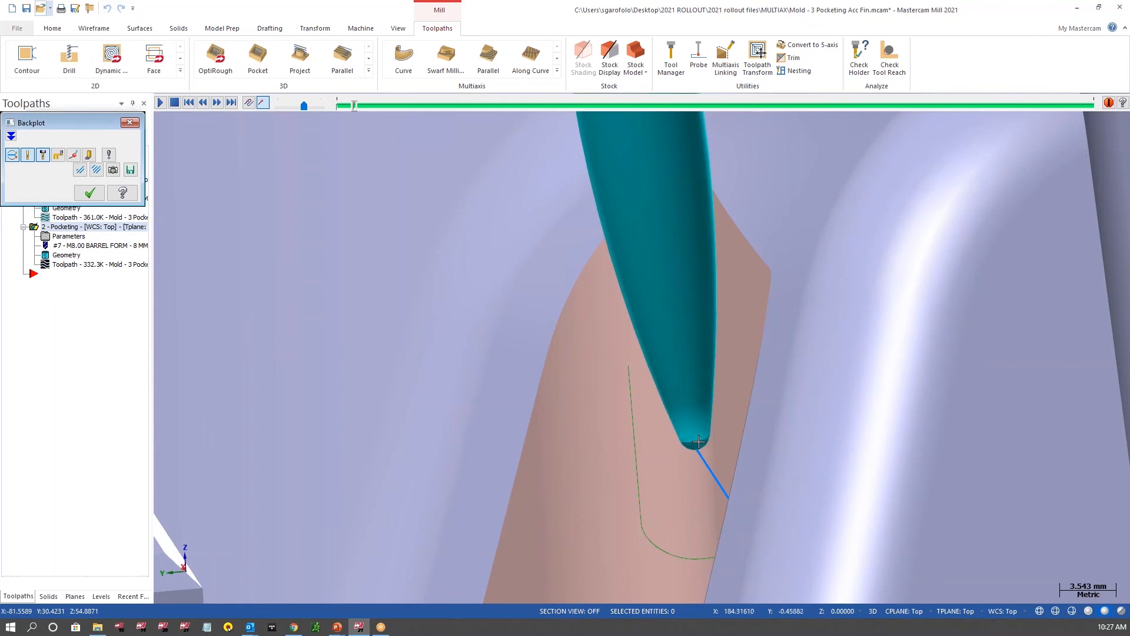
pyautogui.scroll(2, 713, 358)
pyautogui.moveTo(713, 358); pyautogui.dragTo(736, 358, button='middle')
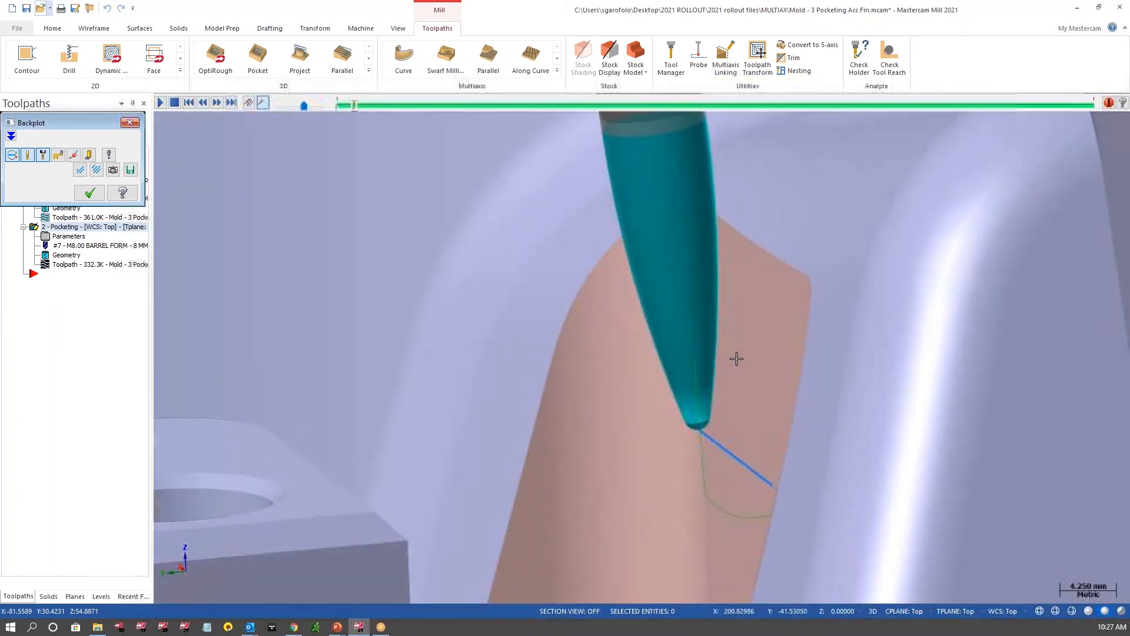
pyautogui.scroll(-6, 737, 359)
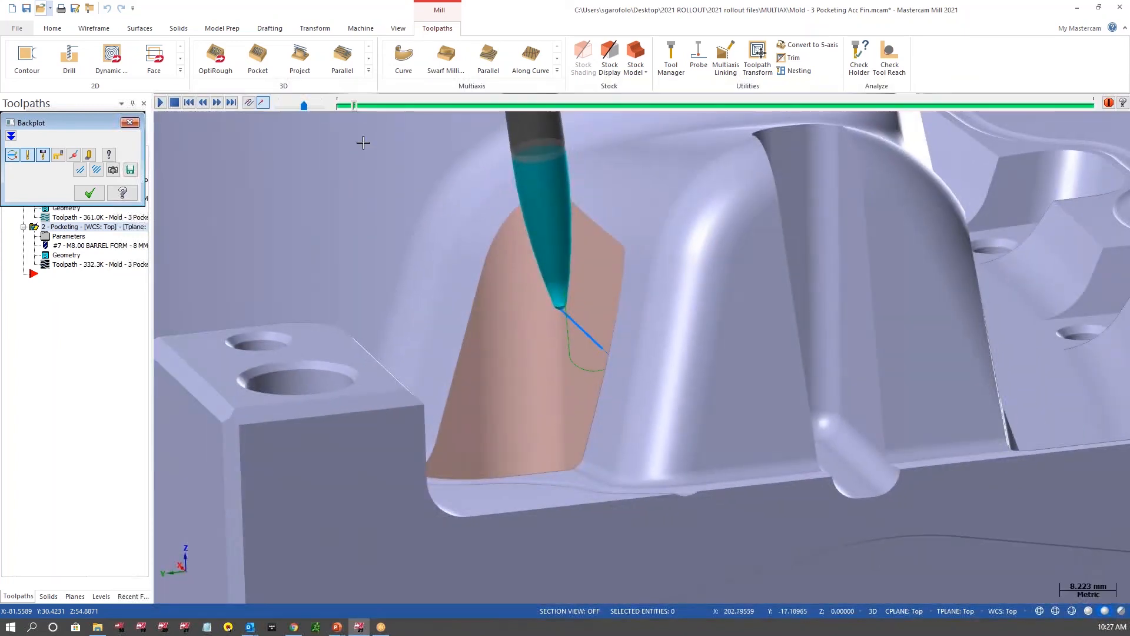
# Advance the Pocketing backplot through the remaining wall passes to the end and examine the blended links from above the pocket
pyautogui.moveTo(371, 153); pyautogui.dragTo(378, 166, button='middle')
pyautogui.moveTo(355, 107); pyautogui.dragTo(437, 156)
pyautogui.moveTo(366, 518); pyautogui.dragTo(445, 490, button='middle')
pyautogui.scroll(-5, 443, 526)
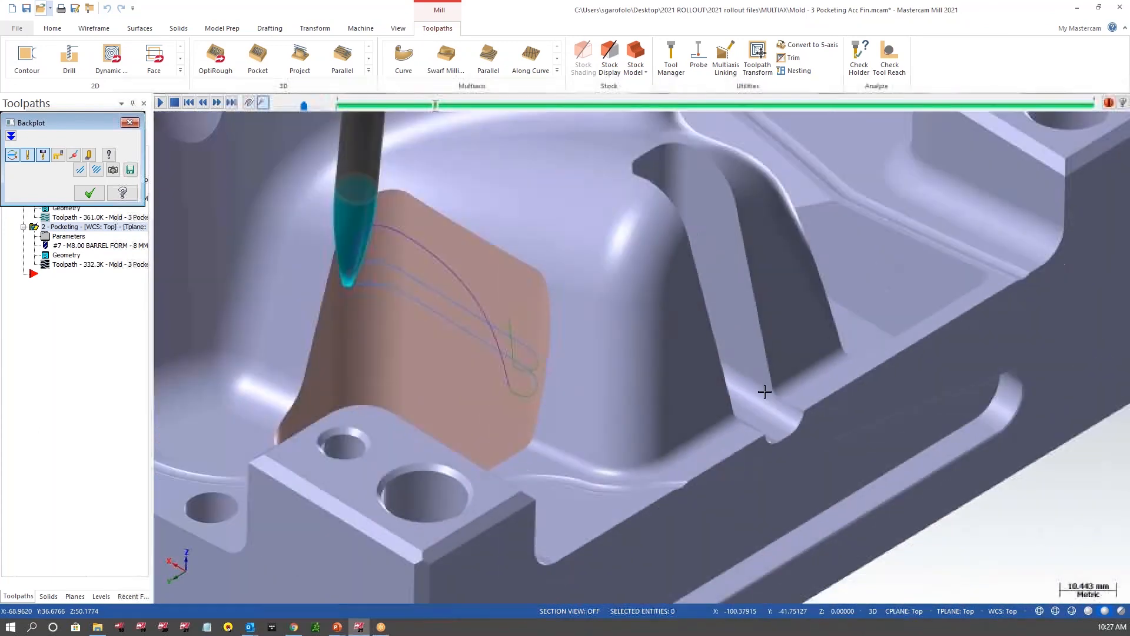
pyautogui.scroll(4, 537, 359)
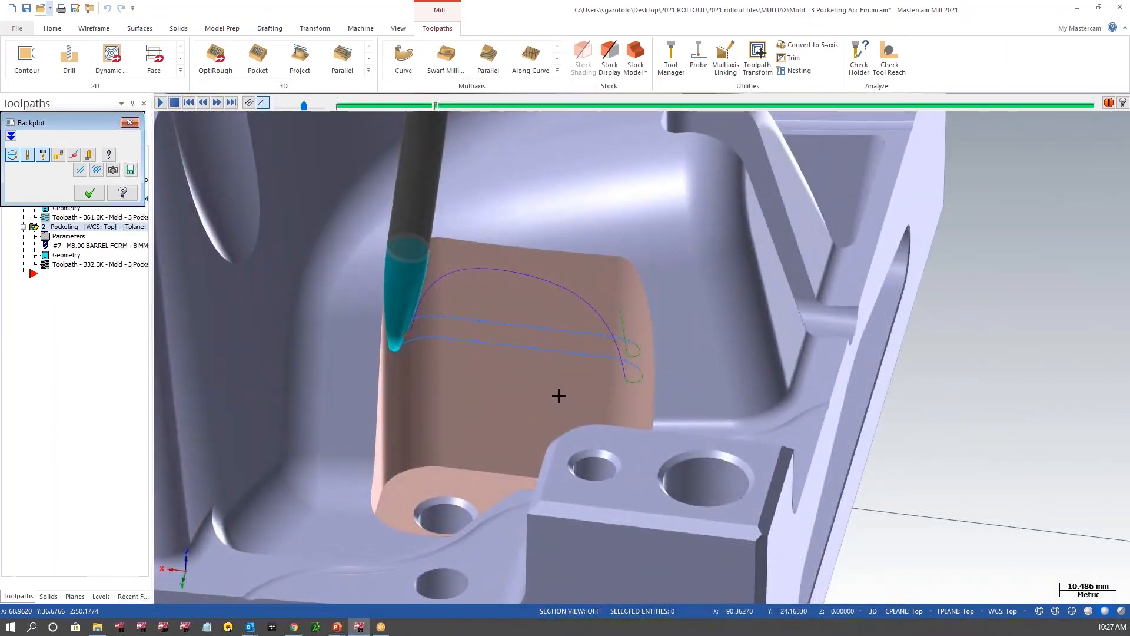
pyautogui.moveTo(435, 106); pyautogui.dragTo(1099, 299)
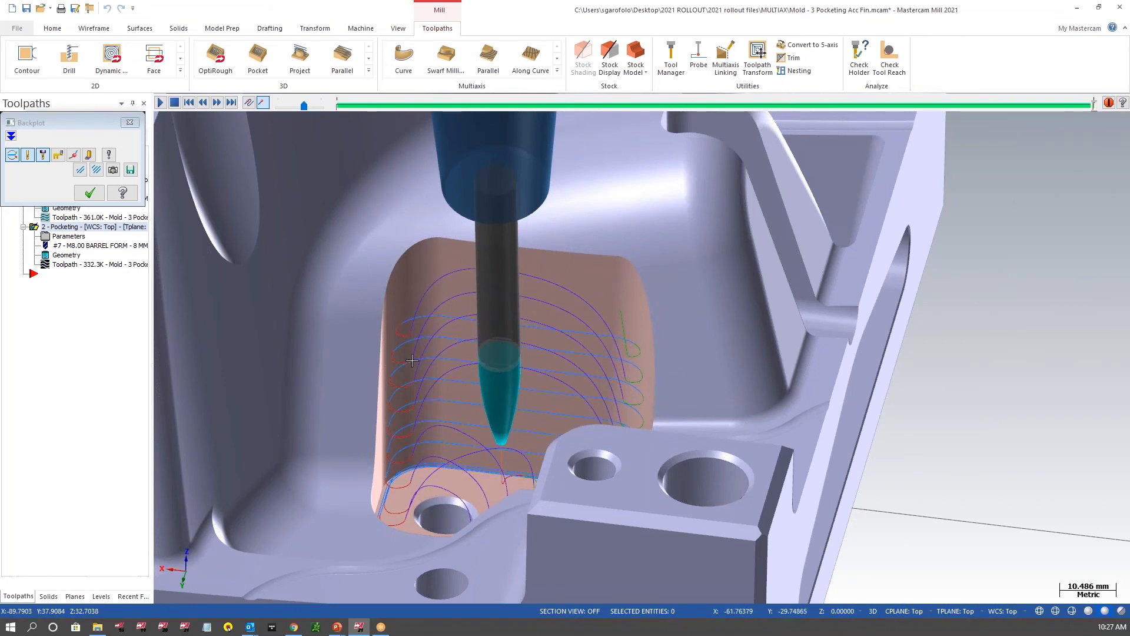
# Examine the finished Pocketing backplot with the whole mold in view, and close the backplot
pyautogui.scroll(-3, 412, 360)
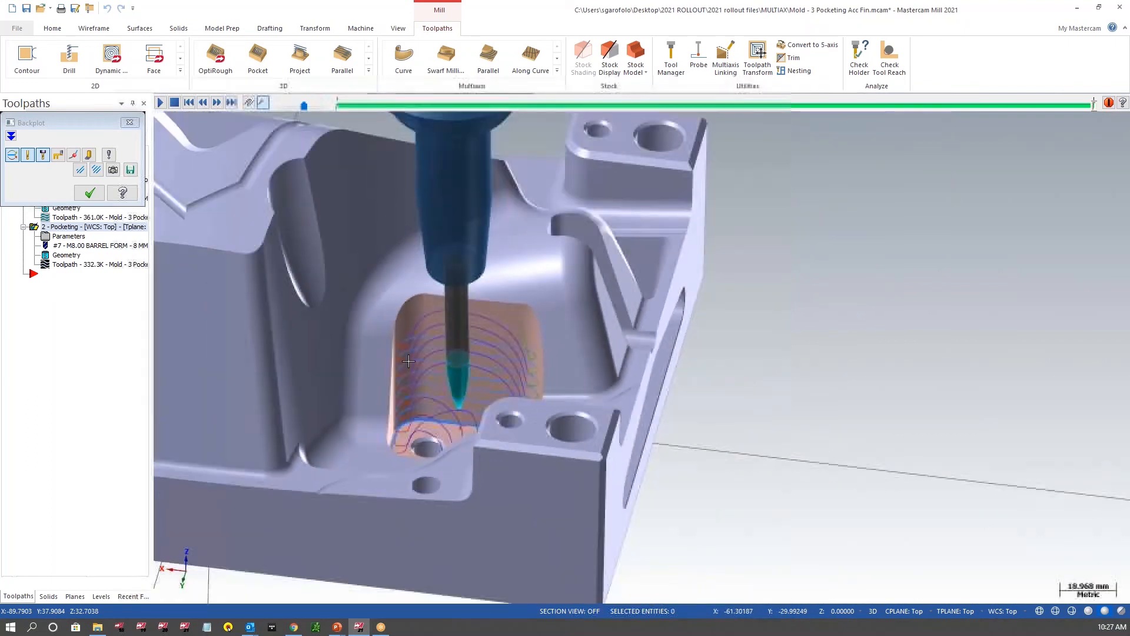
pyautogui.scroll(-2, 408, 361)
pyautogui.moveTo(408, 361); pyautogui.dragTo(516, 317, button='middle')
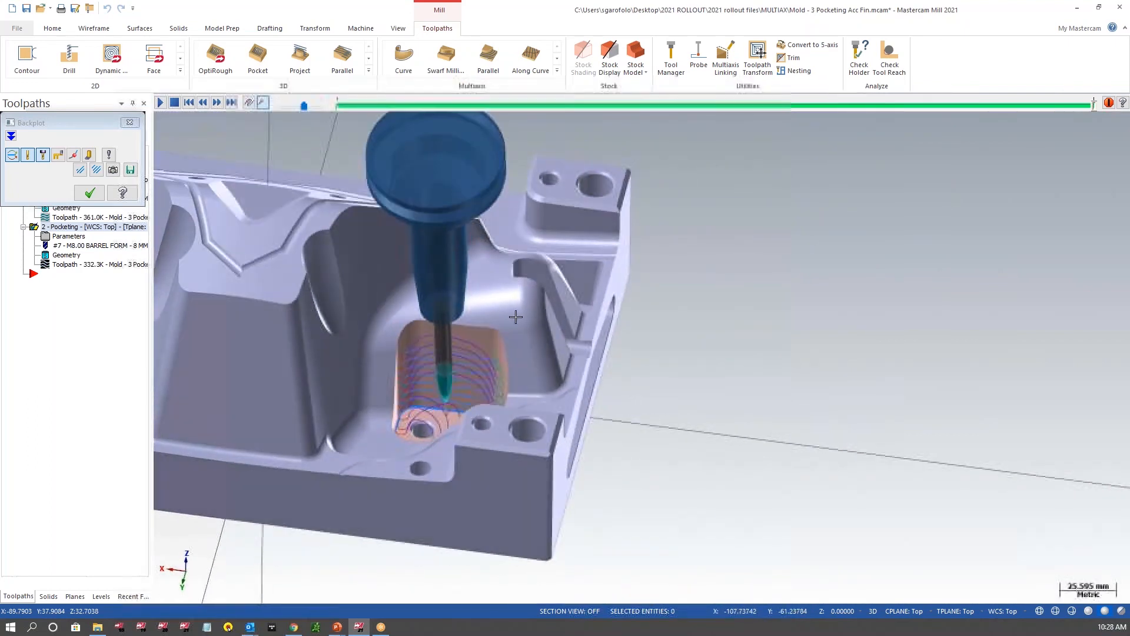
pyautogui.scroll(-2, 766, 344)
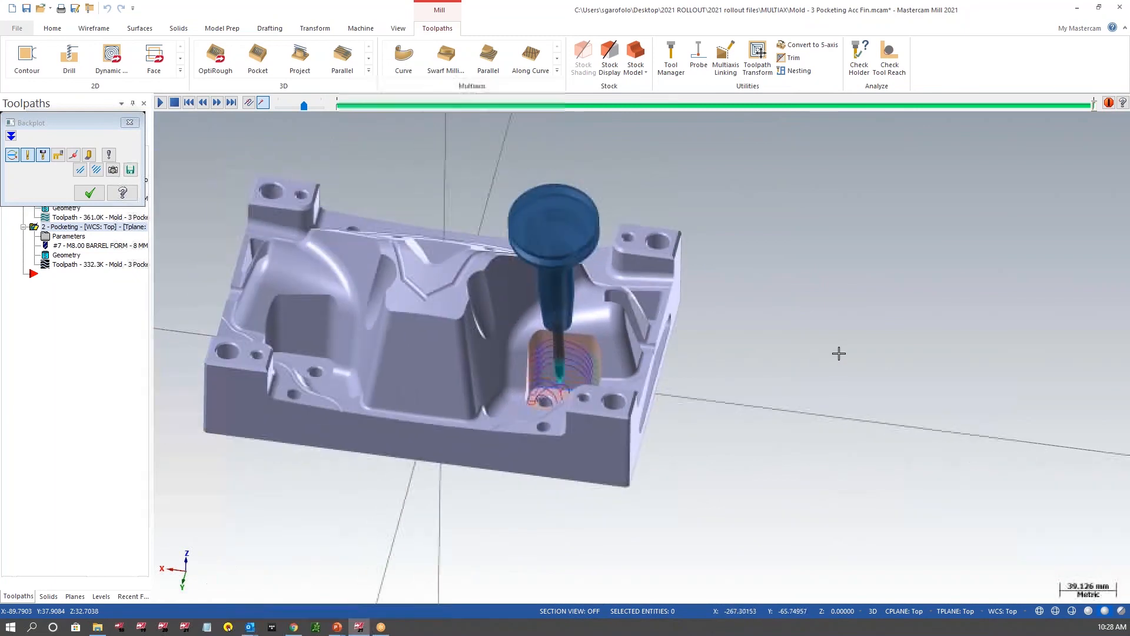
pyautogui.scroll(-2, 839, 353)
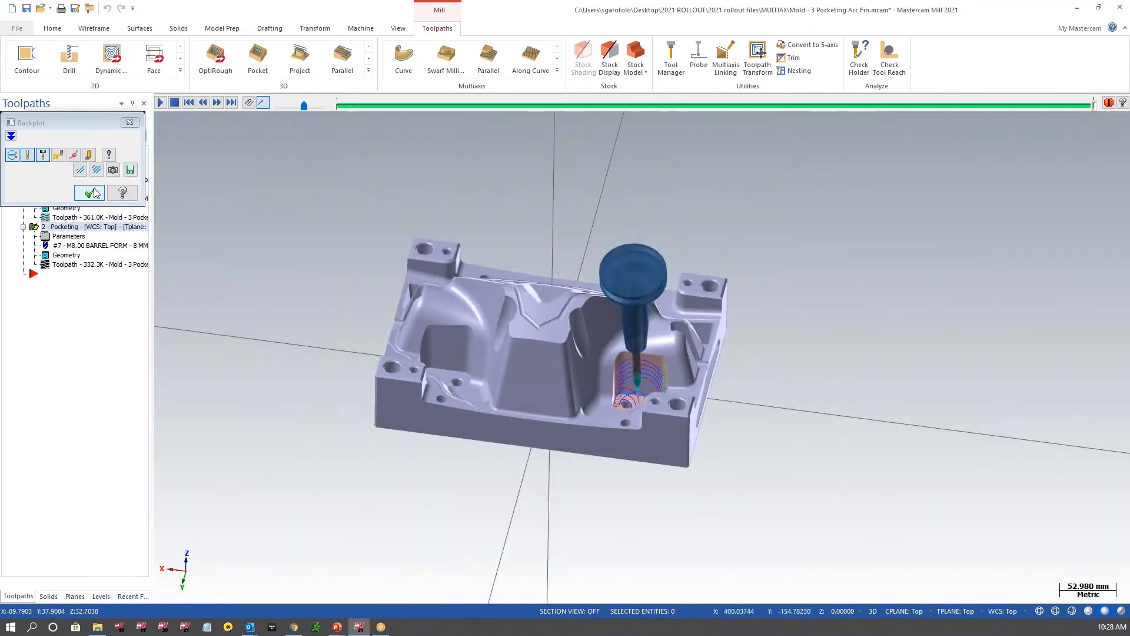
pyautogui.click(93, 193)
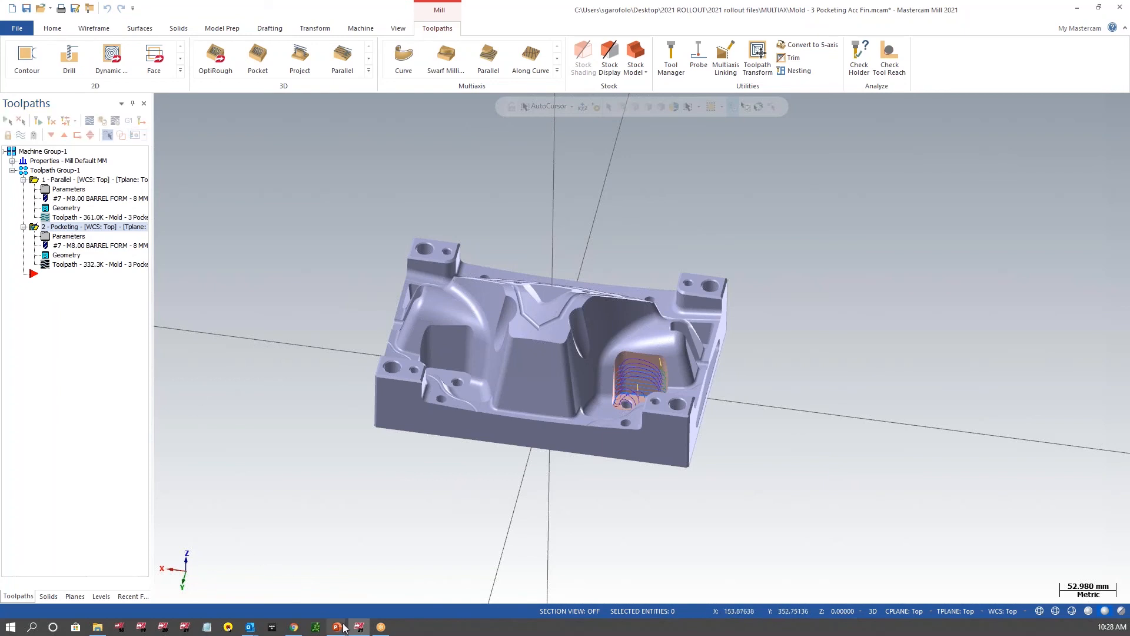
# Switch to the running PowerPoint slide show and advance from Multiaxis Pocketing to the Common Direction slide
pyautogui.moveTo(345, 629)
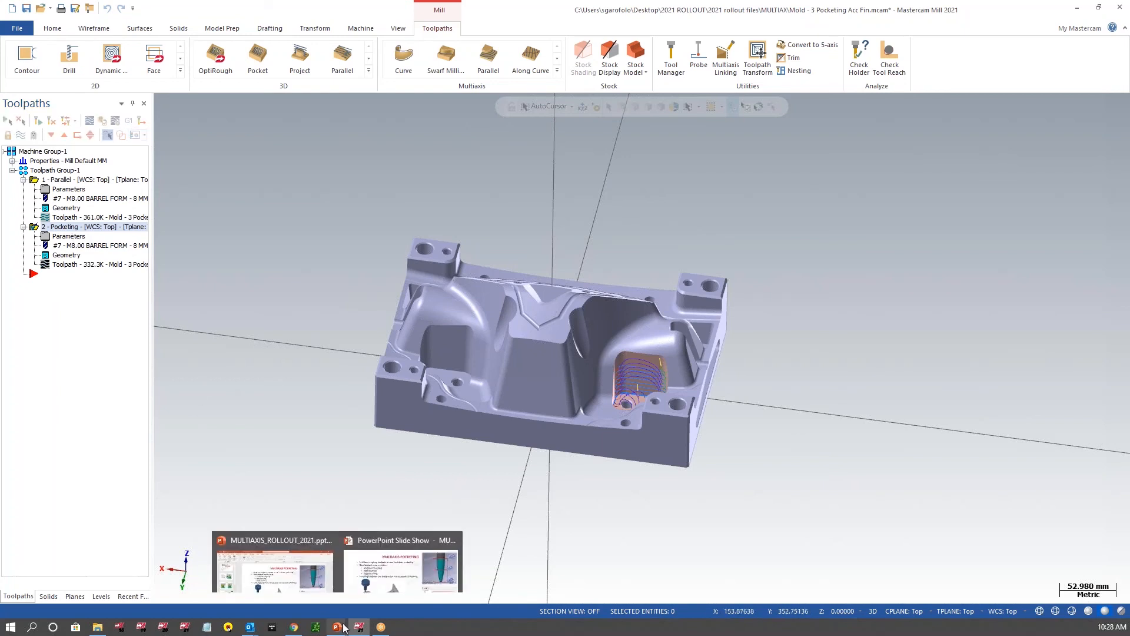
pyautogui.click(373, 599)
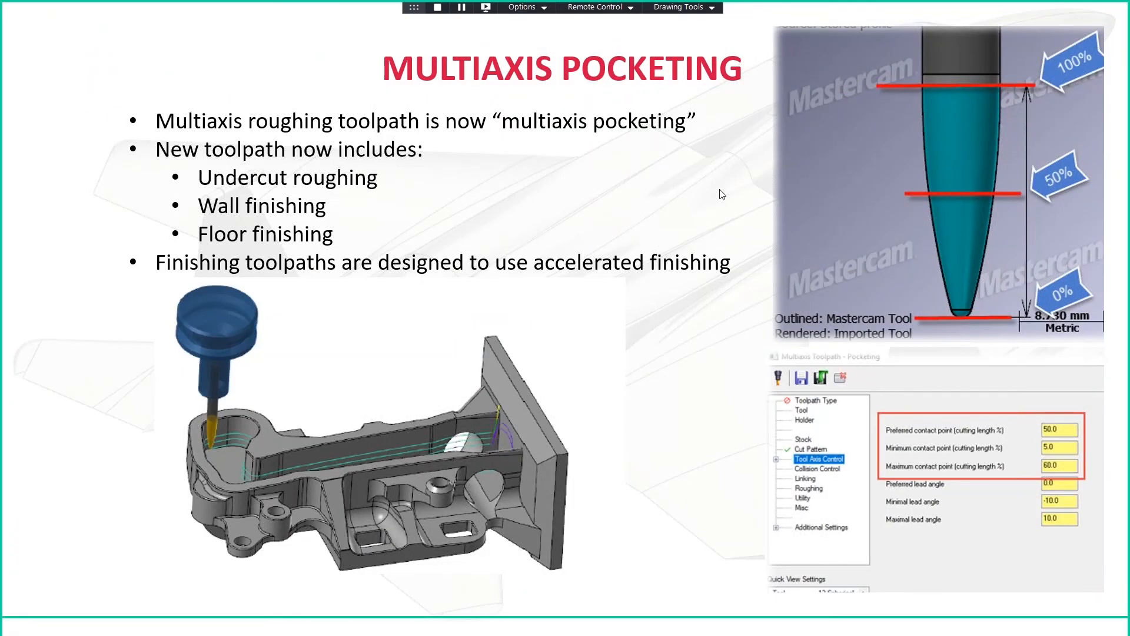
pyautogui.click(719, 189)
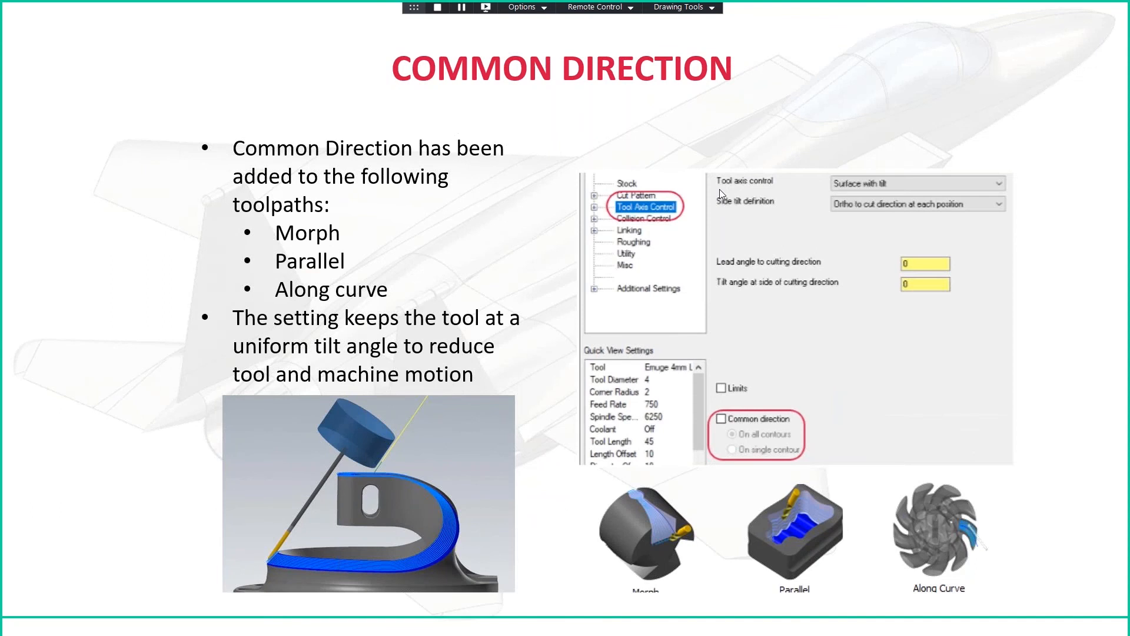
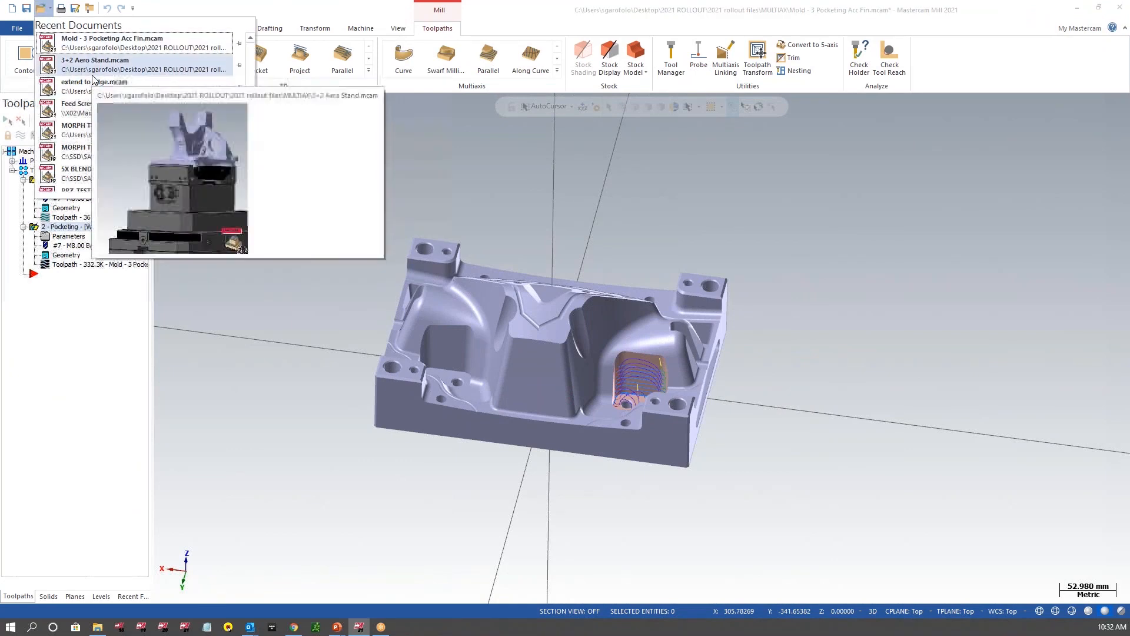
# Open the recent file extend to edge.mcam without saving the mold file, switching only the system units to Inch
pyautogui.click(95, 85)
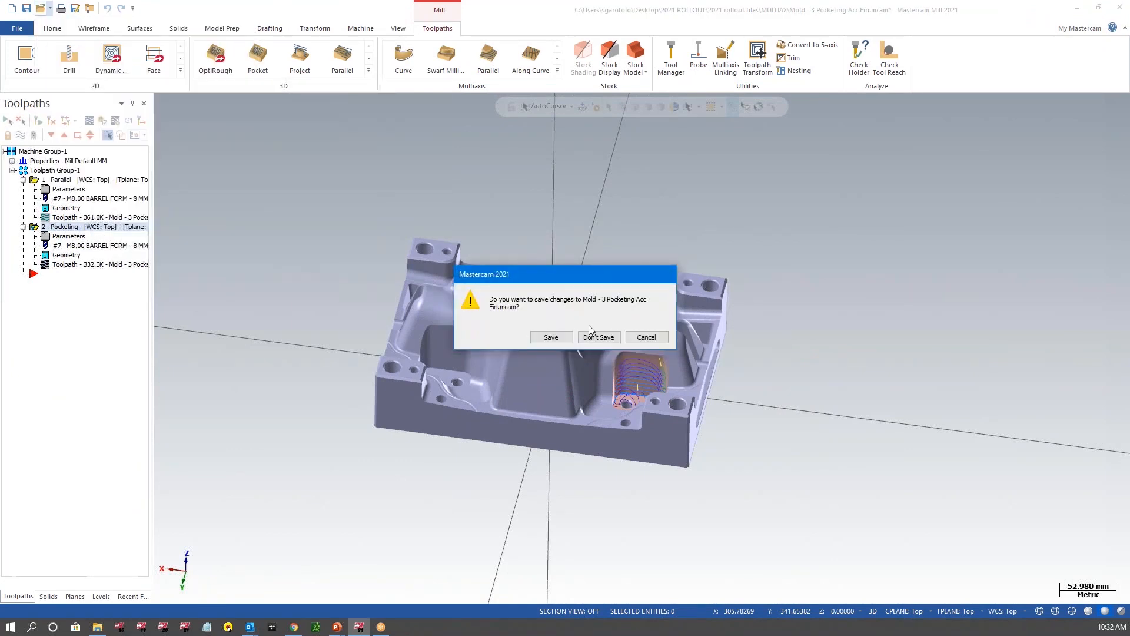
pyautogui.click(596, 337)
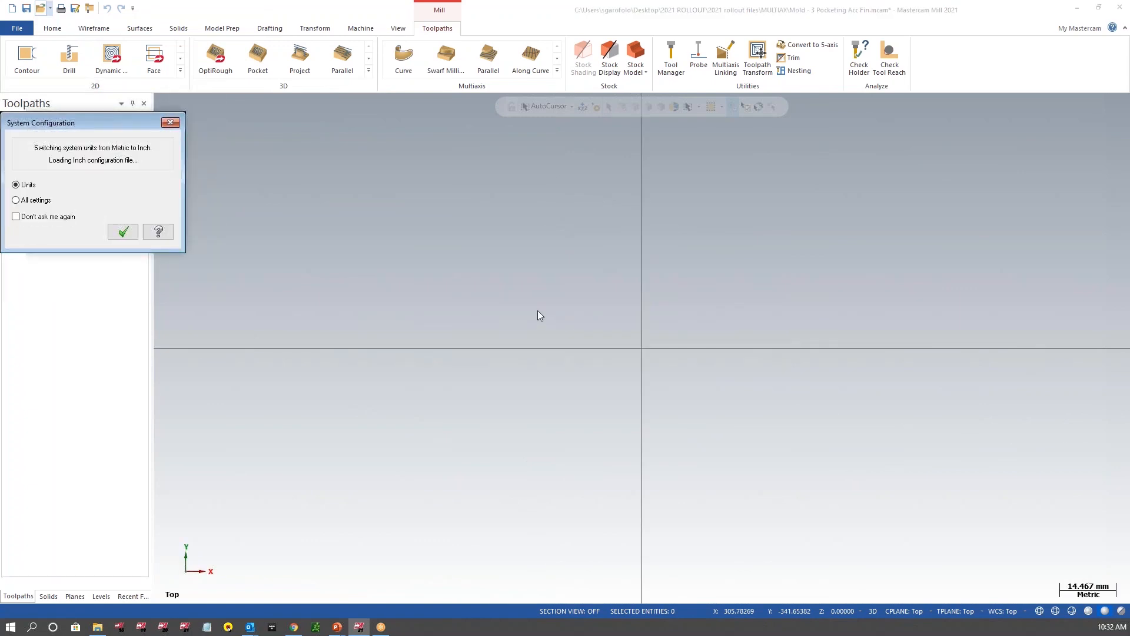
pyautogui.click(119, 231)
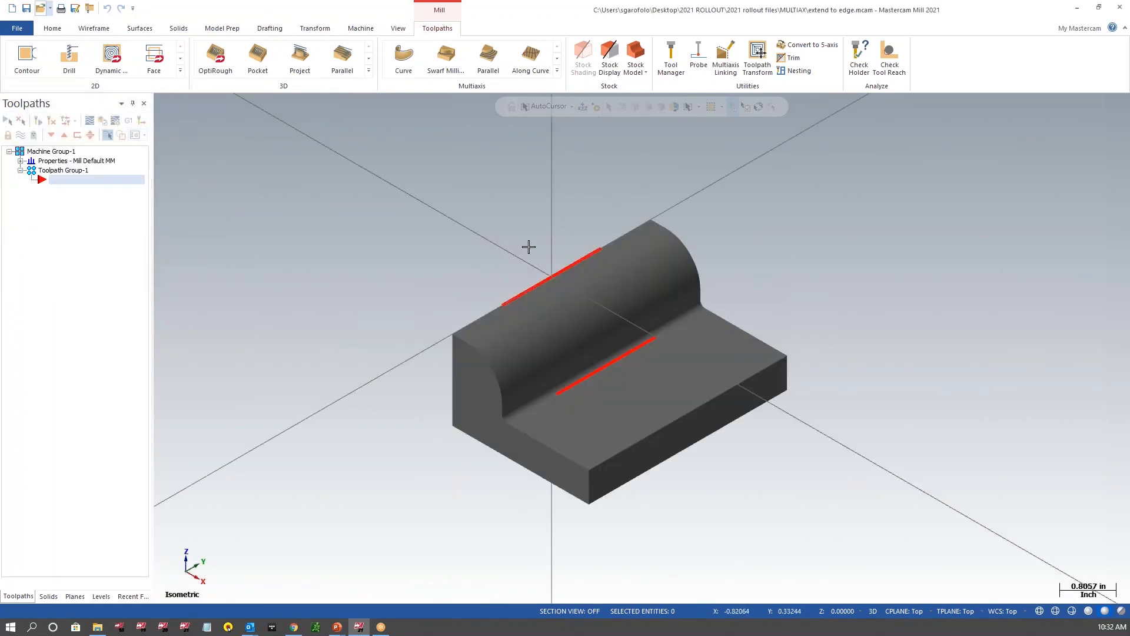
# Create a multiaxis Morph toolpath that uses the 0.25 ball-nosed endmill
pyautogui.moveTo(451, 437)
pyautogui.mouseDown(button='middle')
pyautogui.moveTo(418, 409)
pyautogui.moveTo(384, 432)
pyautogui.moveTo(418, 430)
pyautogui.mouseUp(button='middle')
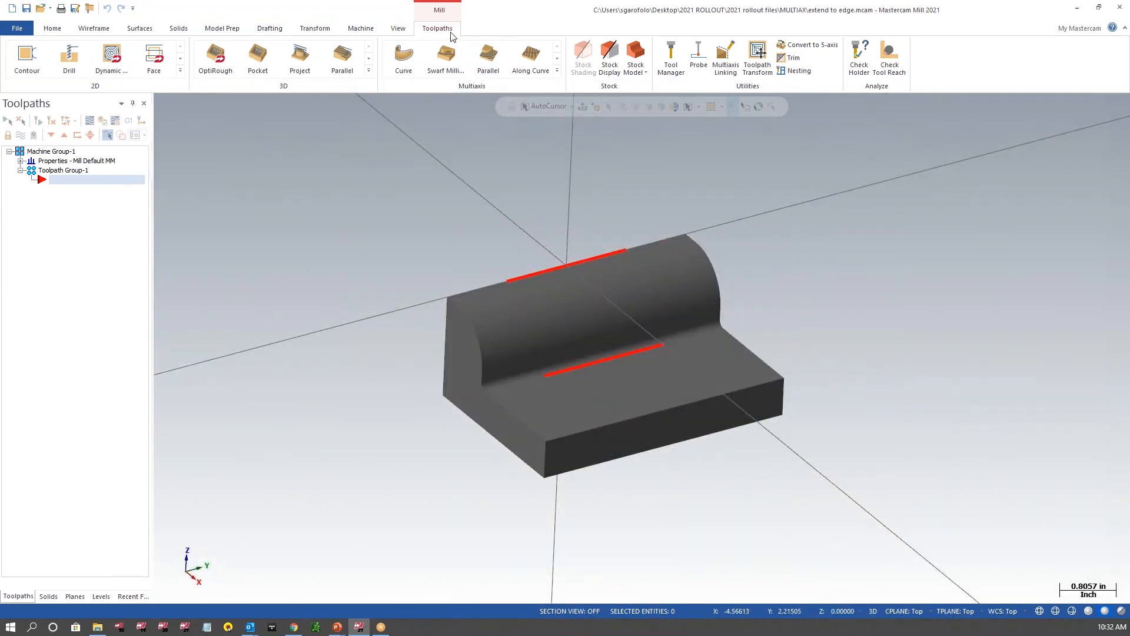
pyautogui.click(557, 70)
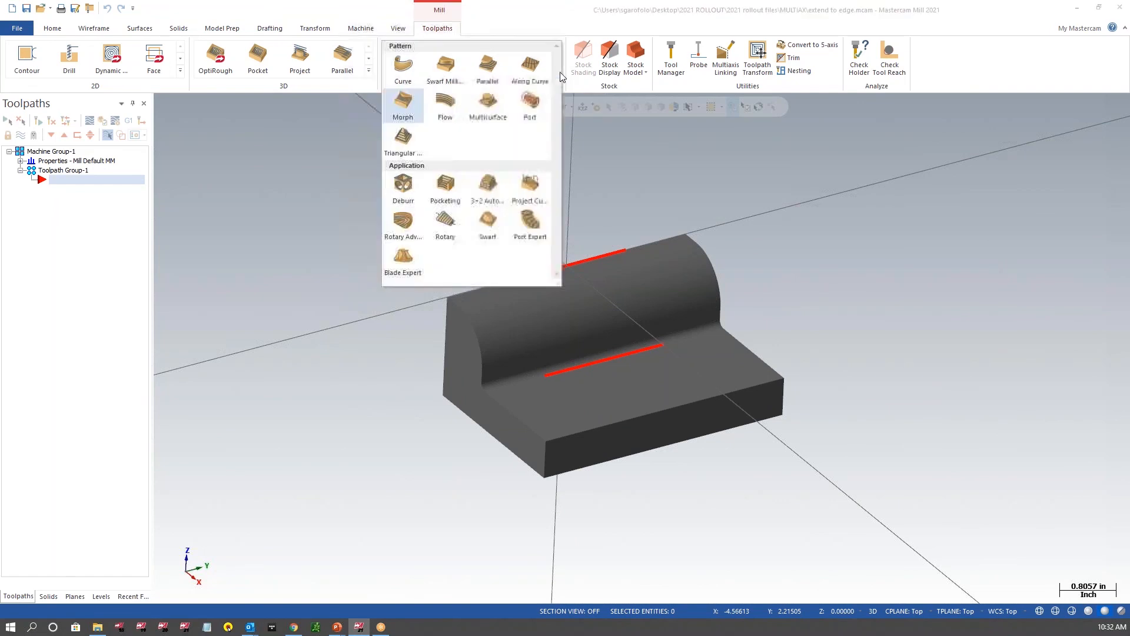
pyautogui.click(403, 104)
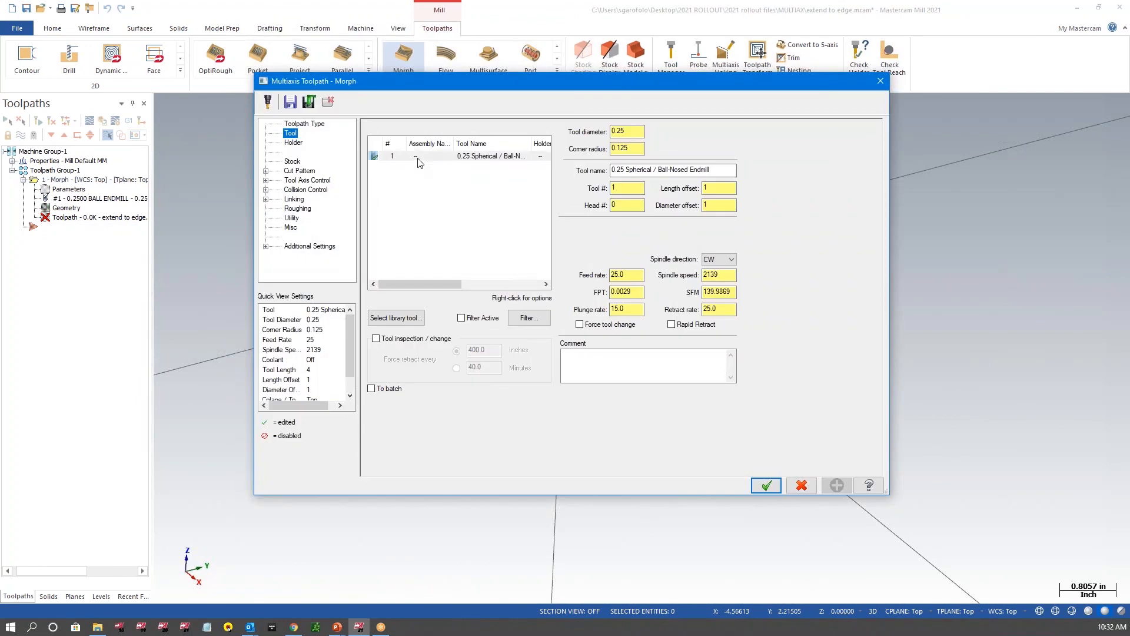
pyautogui.doubleClick(419, 158)
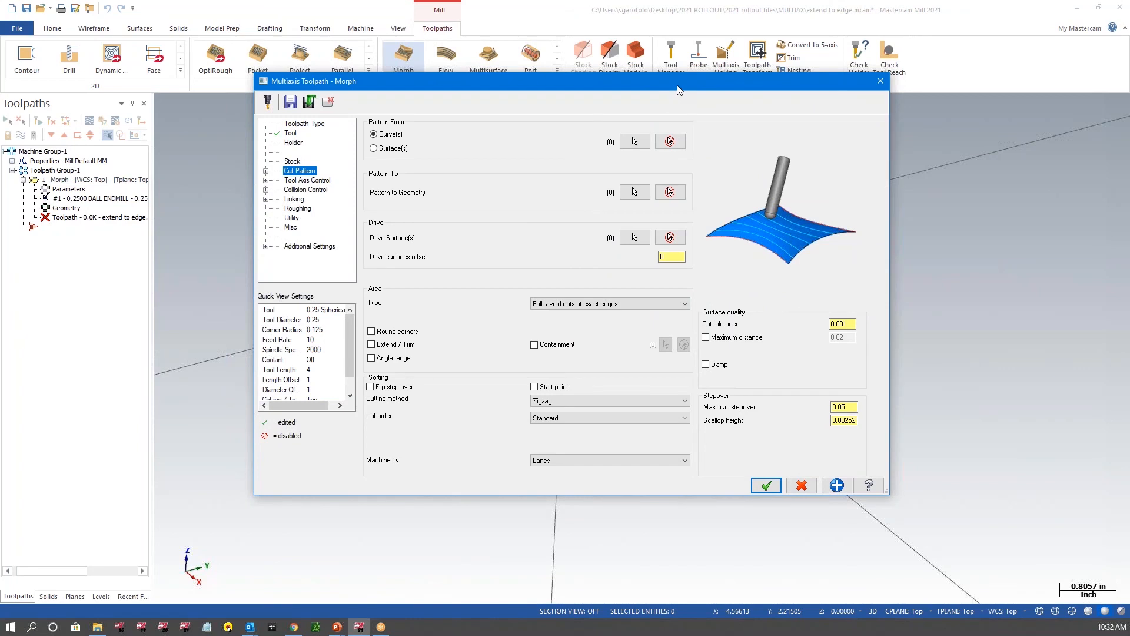
# Chain the upper red line as the pattern-from curve and the lower red line as the pattern-to geometry, both in the same direction
pyautogui.click(636, 141)
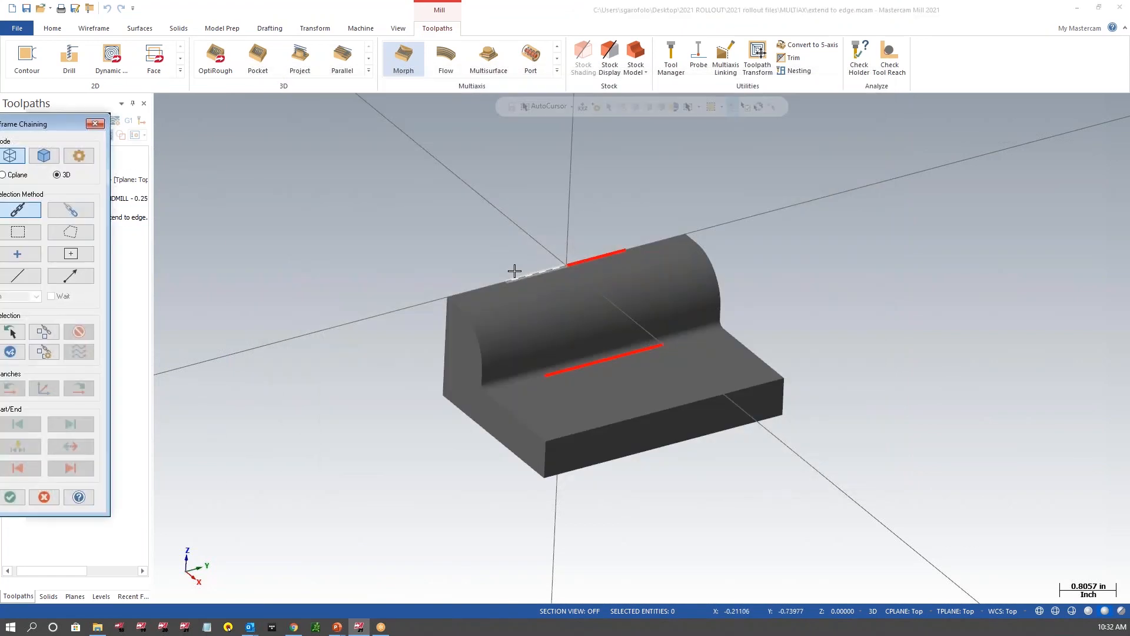
pyautogui.click(515, 271)
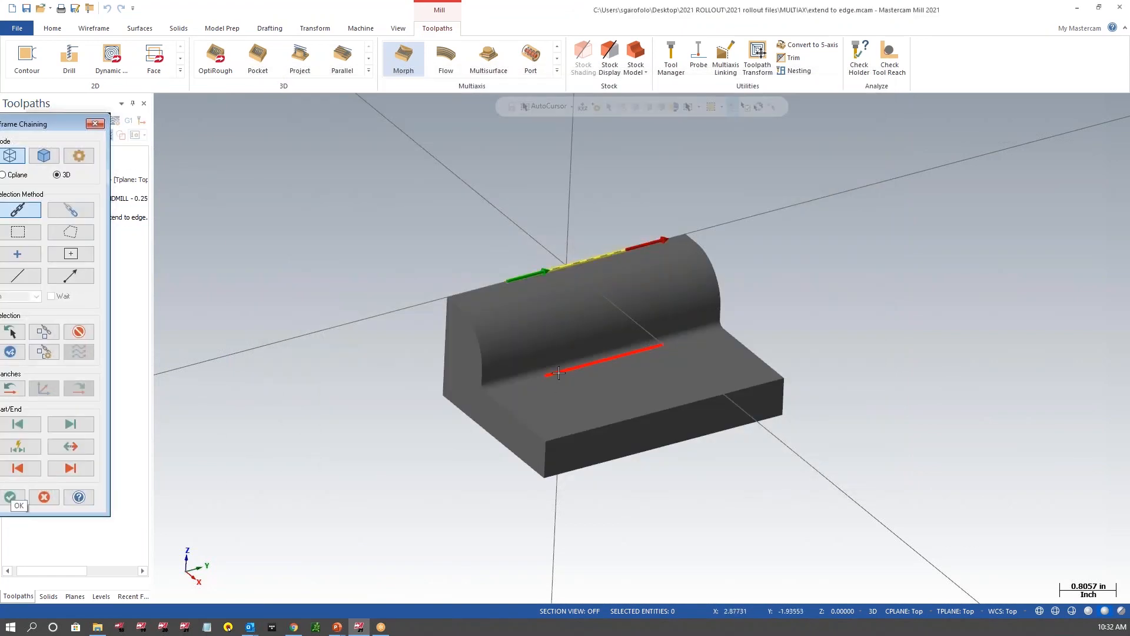
pyautogui.click(10, 500)
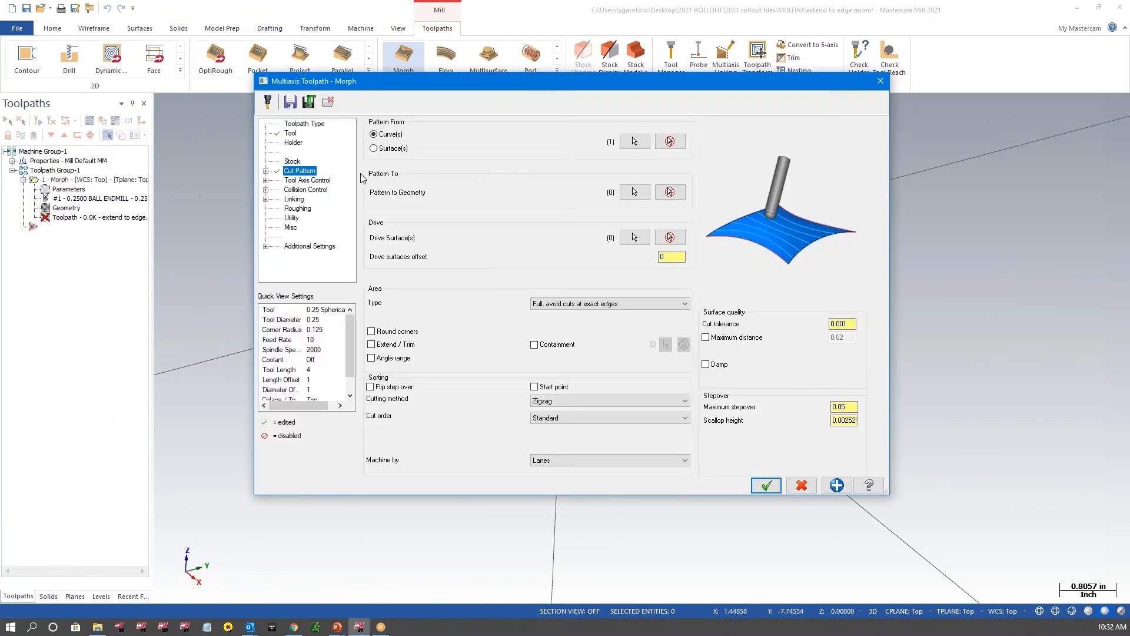
pyautogui.click(642, 196)
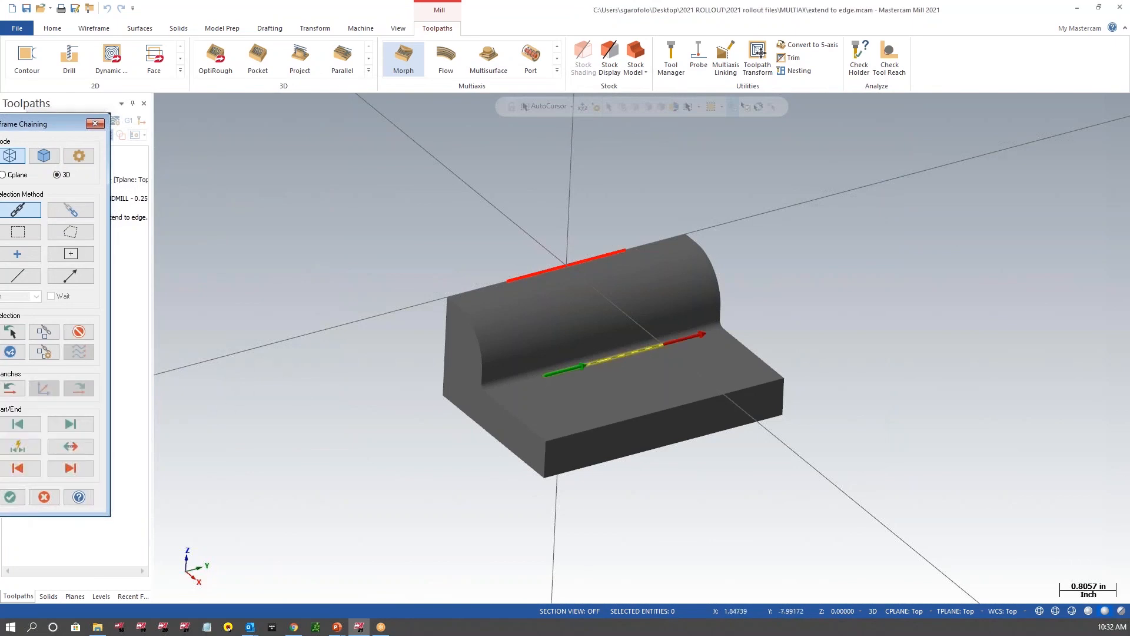
pyautogui.click(11, 502)
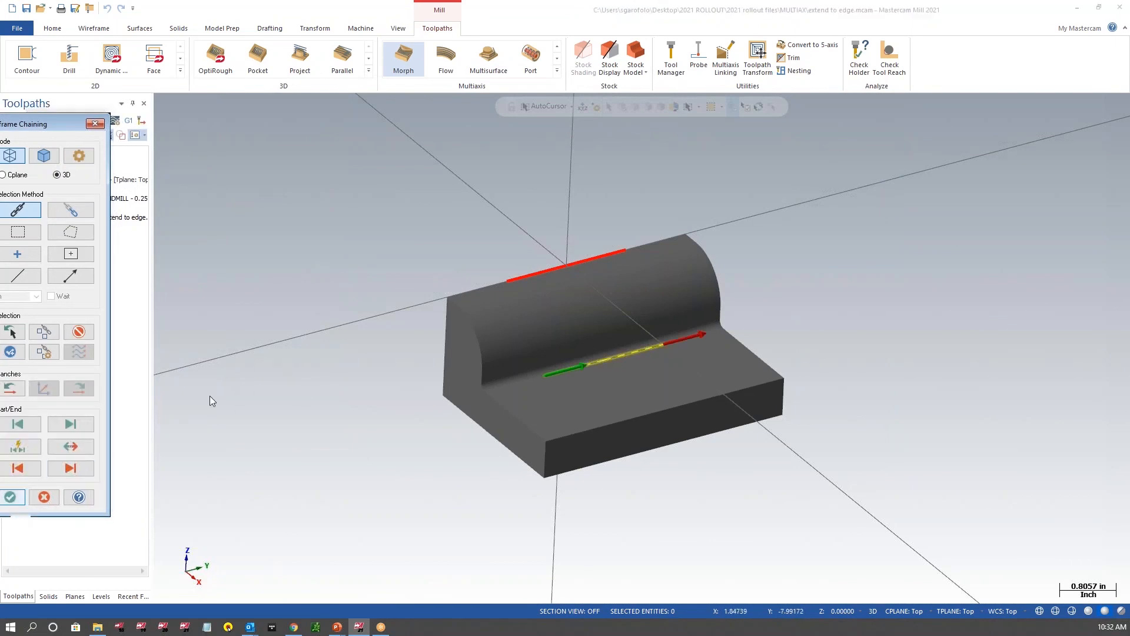
# Choose the rounded upper face and the adjoining fillet faces as the Morph drive surfaces
pyautogui.click(641, 244)
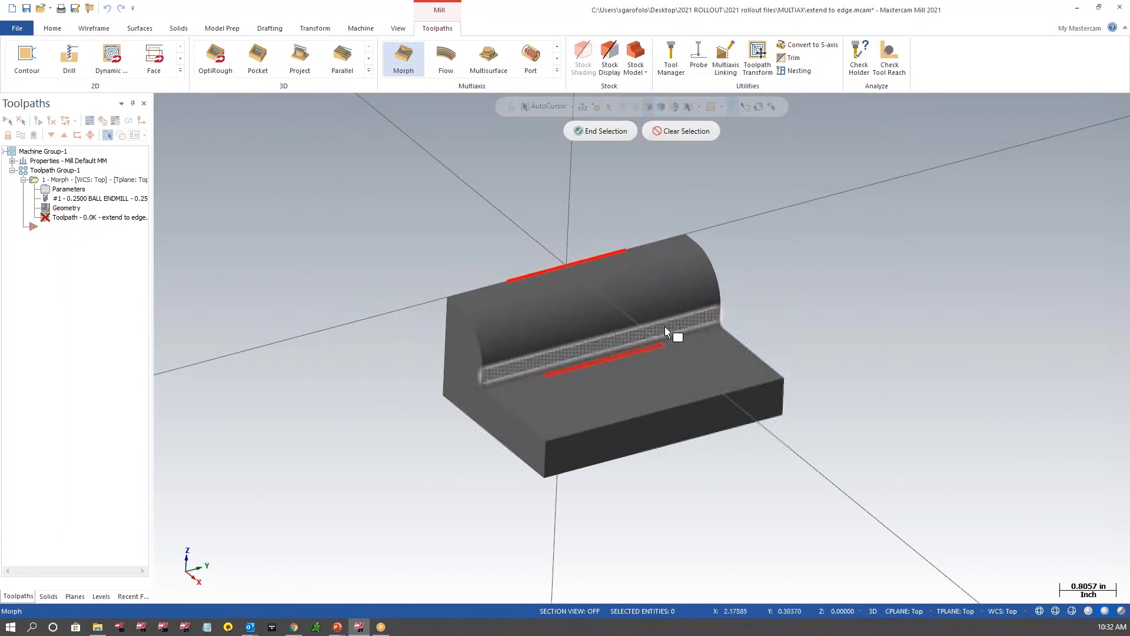
pyautogui.click(671, 274)
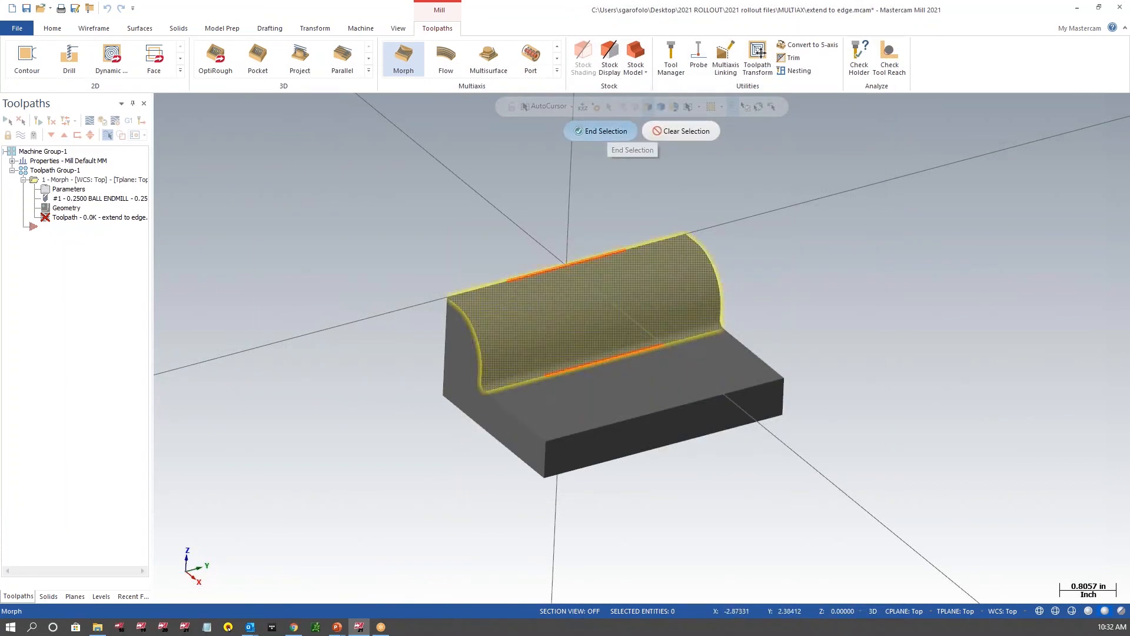
pyautogui.click(608, 136)
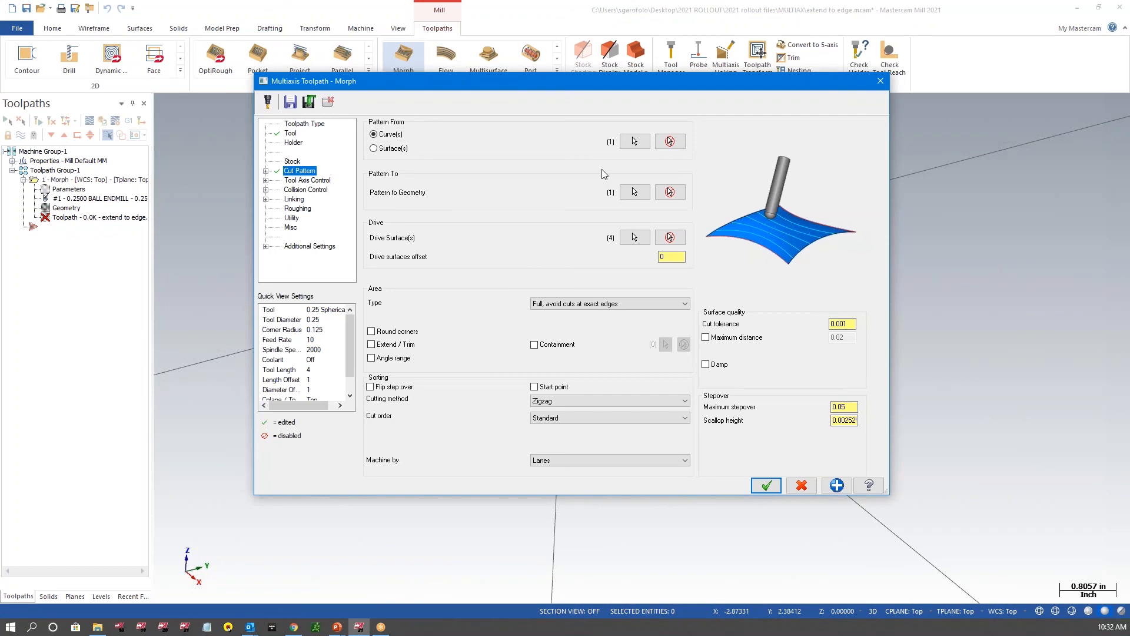
# Check the maximum stepover in the cut pattern, and set the tool axis output format to 3 Axis
pyautogui.click(845, 407)
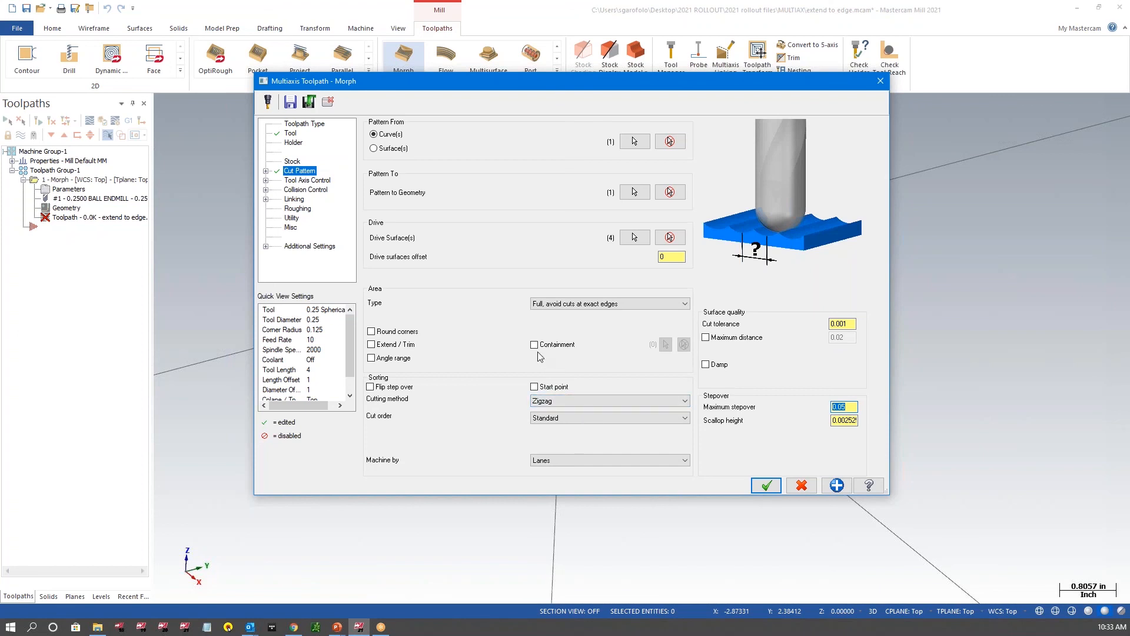
pyautogui.click(321, 183)
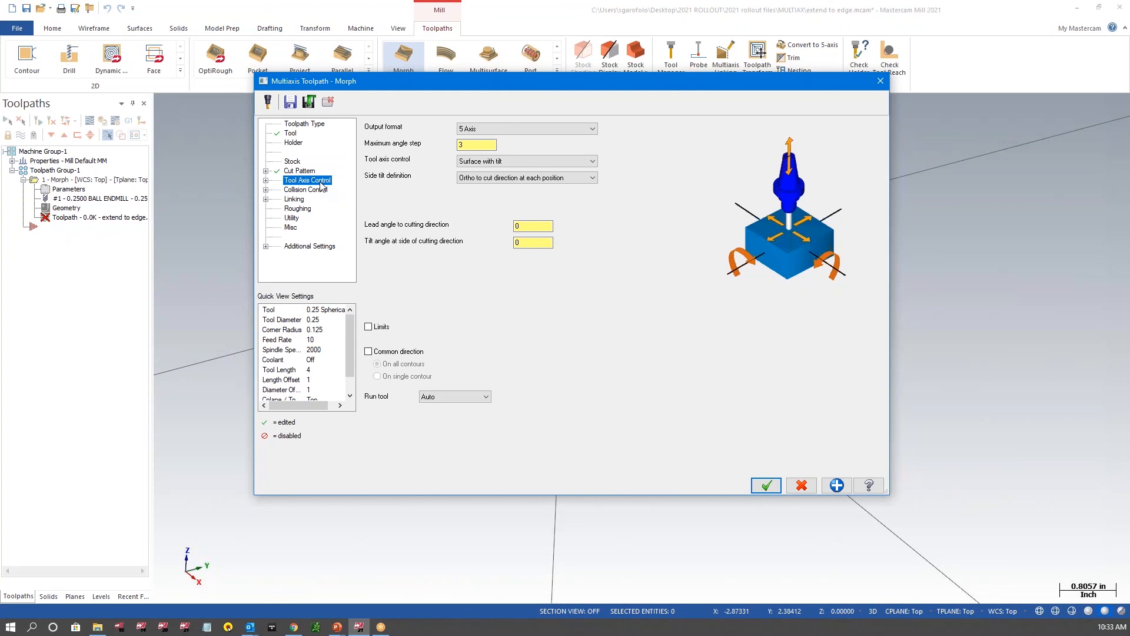
pyautogui.moveTo(412, 82); pyautogui.dragTo(467, 108)
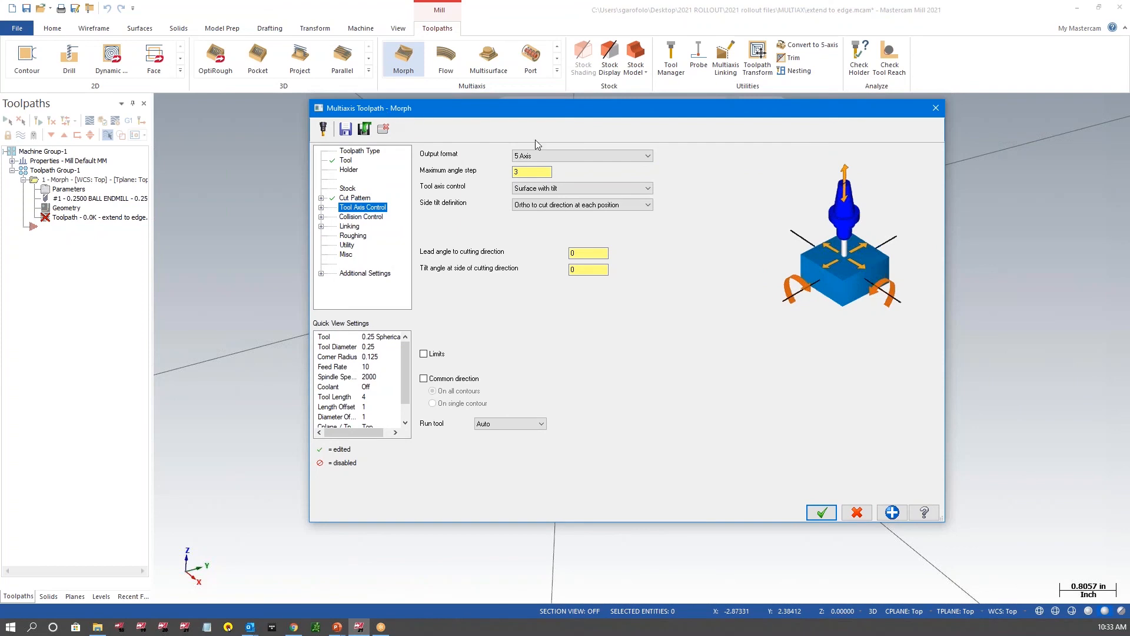
pyautogui.click(560, 156)
pyautogui.click(558, 170)
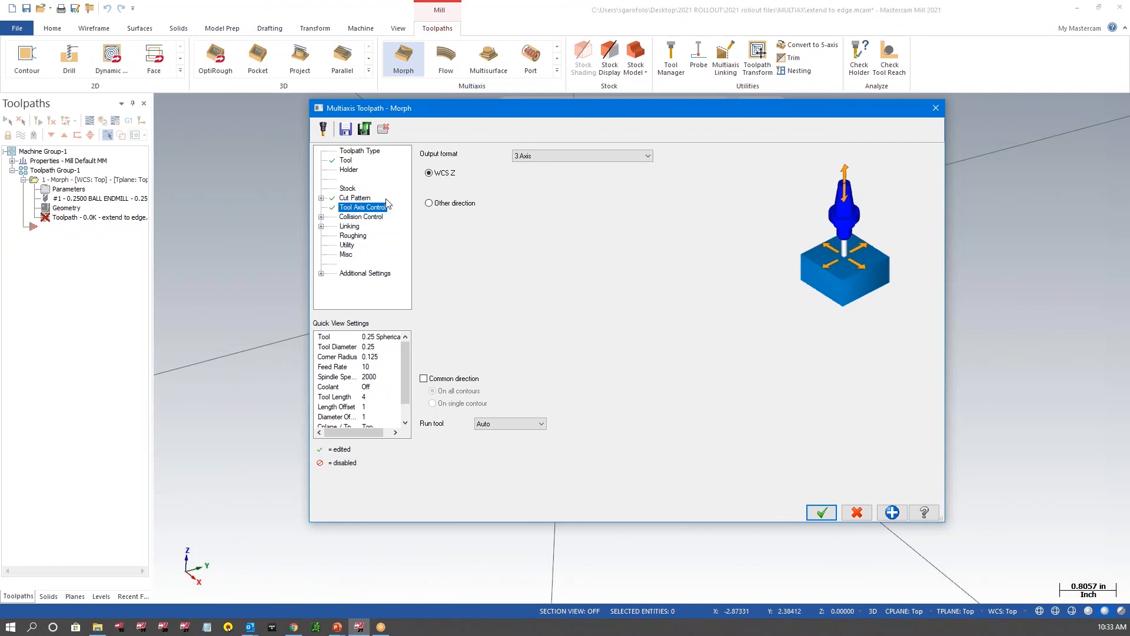
# Review the collision control and linking settings, and accept the parameters to generate the Morph toolpath
pyautogui.click(378, 218)
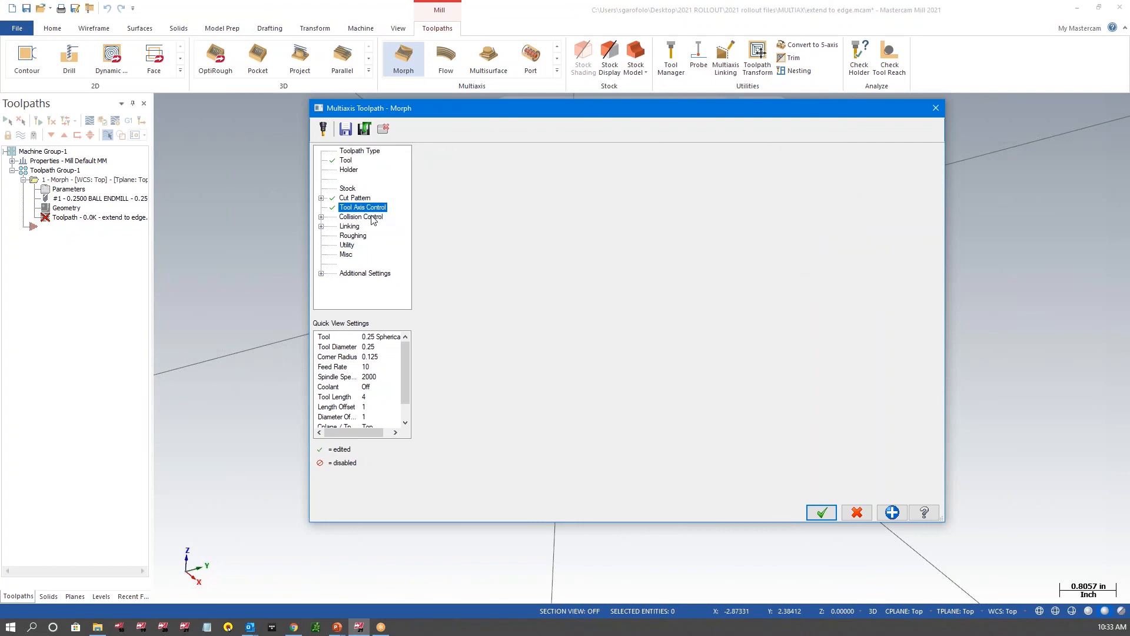
pyautogui.click(356, 227)
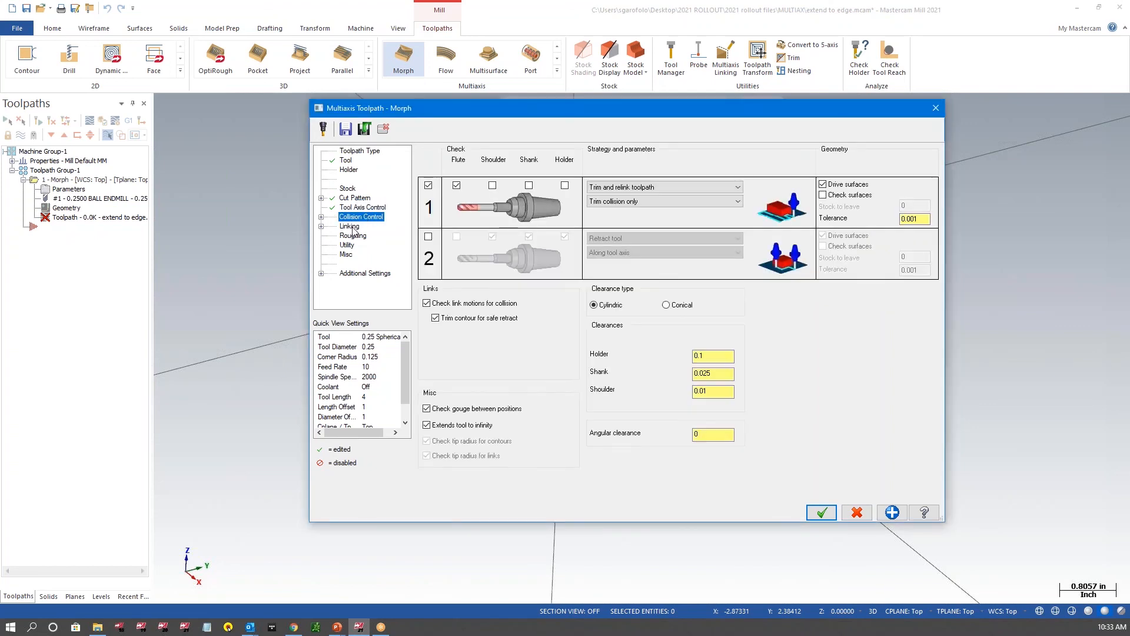
pyautogui.click(822, 512)
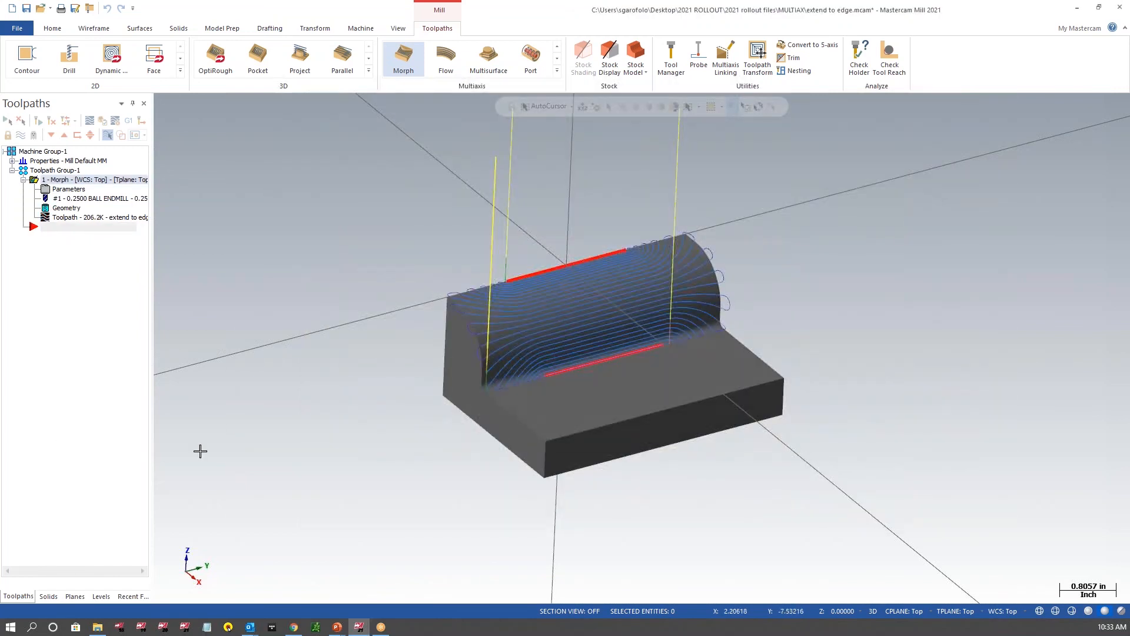
# Examine up close how the Morph passes and their links run out at the end edge of the curved surface
pyautogui.moveTo(865, 379)
pyautogui.mouseDown(button='middle')
pyautogui.moveTo(803, 355)
pyautogui.moveTo(771, 367)
pyautogui.moveTo(825, 366)
pyautogui.moveTo(690, 252)
pyautogui.mouseUp(button='middle')
pyautogui.scroll(6, 690, 251)
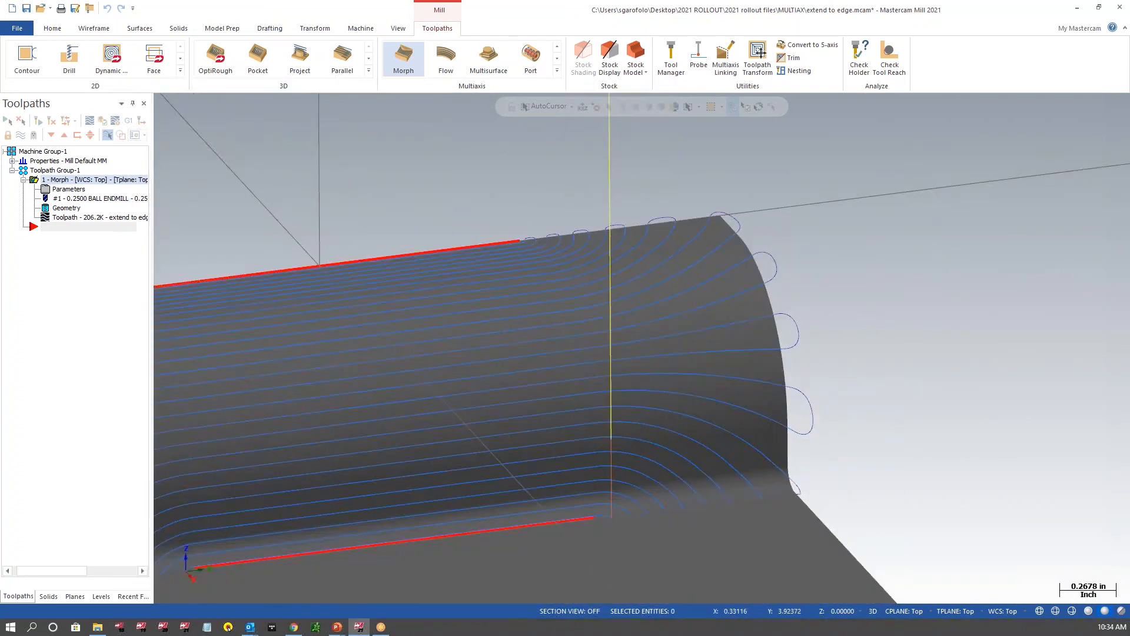
pyautogui.scroll(2, 1053, 223)
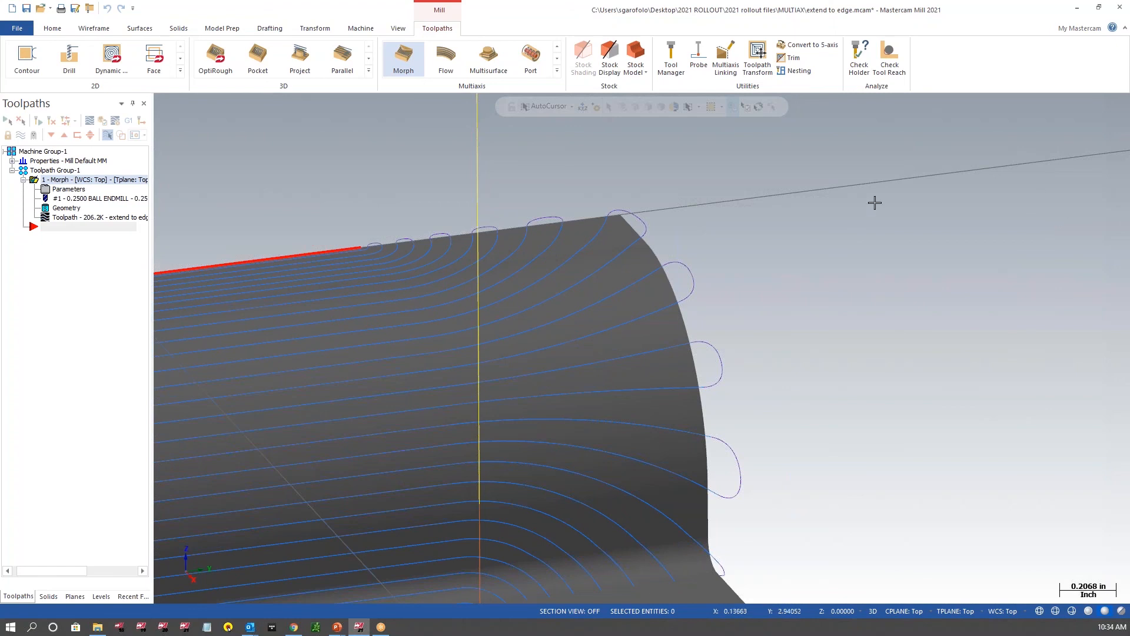
pyautogui.scroll(-5, 866, 214)
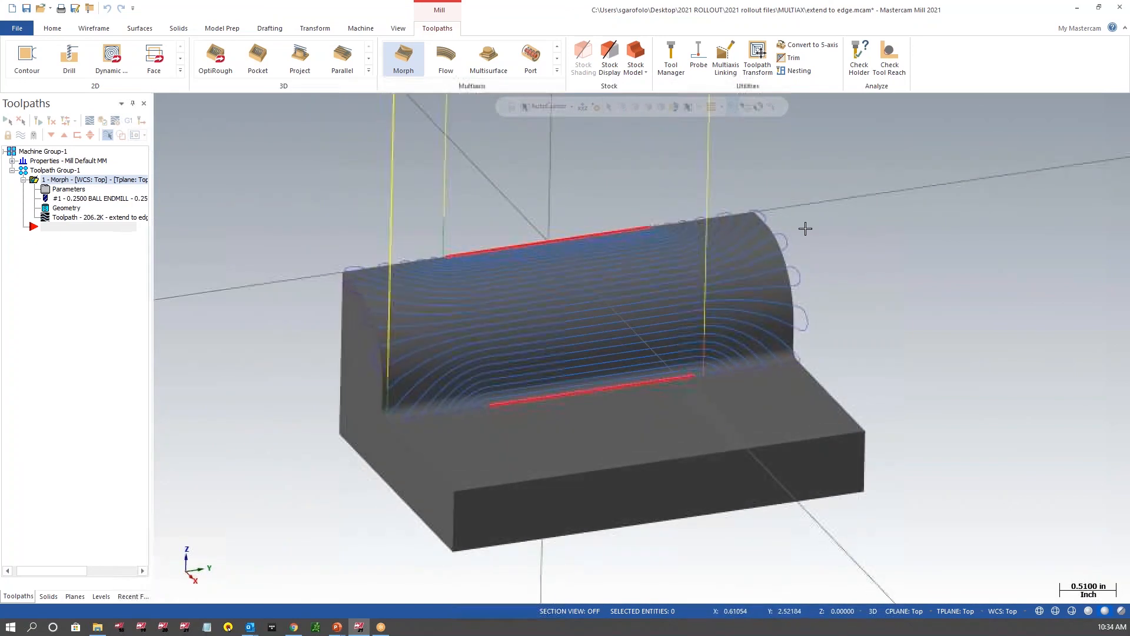
# Enable Extend edge curve in the Morph toolpath's surface edge handling parameters, accept the change and regenerate the toolpath
pyautogui.click(76, 189)
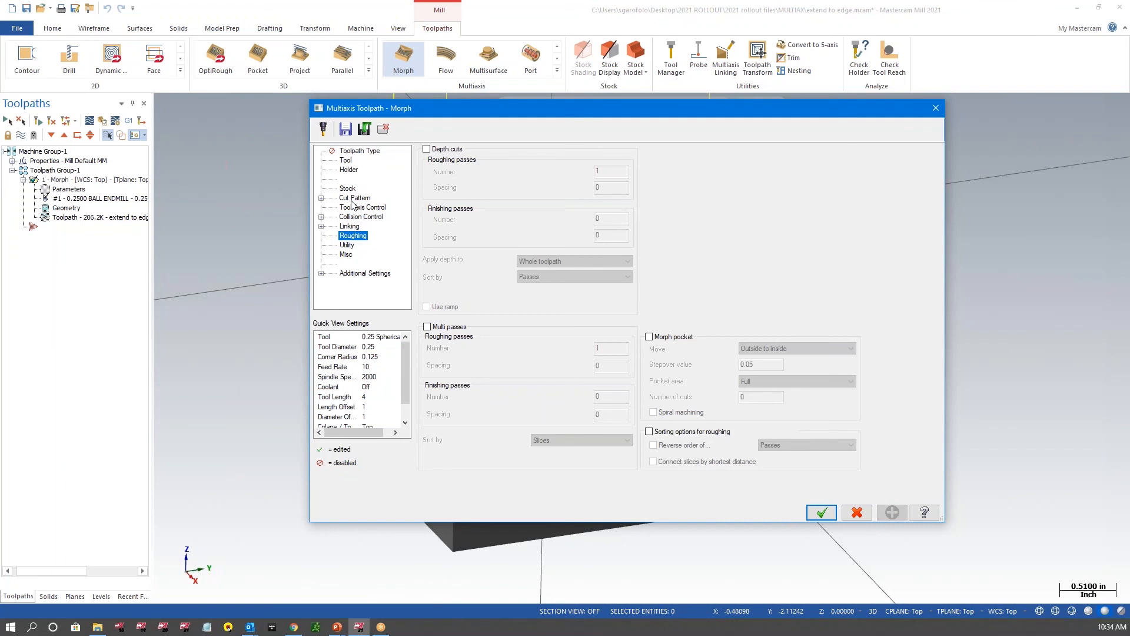
pyautogui.click(322, 199)
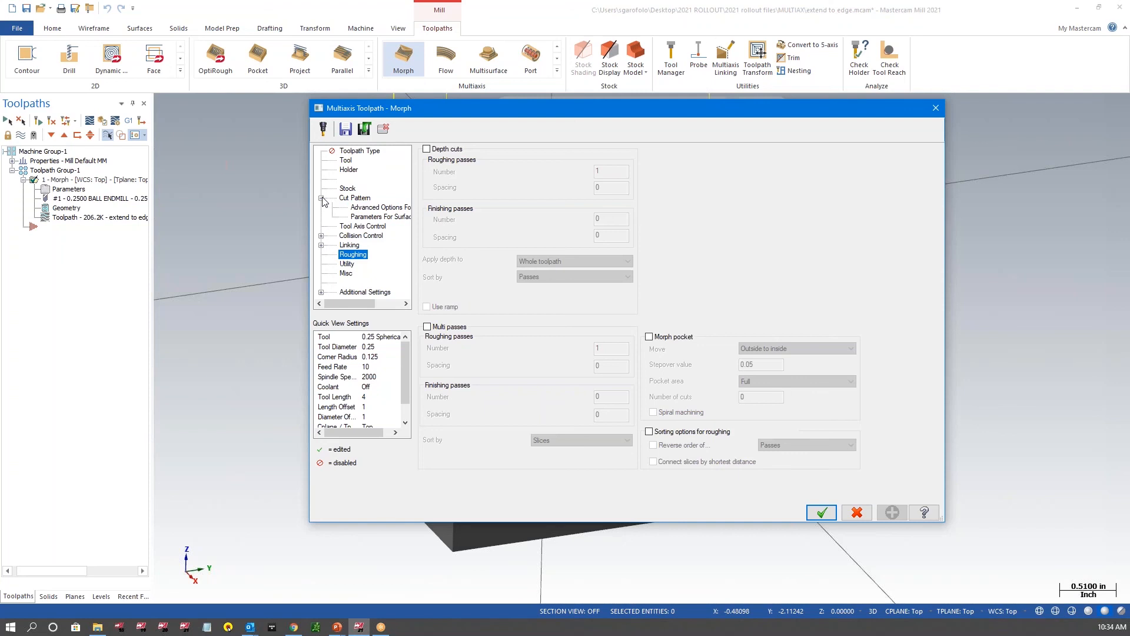
pyautogui.click(365, 218)
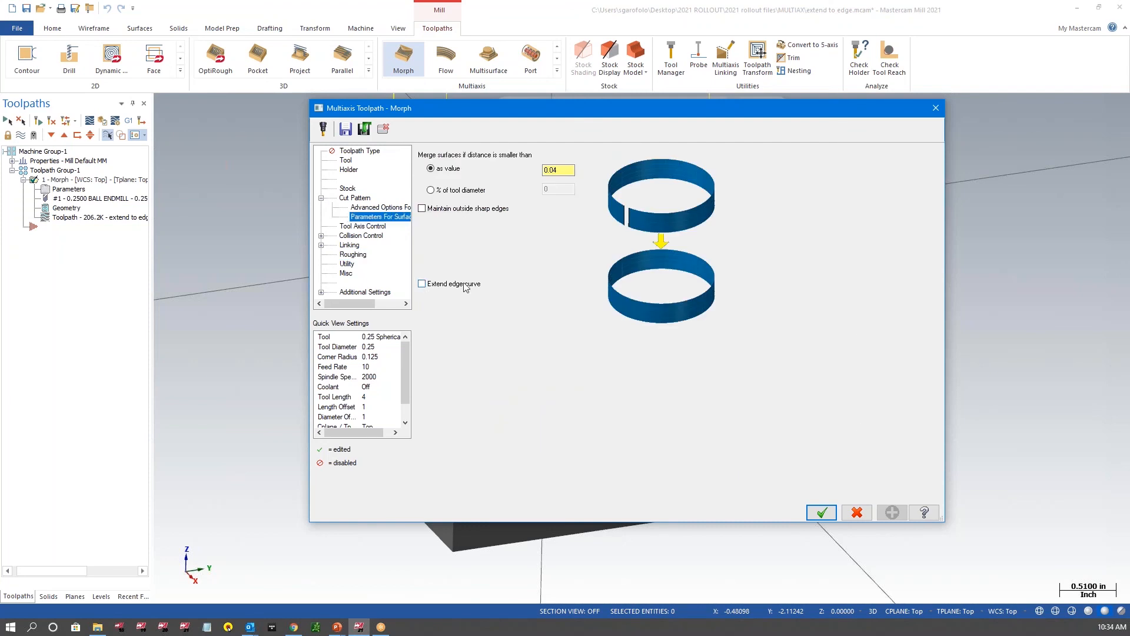
pyautogui.click(422, 284)
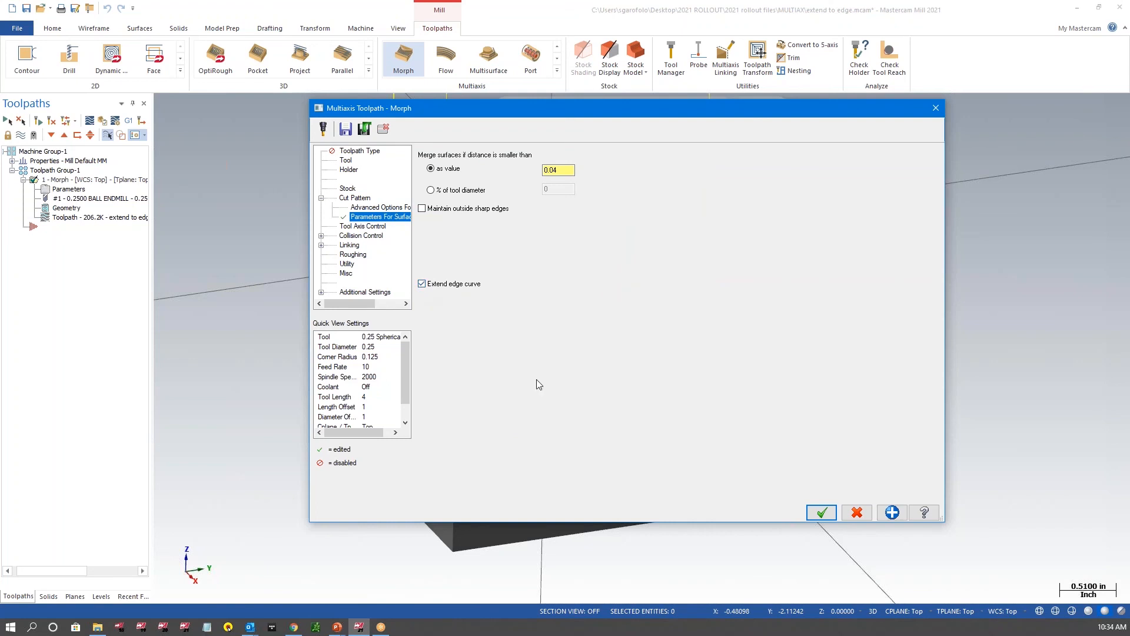
pyautogui.click(821, 512)
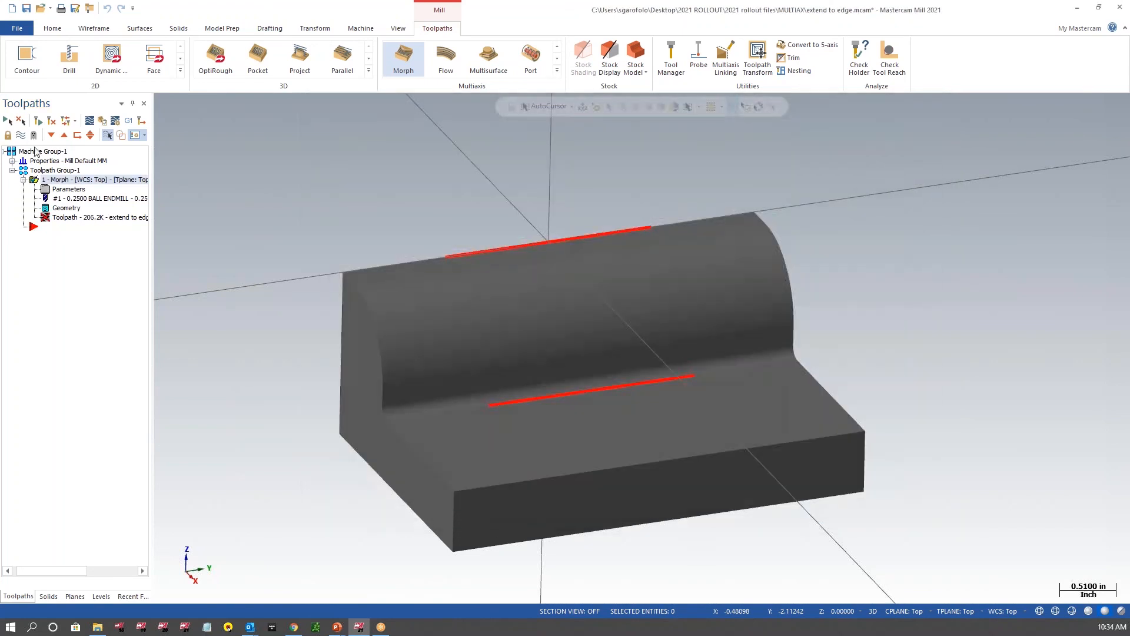
pyautogui.click(38, 122)
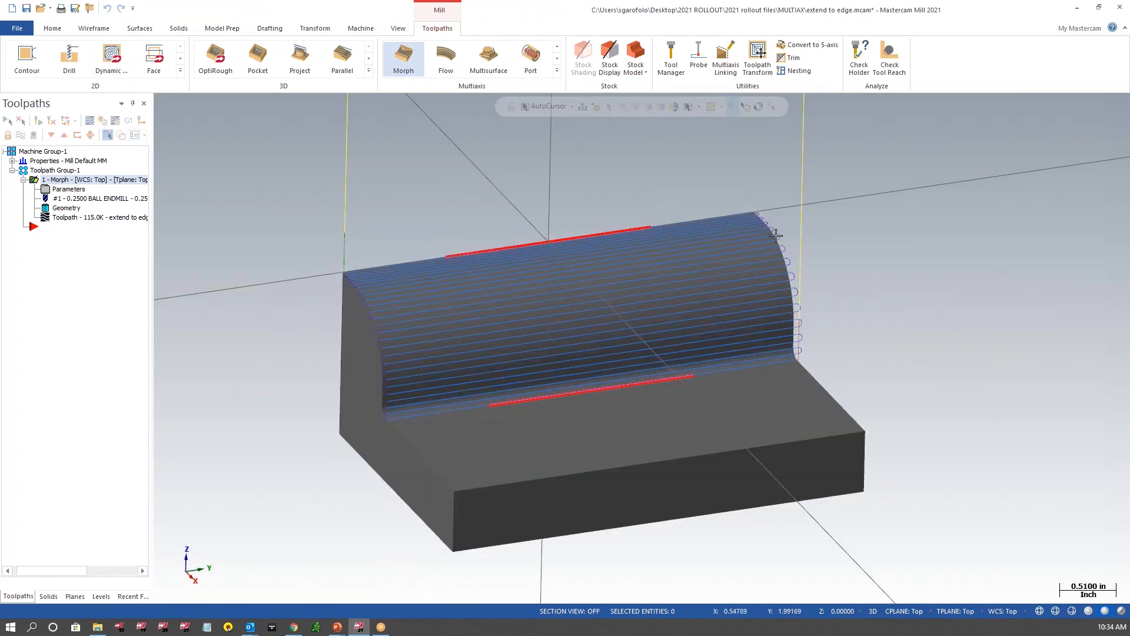
# Examine how the regenerated Morph passes and links meet the end edge of the curved surface, up close and on the whole part
pyautogui.scroll(2, 791, 237)
pyautogui.scroll(5, 791, 237)
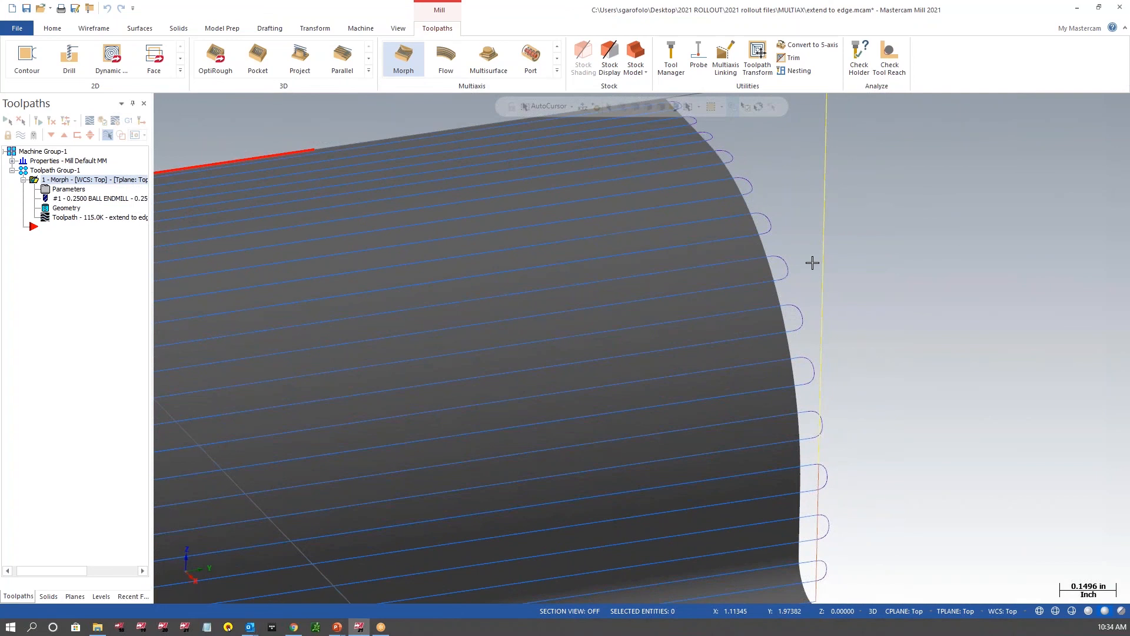
pyautogui.scroll(-3, 439, 411)
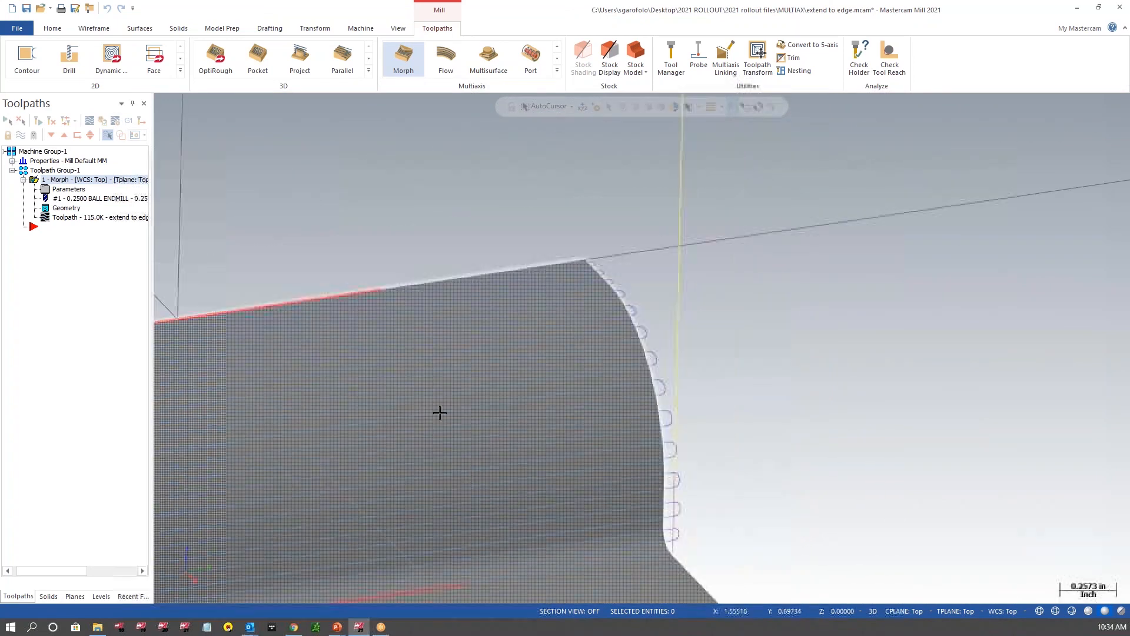
pyautogui.scroll(-2, 609, 255)
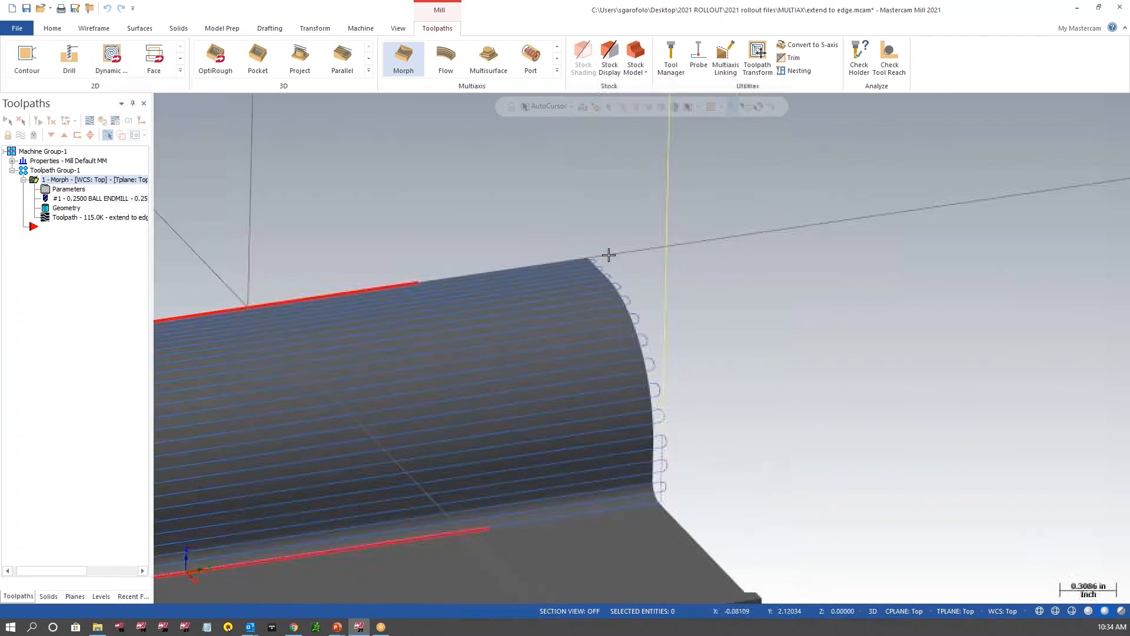
pyautogui.scroll(-1, 718, 270)
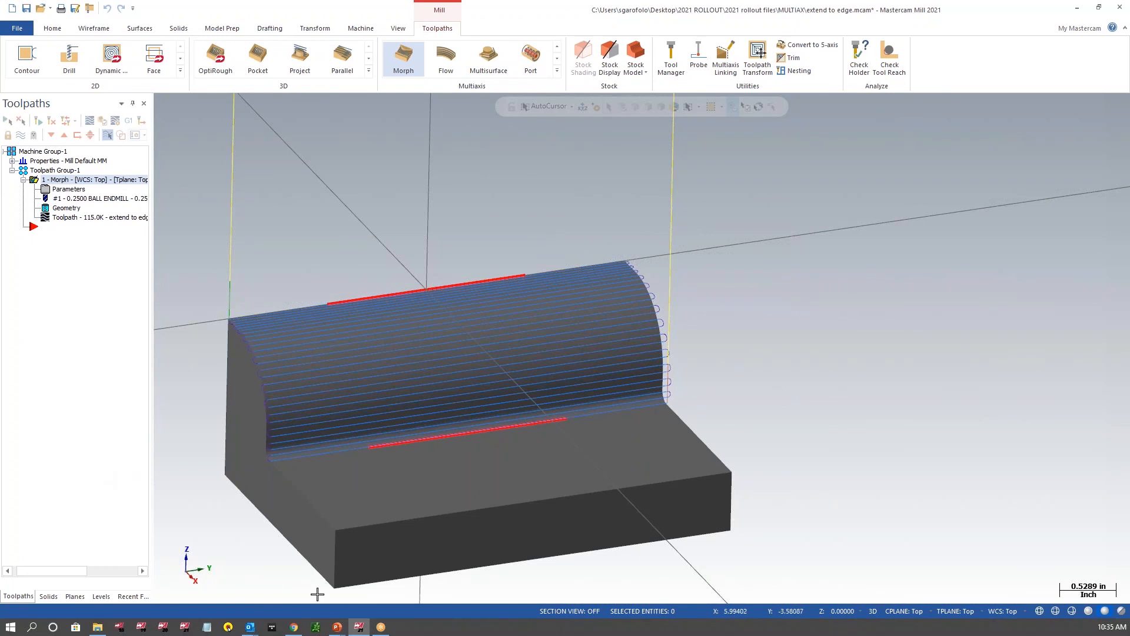
# Switch to the running PowerPoint slide show and advance from the Morph – Extend to Edge slide to the Feed Rate slide
pyautogui.click(337, 626)
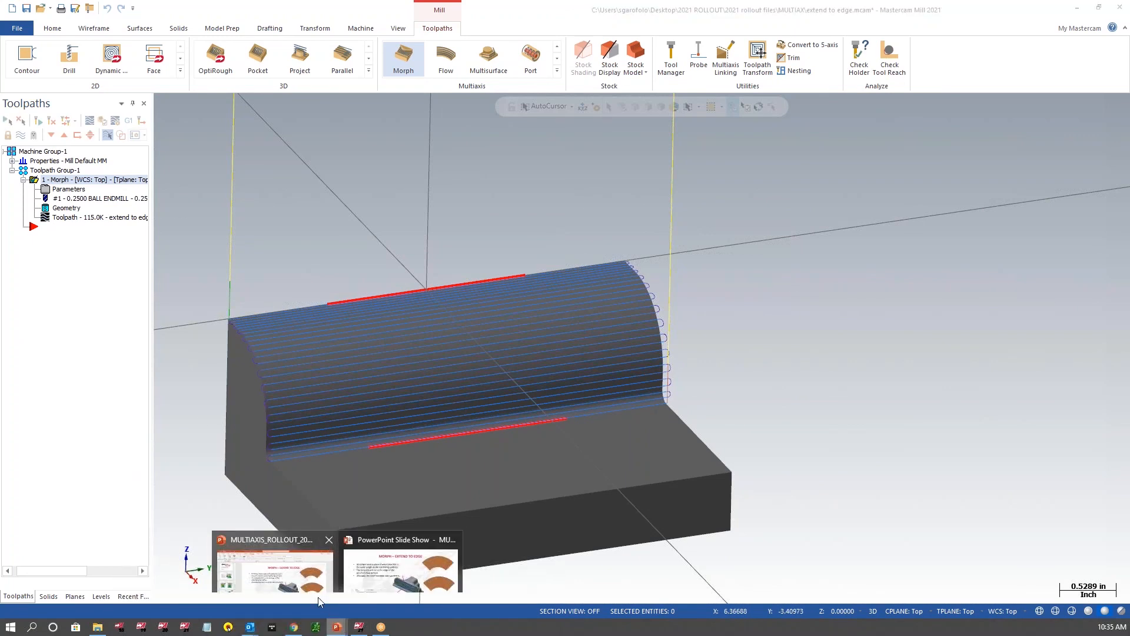
pyautogui.click(376, 587)
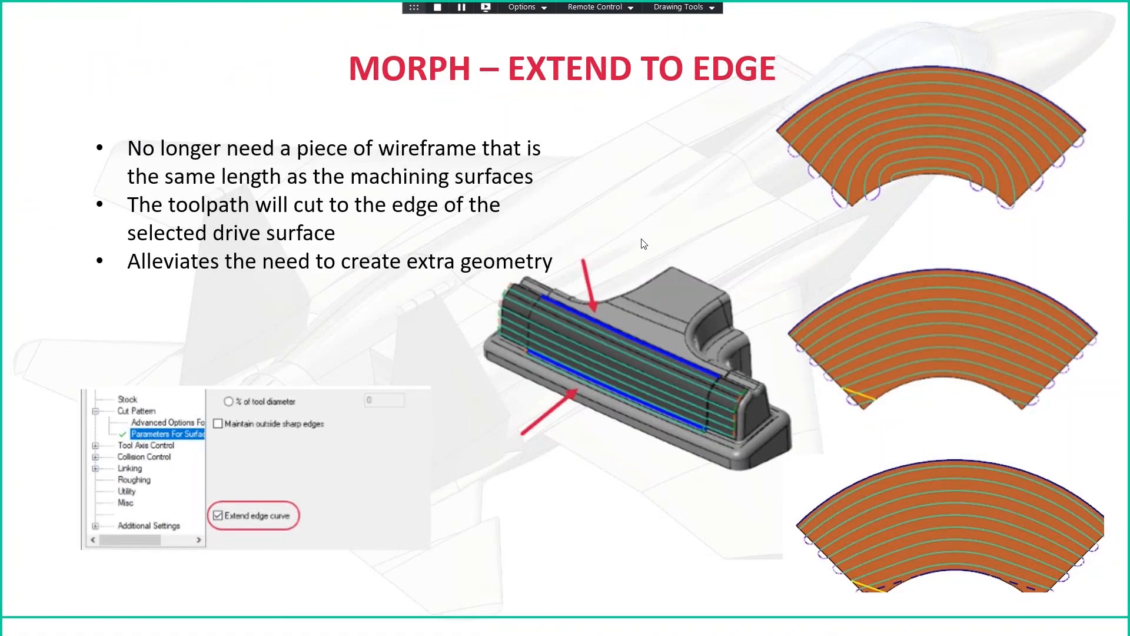
pyautogui.press('Right')
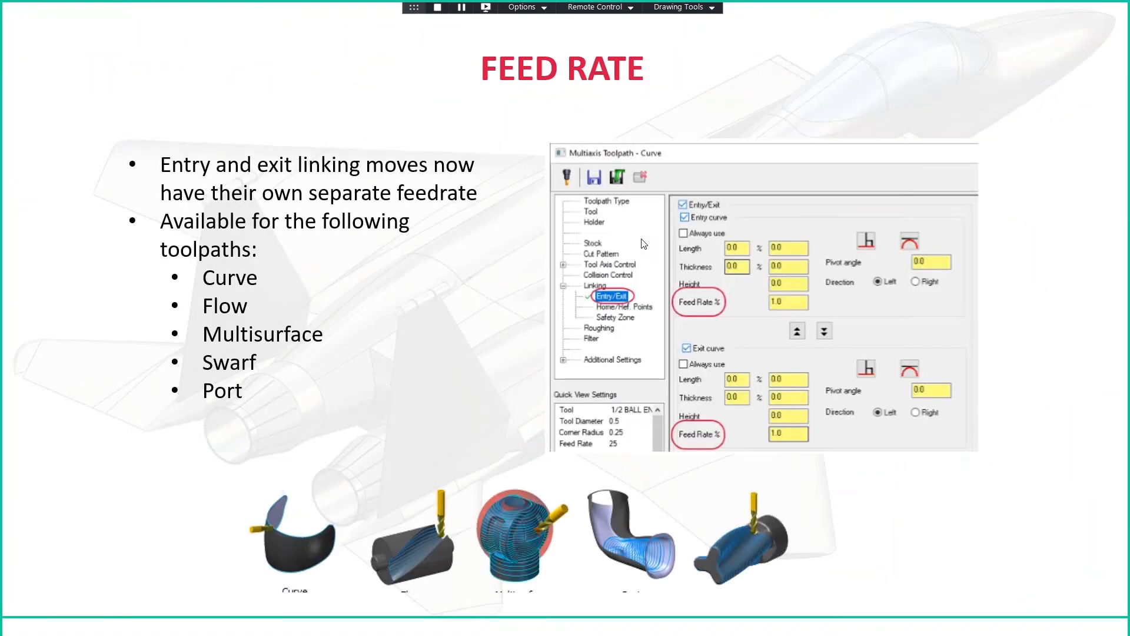